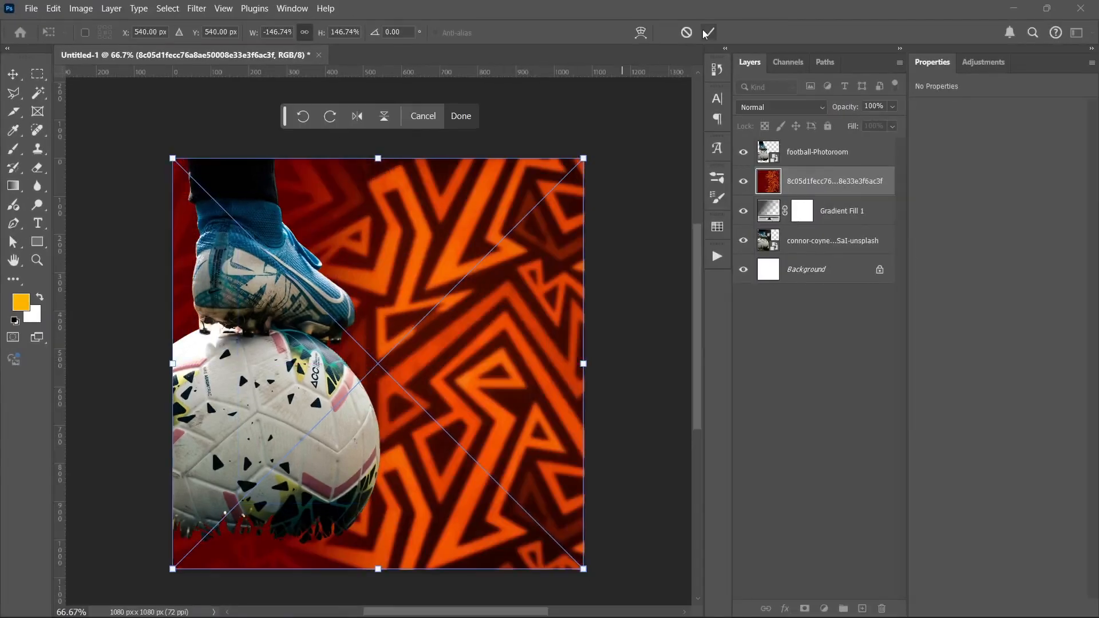
Flip the orange pattern image over the canvas and clip it to the gradient fill layer below
right_click(460, 319)
left_click(498, 589)
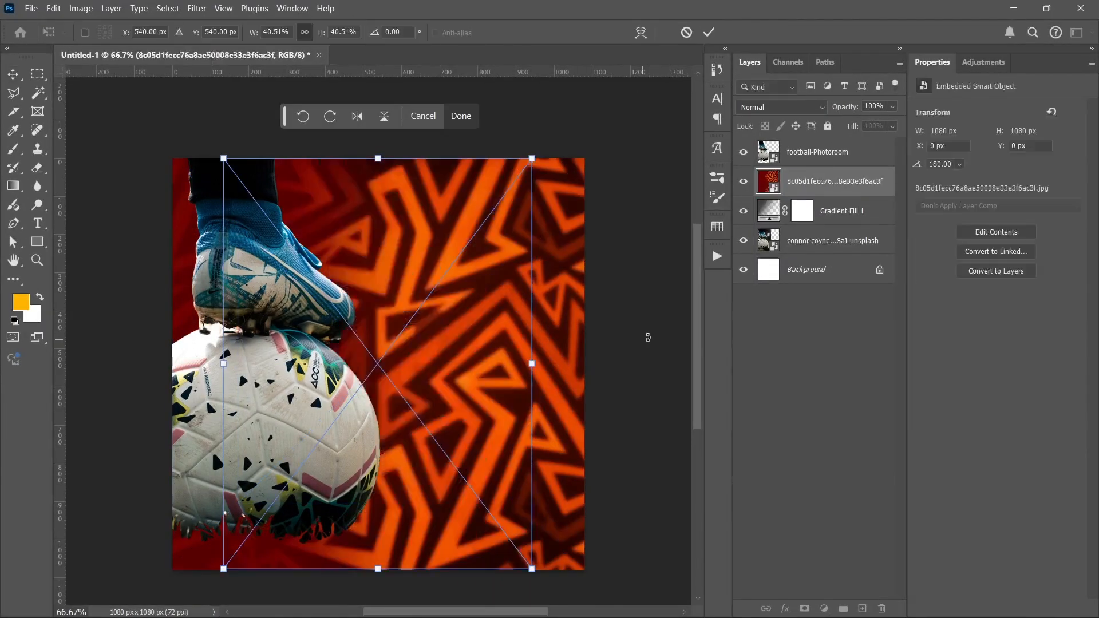
key("Return")
right_click(855, 182)
left_click(898, 466)
Set the pattern layer's blend mode to Soft Light and lower its fill
left_click(781, 108)
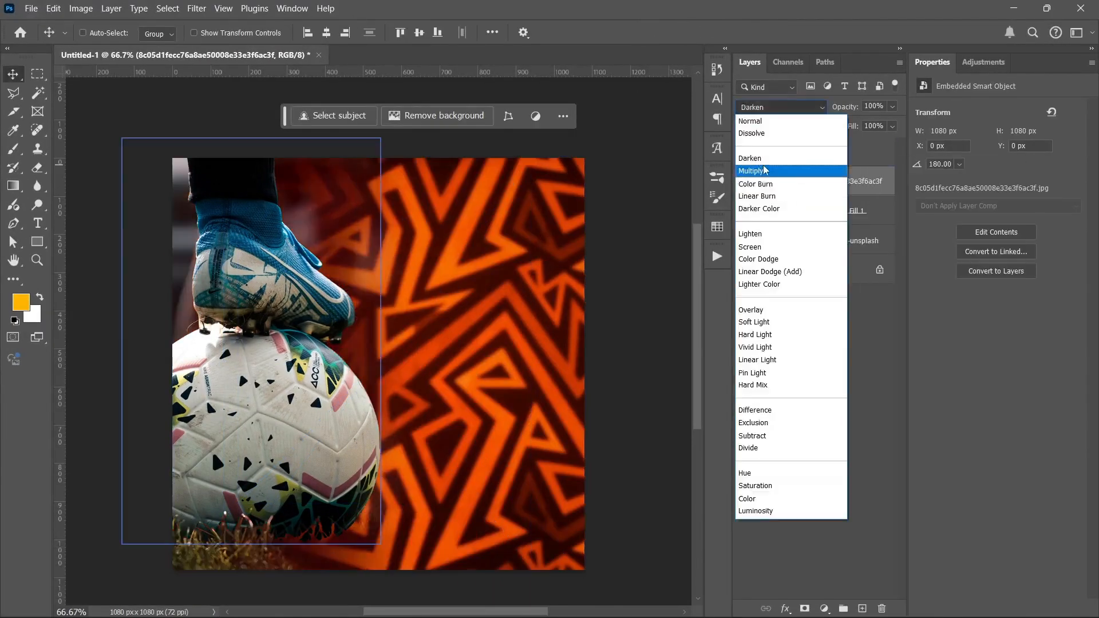
left_click(764, 321)
left_click(893, 126)
left_click_drag(900, 143, 839, 144)
Recolour the gradient fill layer's gradient to a dark grey that fades to transparent
double_click(769, 211)
left_click(823, 194)
double_click(692, 363)
left_click(826, 458)
key("Return")
key("Return")
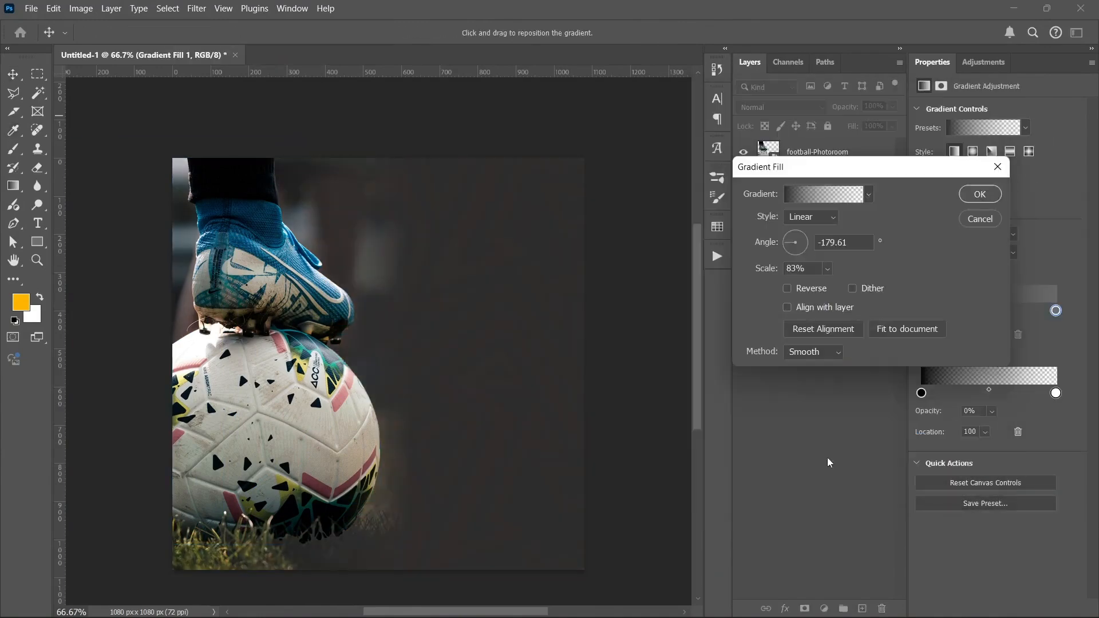
key("Return")
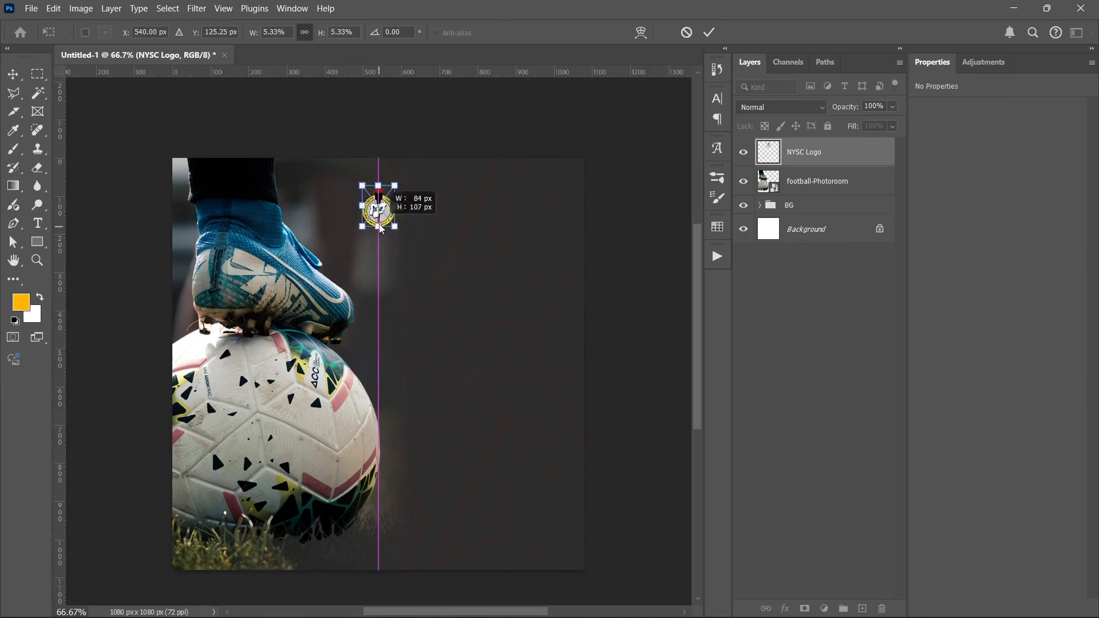
Commit the resized NYSC logo and add the title text "NYSC" beside the football
key("Return")
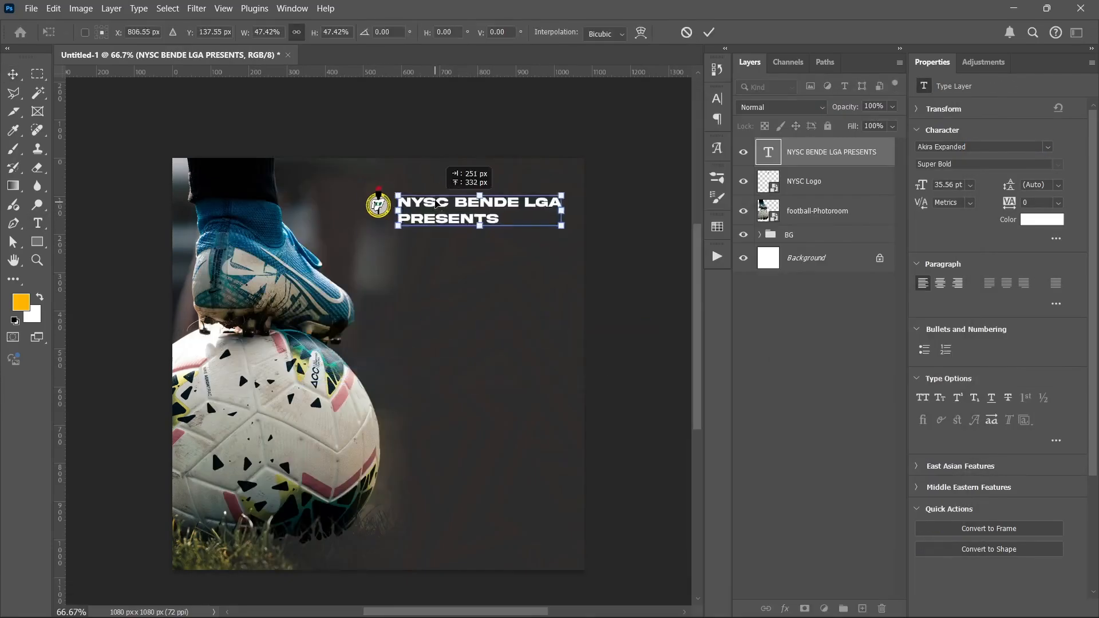
scroll(464, 207, "up", 3)
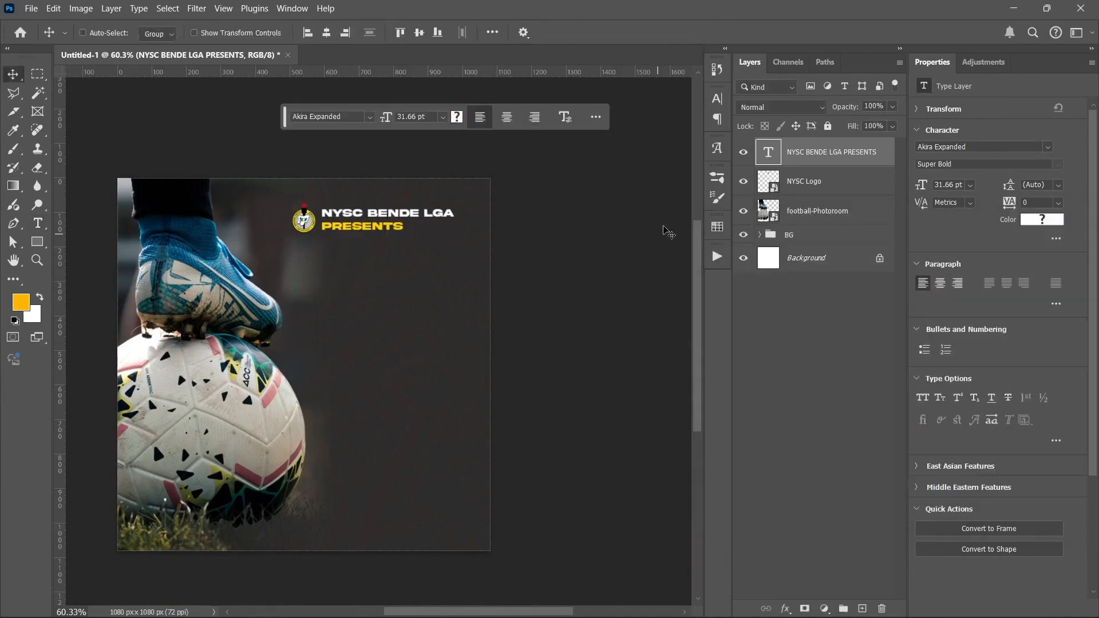
left_click(314, 308)
type("NYSC")
key("Return")
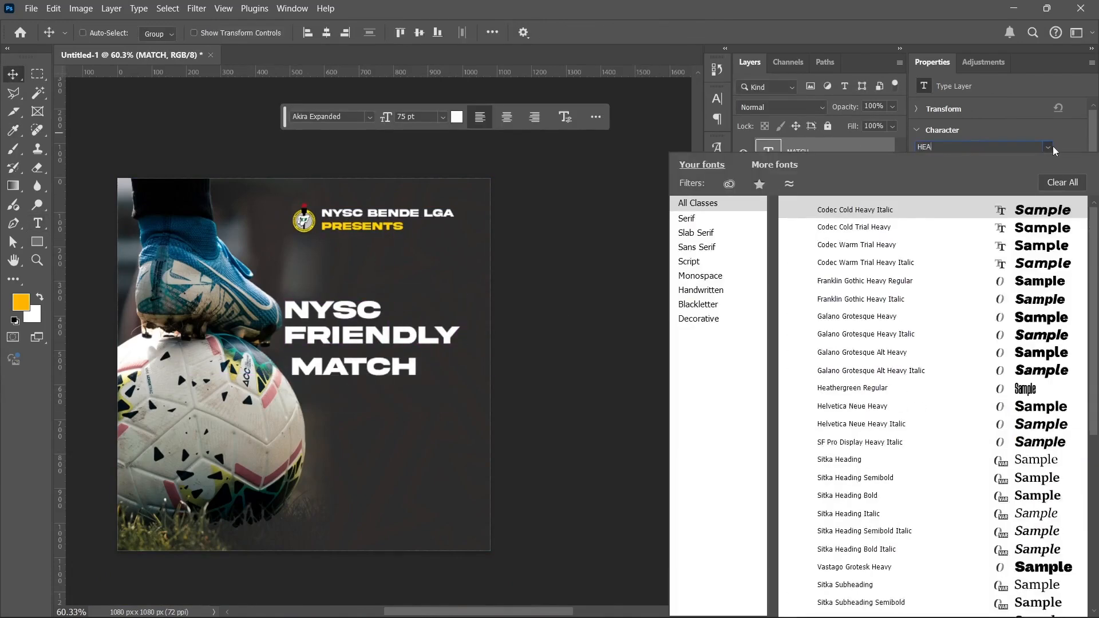
Change the MATCH text's font to Heathergreen Regular and resize it with a free transform
left_click(853, 388)
key("ctrl+t")
left_click_drag(325, 383, 459, 488)
key("Return")
Move the MATCH text layer four levels down in the layer stack
key("ctrl+[")
key("ctrl+[")
key("ctrl+[")
key("ctrl+[")
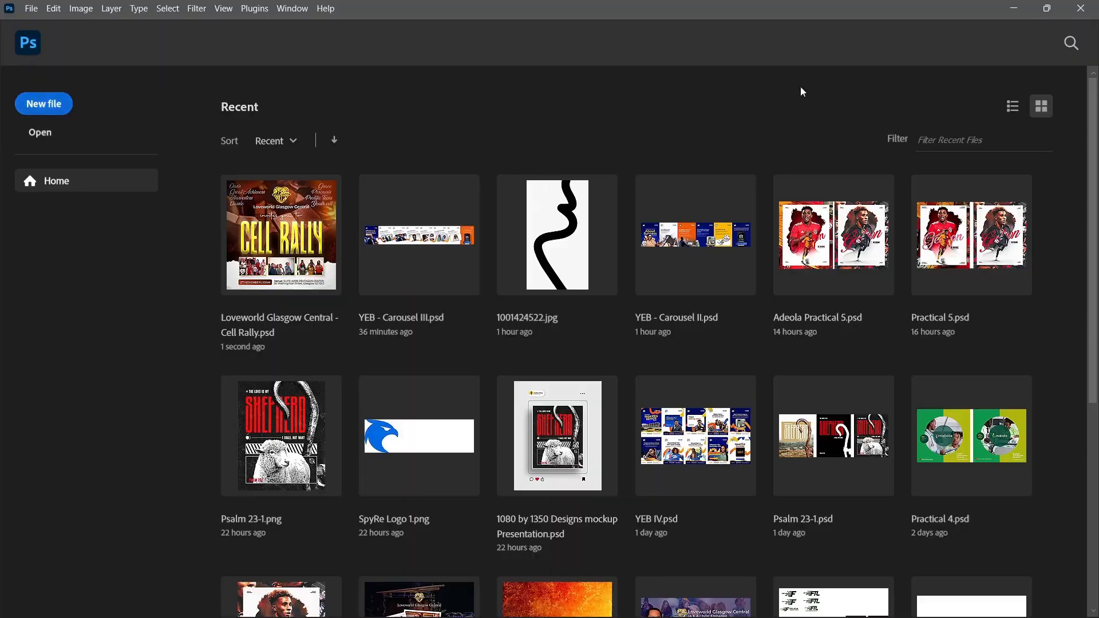
Create a new 1080 x 1080 px RGB document at 72 pixels/inch with artboards turned off
key("ctrl+n")
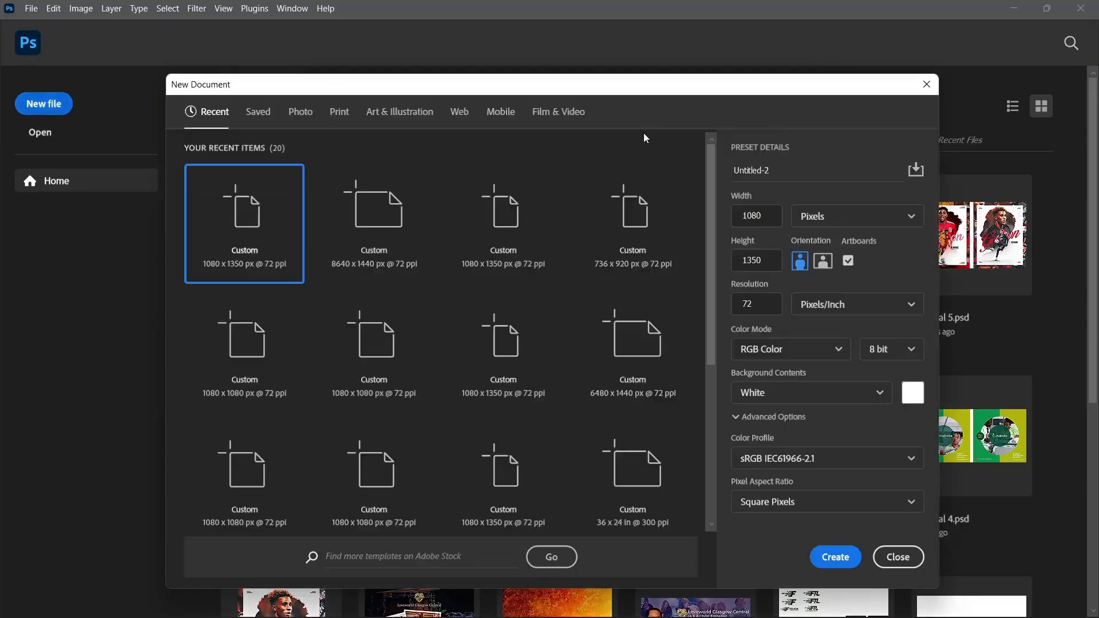
left_click(769, 265)
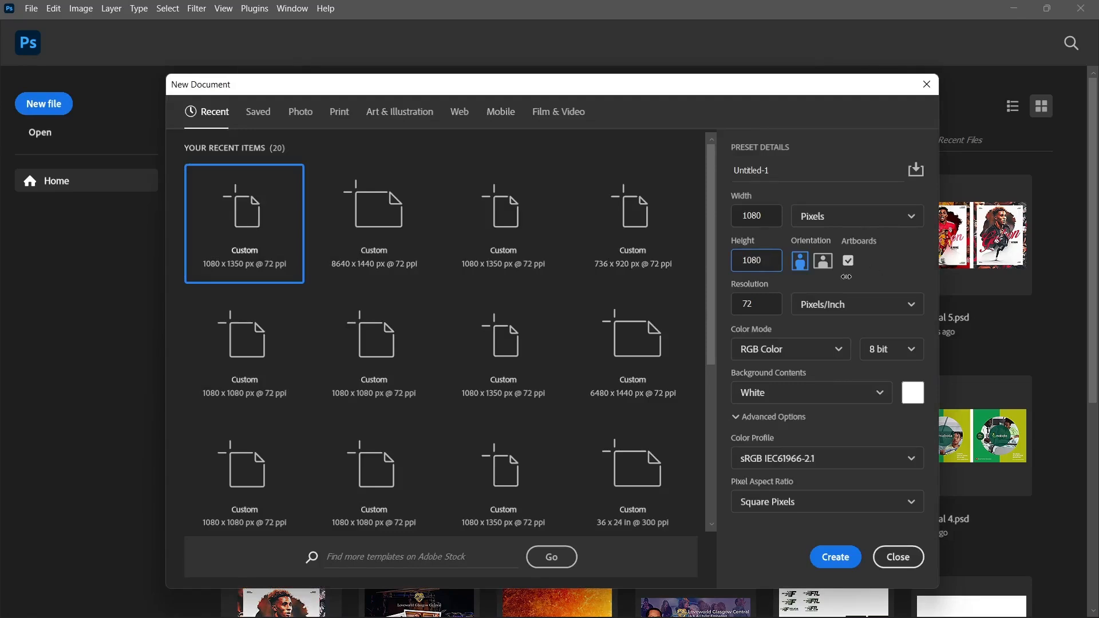
left_click(849, 264)
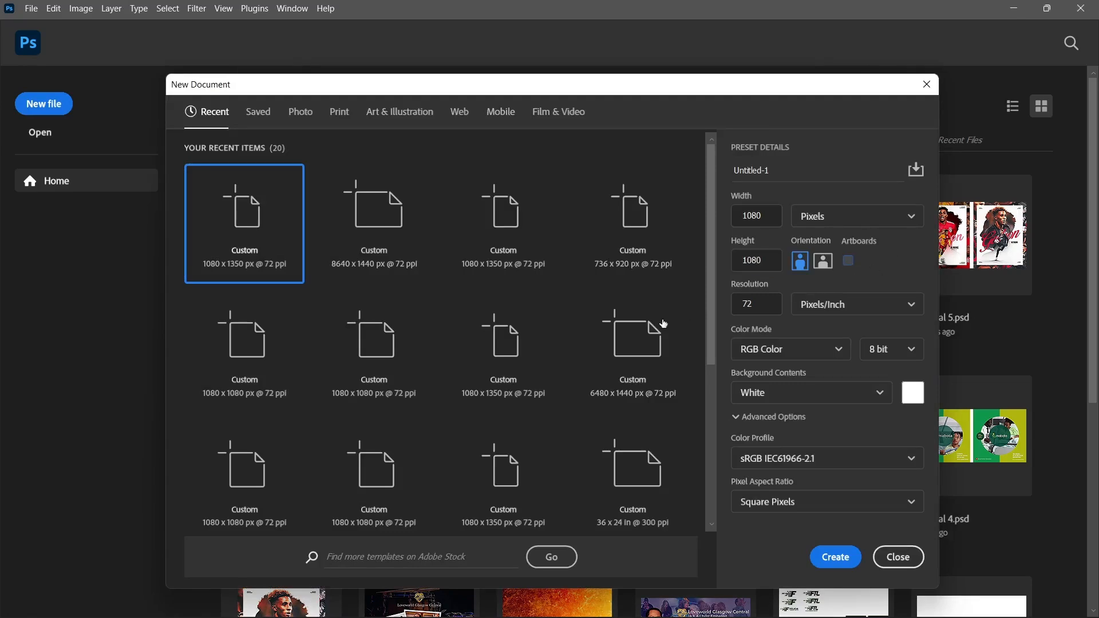
left_click(837, 558)
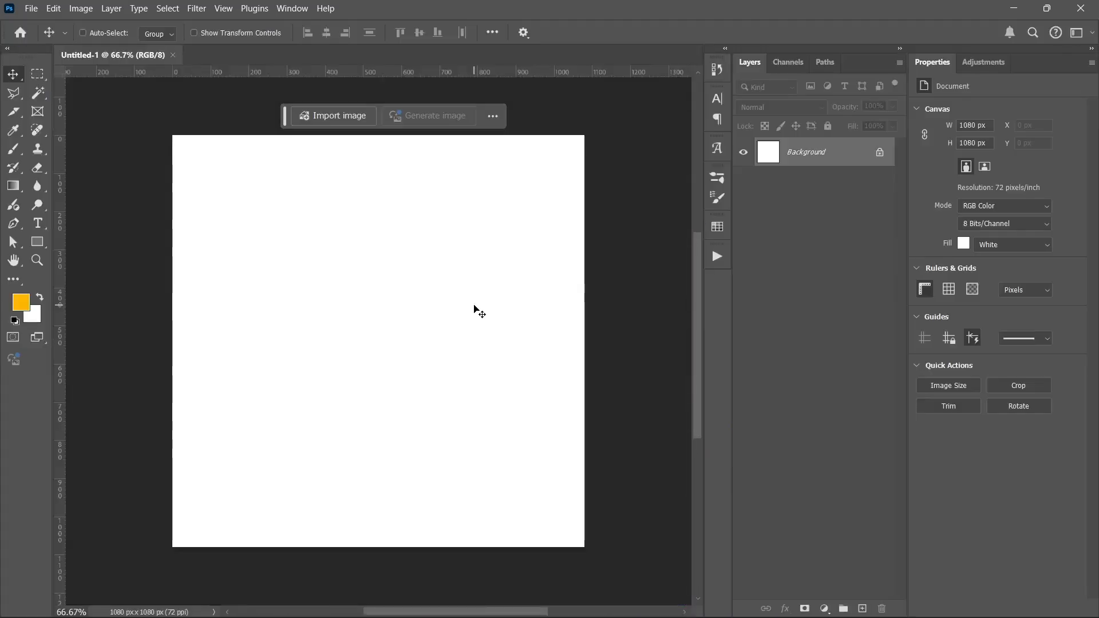
Place the connor-coyne photo and the football-Photoroom cut-out from the NYSC Friendly Match Asssets folder into the document
scroll(480, 319, "up", 1)
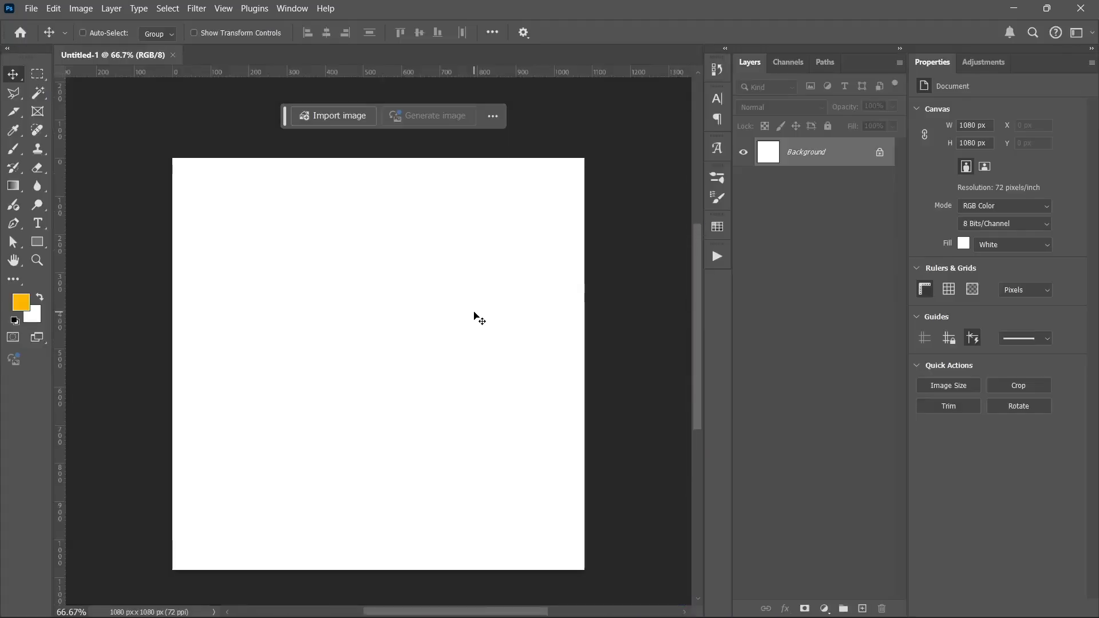
left_click(472, 599)
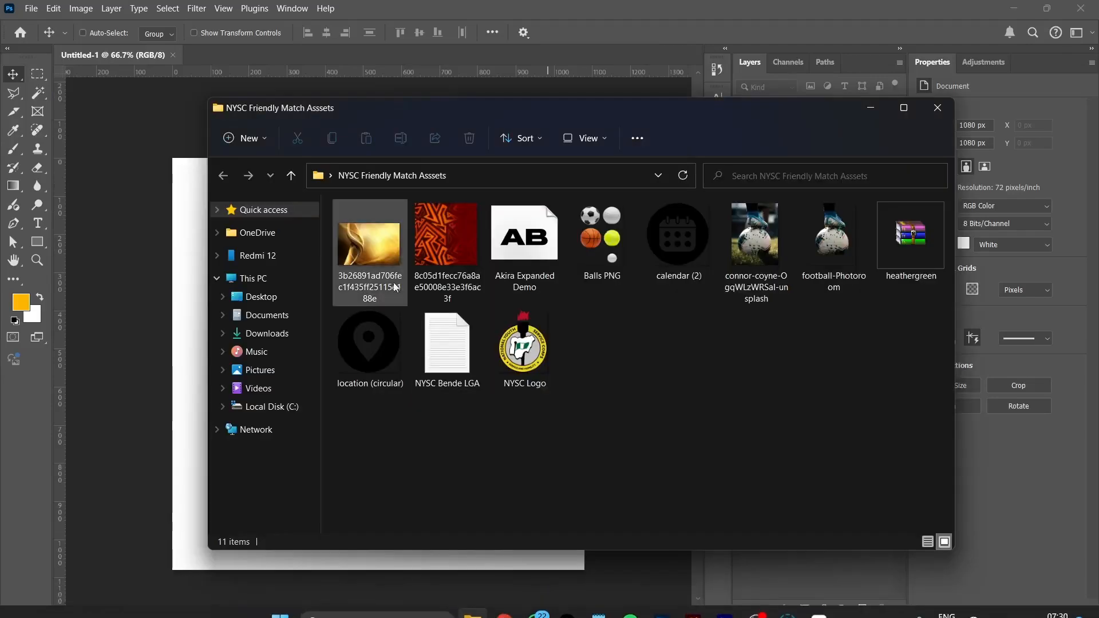
left_click(812, 236)
left_click(755, 258, "ctrl")
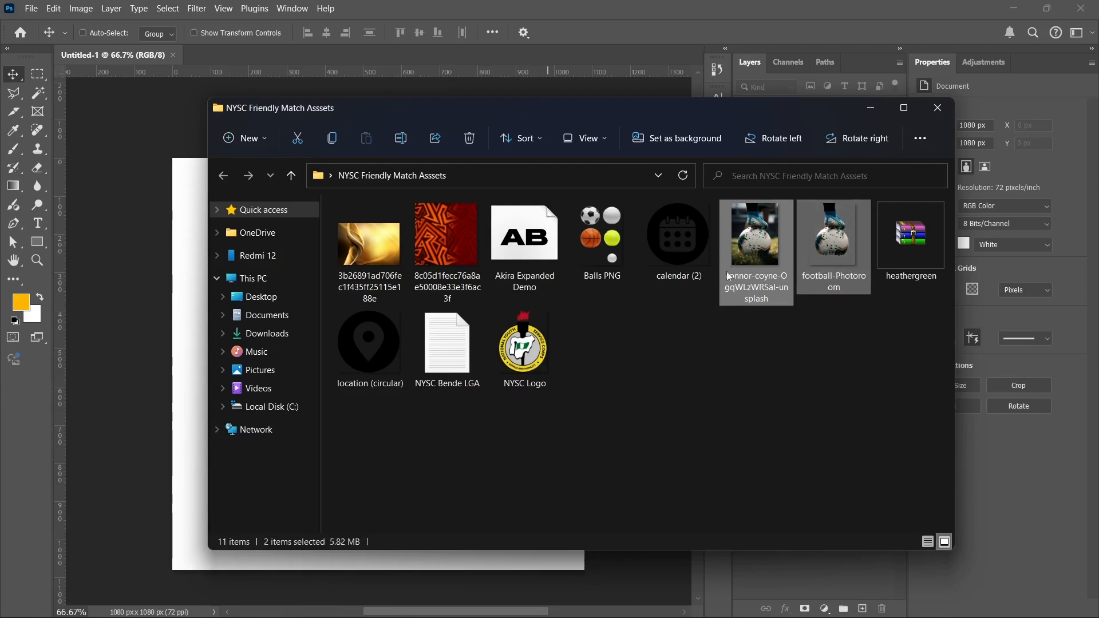
left_click_drag(750, 249, 181, 380)
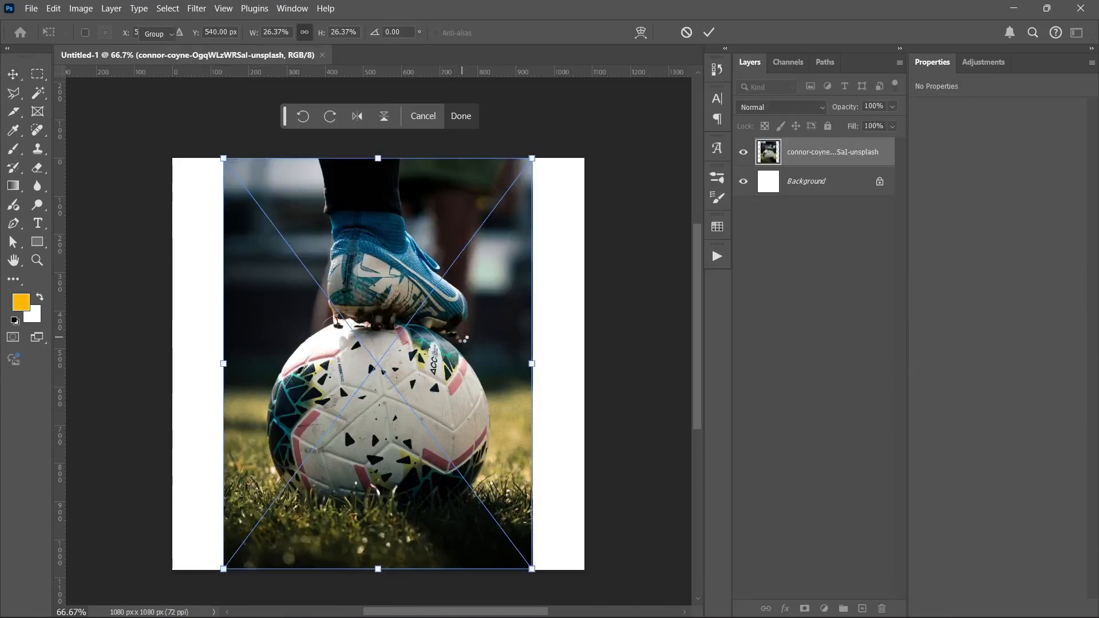
key("Return")
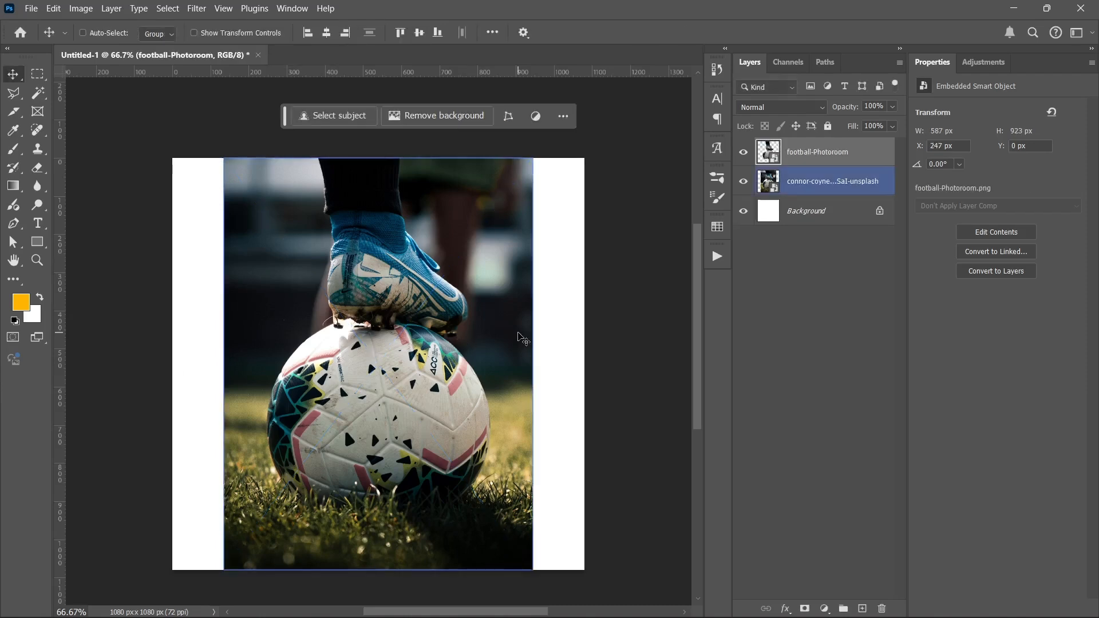
Toggle the visibility of the original photo and the football cut-out to compare the two layers
left_click(743, 181)
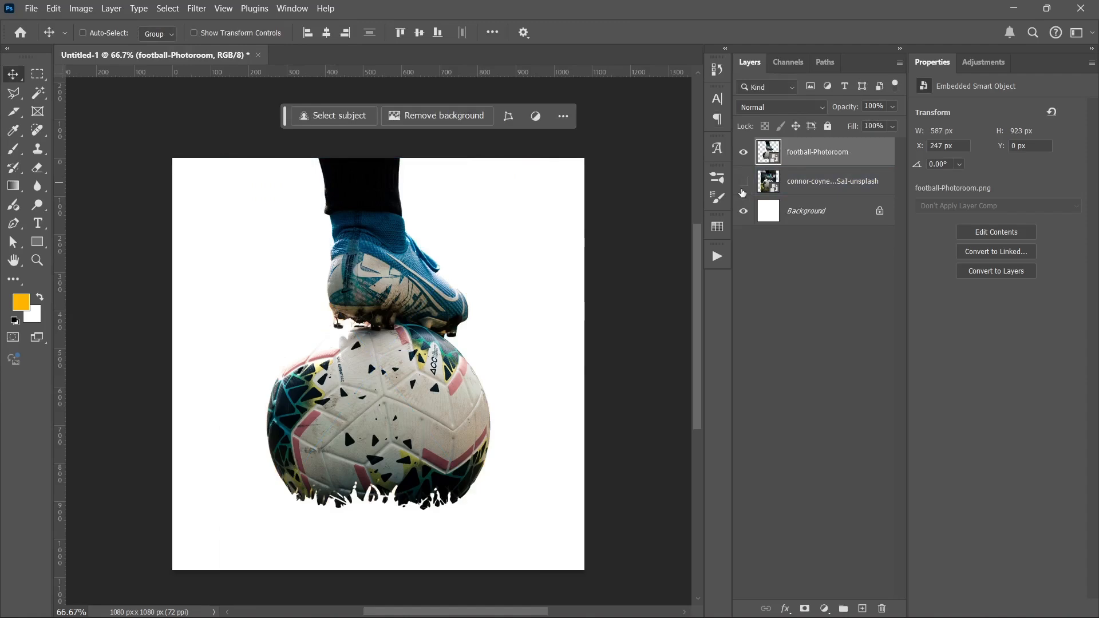
left_click(743, 151)
left_click(742, 181)
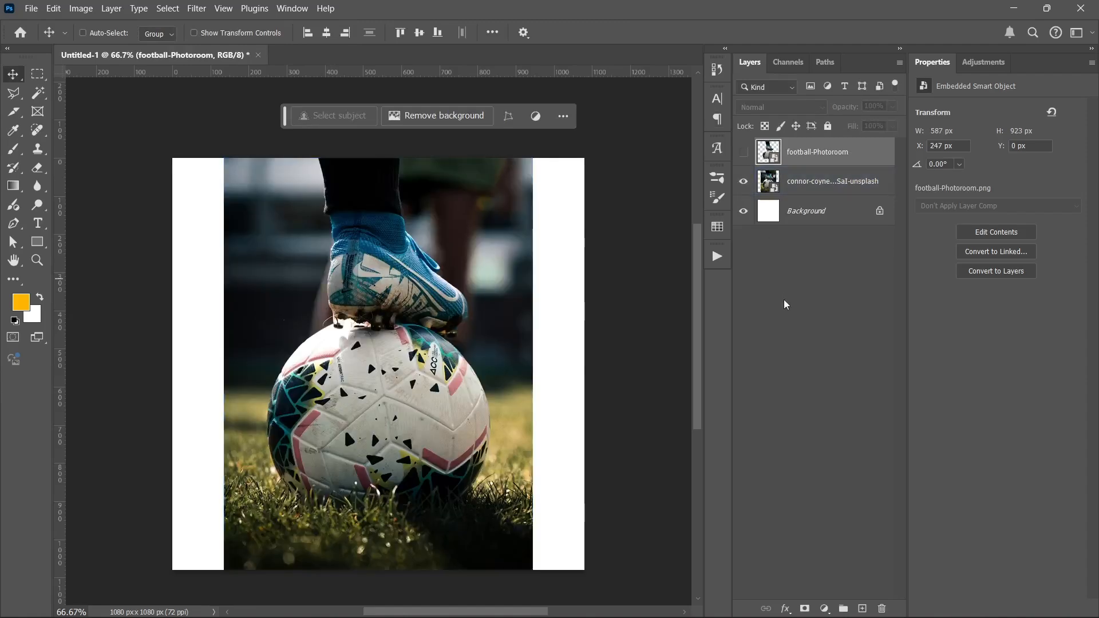
left_click(743, 151)
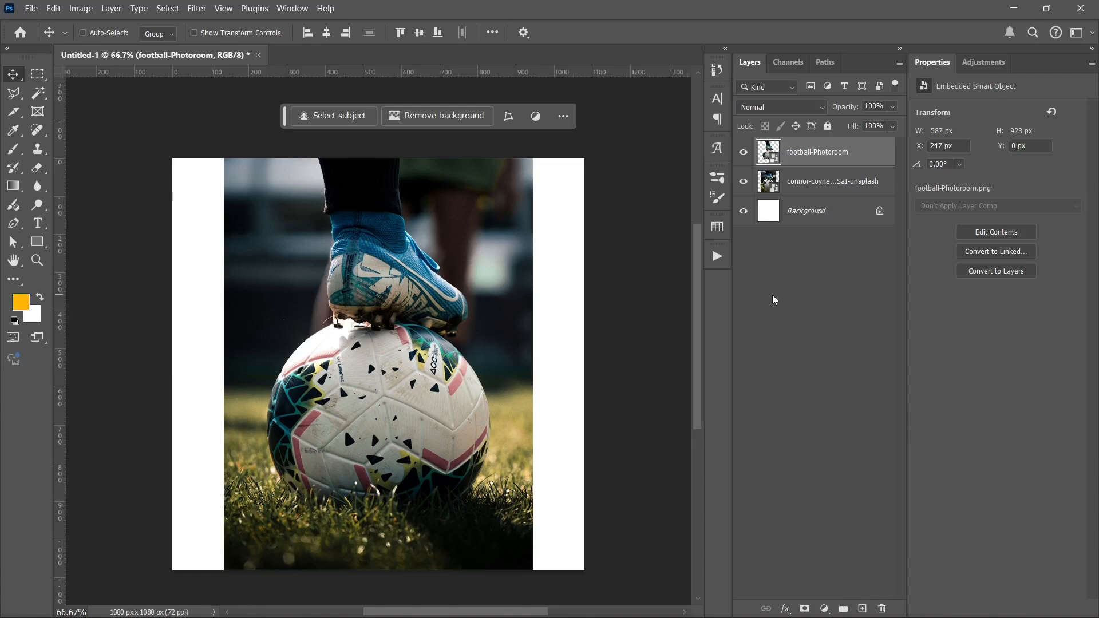
left_click(830, 339)
left_click(806, 155)
left_click(815, 322)
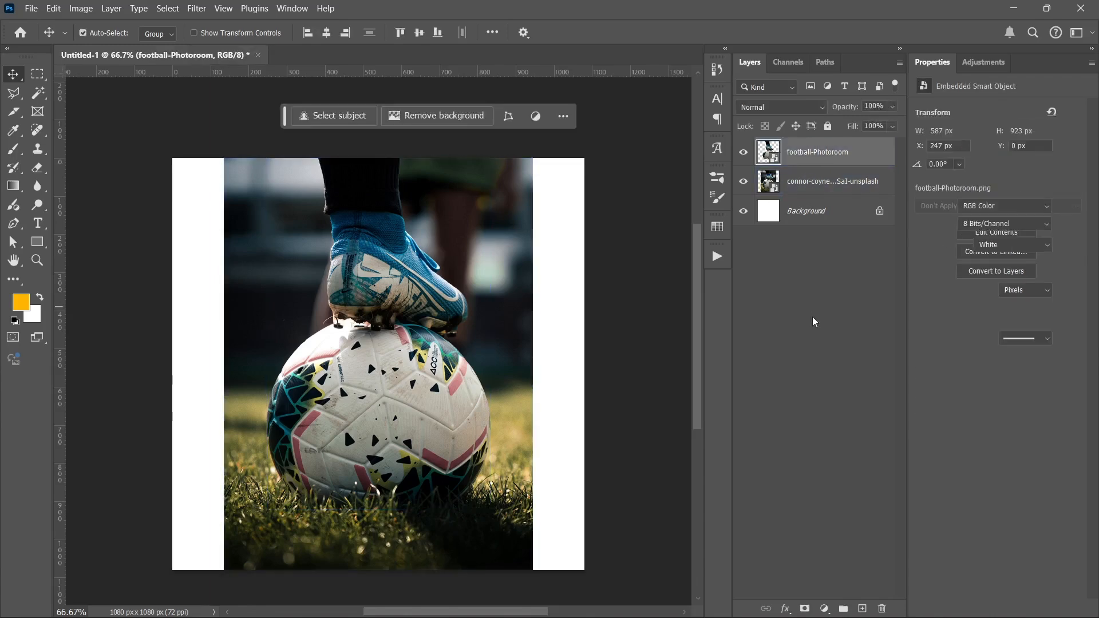
Select the cut-out and photo layers together, scale them to 115.37% and move them to the left side of the canvas
left_click(791, 154)
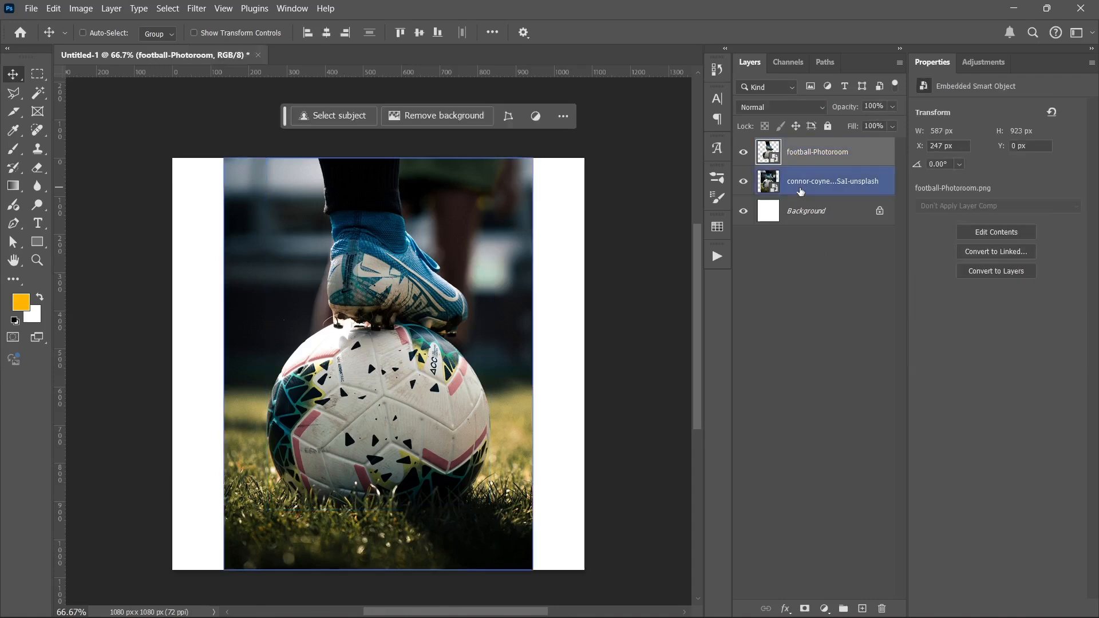
left_click(801, 191, "shift")
key("ctrl+t")
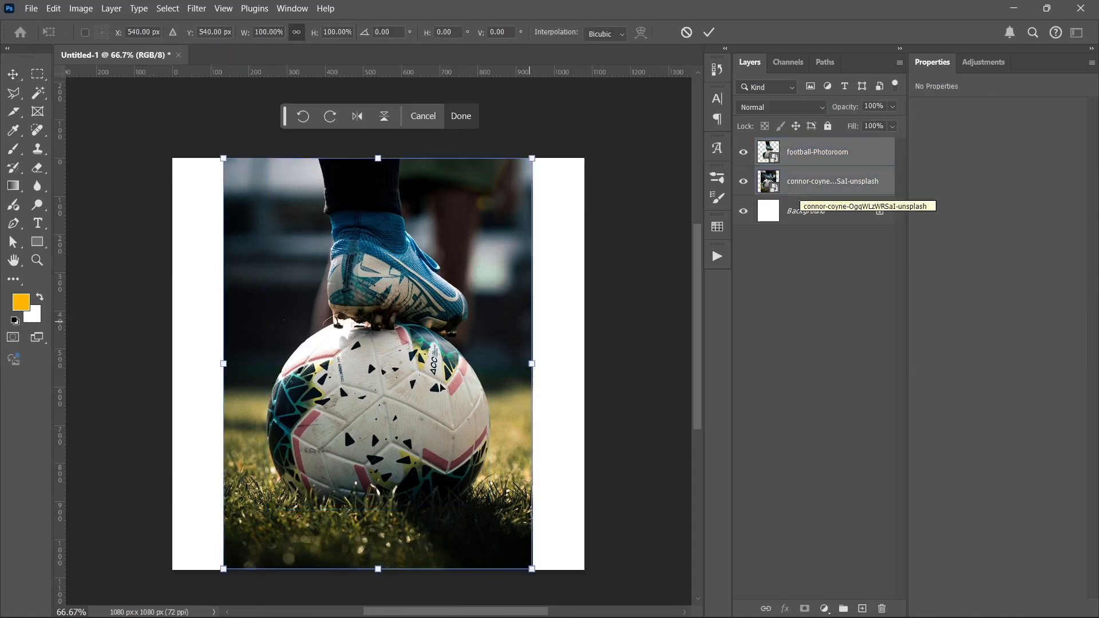
left_click_drag(321, 381, 175, 383)
left_click_drag(386, 363, 464, 359)
left_click_drag(354, 378, 312, 386)
left_click_drag(422, 371, 403, 371)
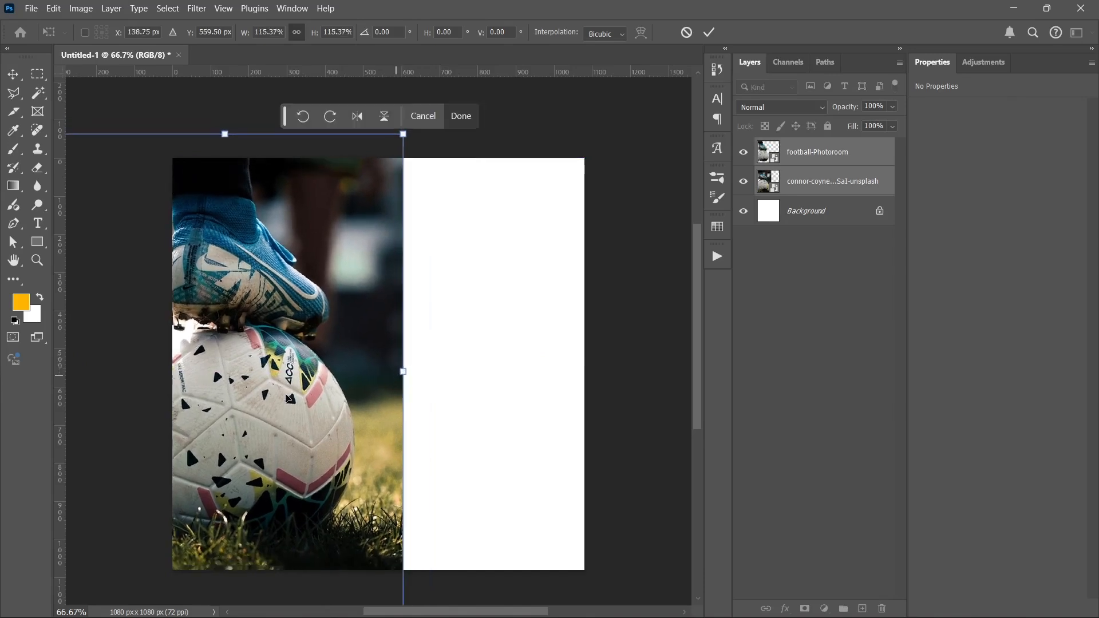
left_click_drag(257, 401, 281, 402)
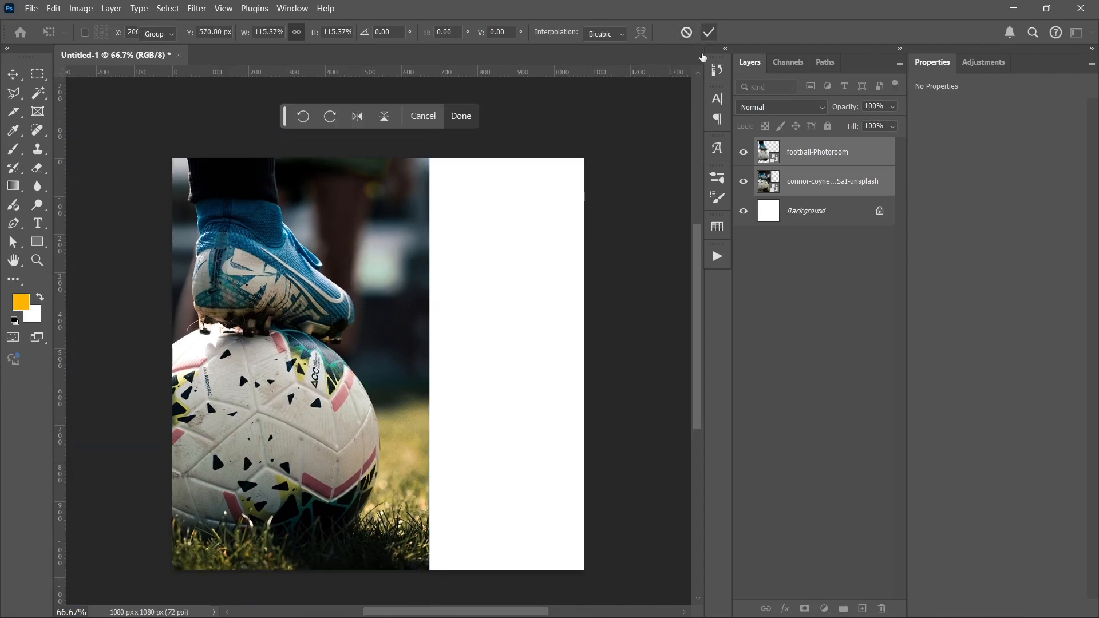
left_click(831, 322)
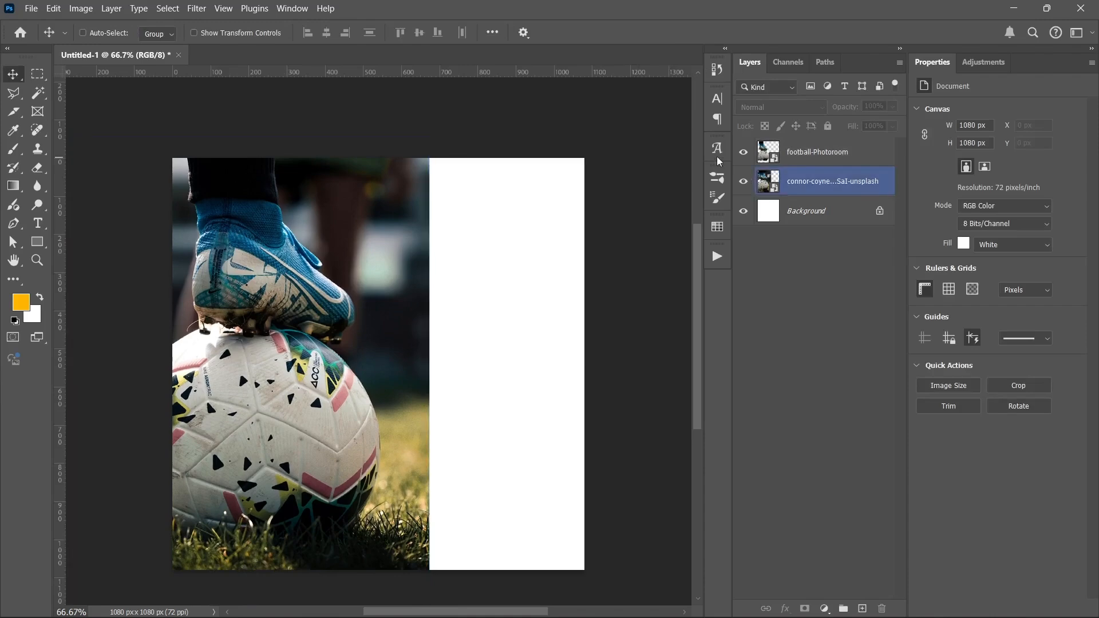
Hide the football cut-out and add an empty layer directly above the original photo
left_click(742, 153)
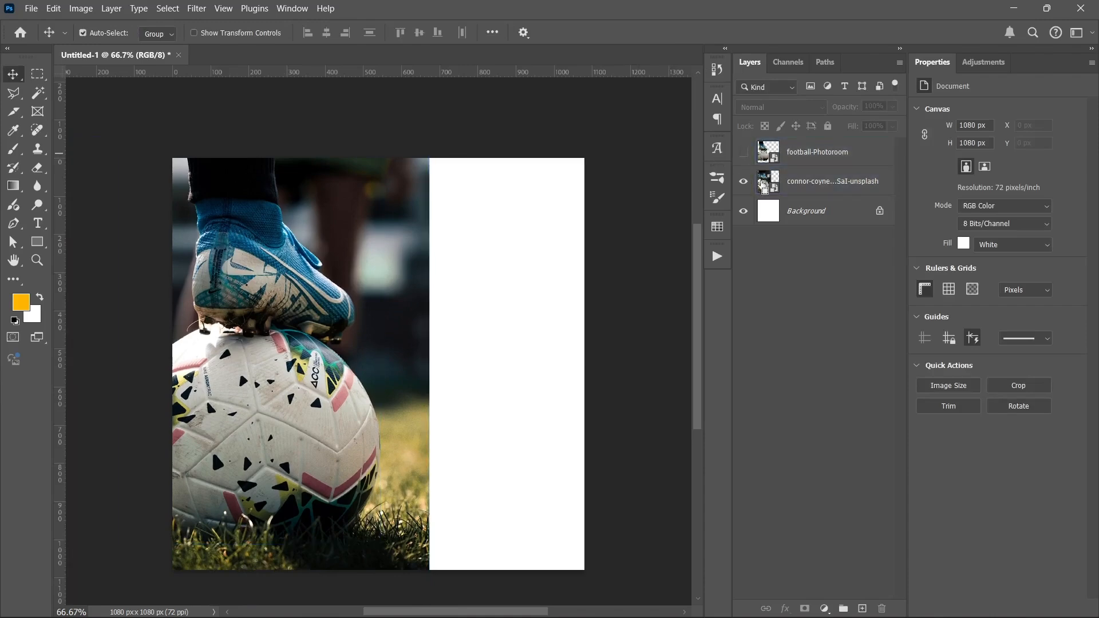
left_click(764, 184, "ctrl")
key("ctrl+d")
left_click(799, 190, "ctrl")
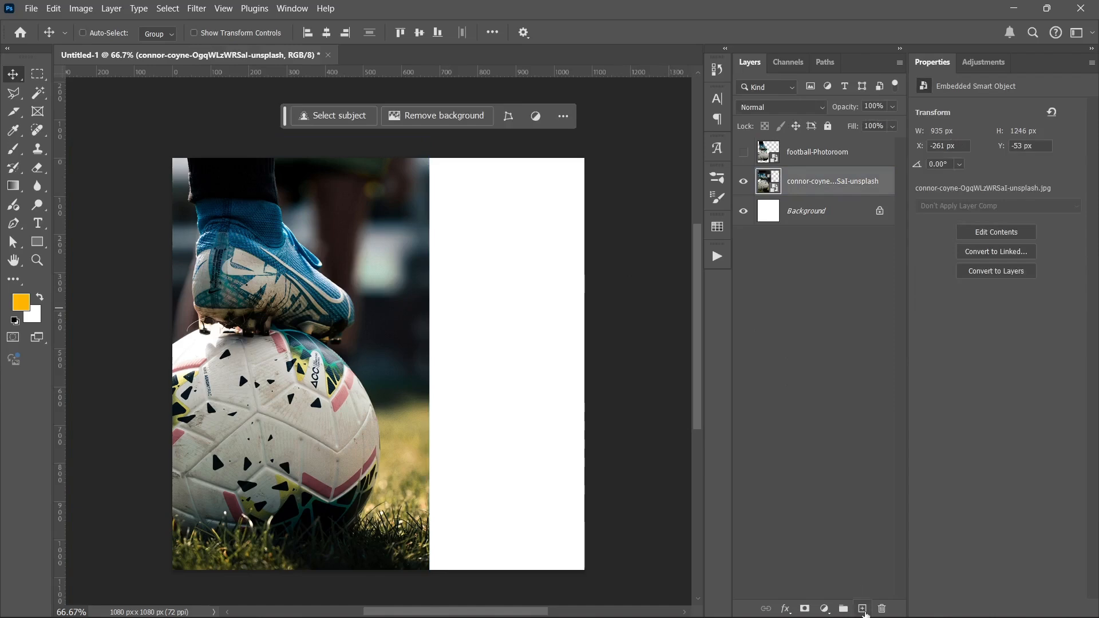
left_click(862, 610, "ctrl")
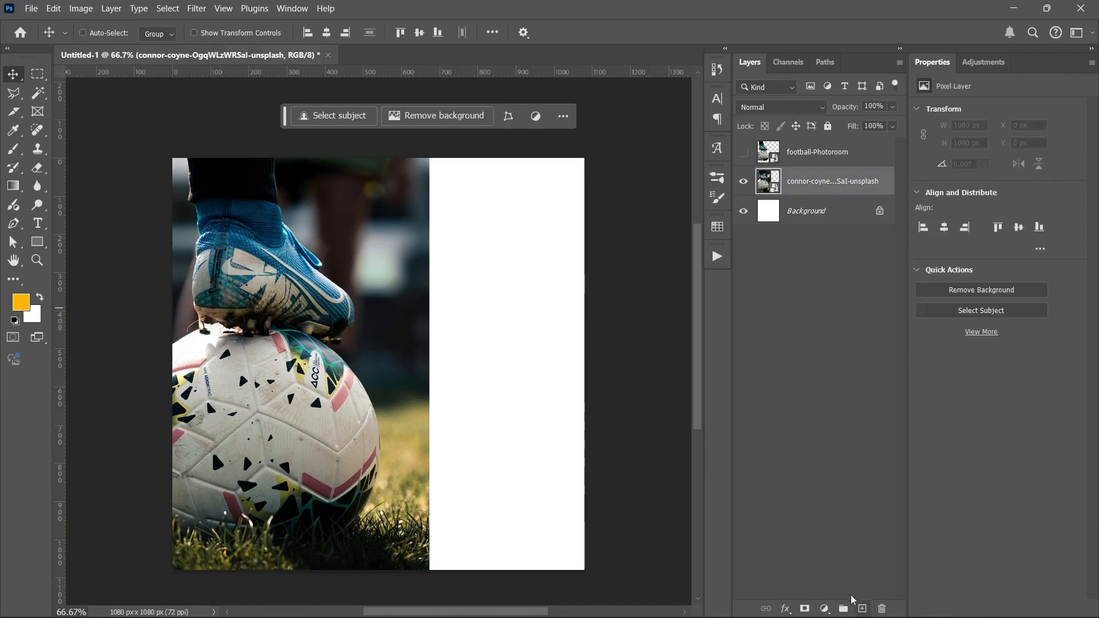
Try a black-to-white linear gradient across the canvas from right to left, and undo it
left_click(12, 187)
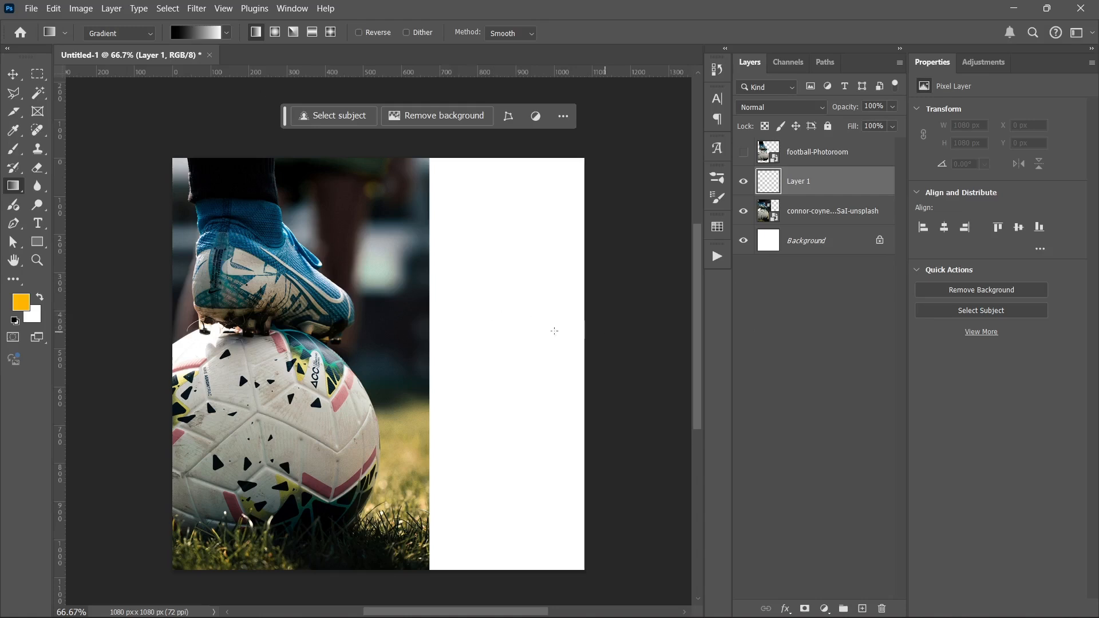
left_click_drag(604, 332, 311, 331)
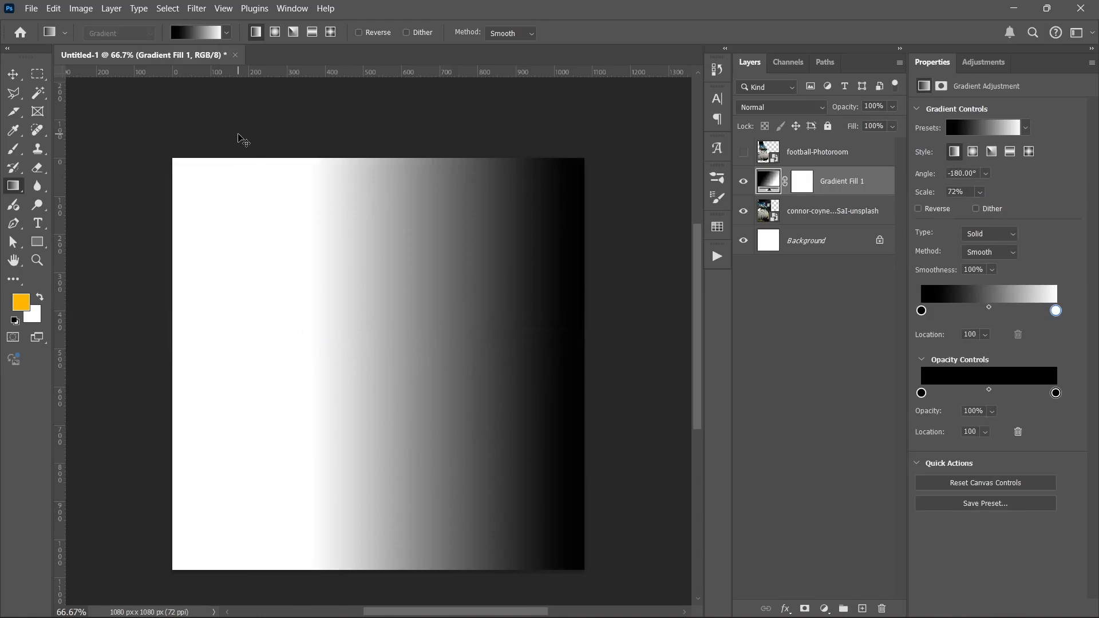
key("ctrl+z")
Choose the foreground-to-transparent preset from Basics and draw the linear gradient from beyond the canvas's right edge to the boot
left_click(198, 33)
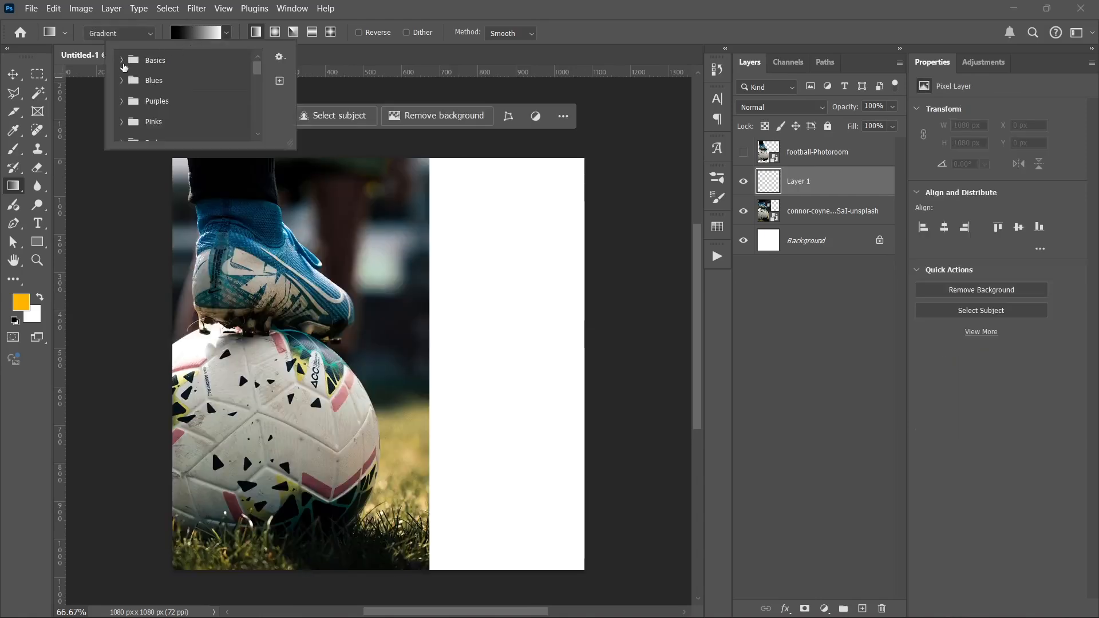
left_click(121, 60)
left_click(163, 81)
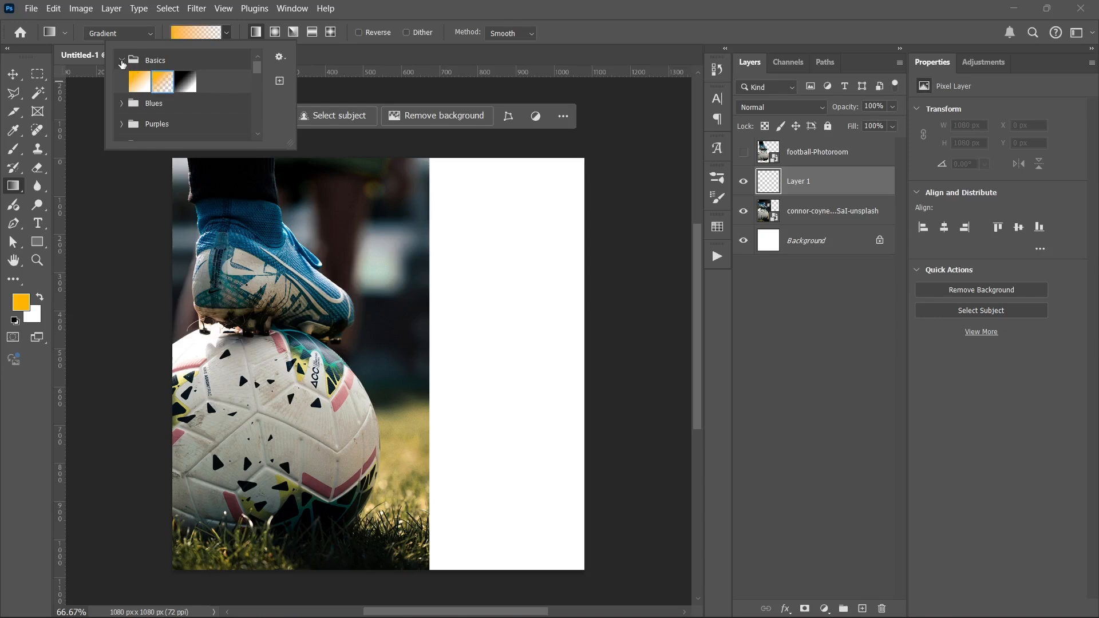
left_click(122, 61)
left_click(609, 328)
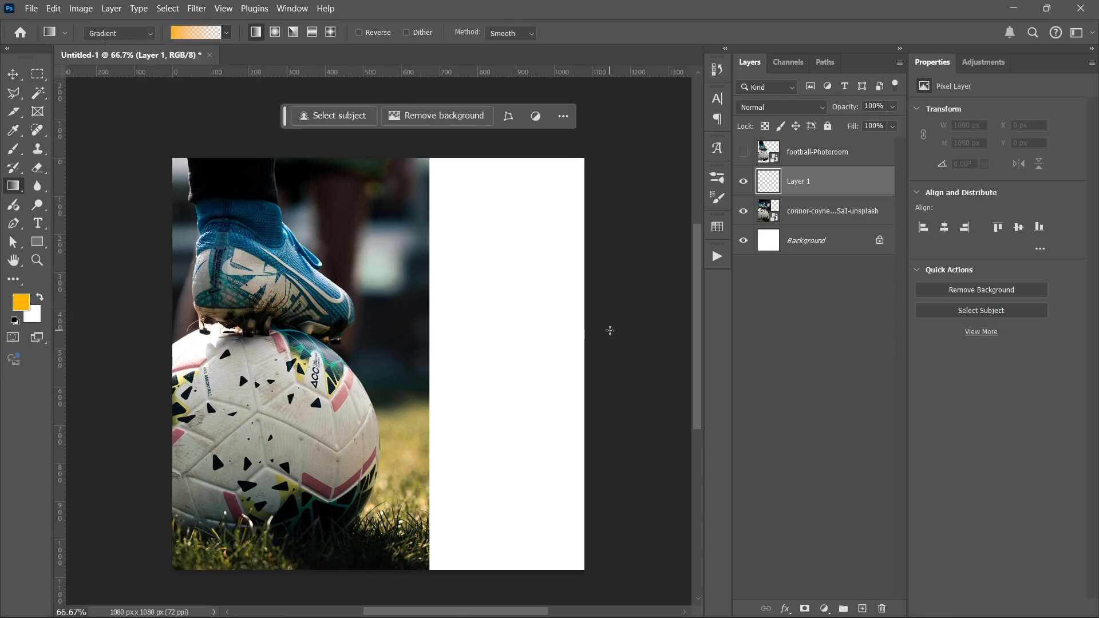
left_click_drag(608, 329, 230, 315)
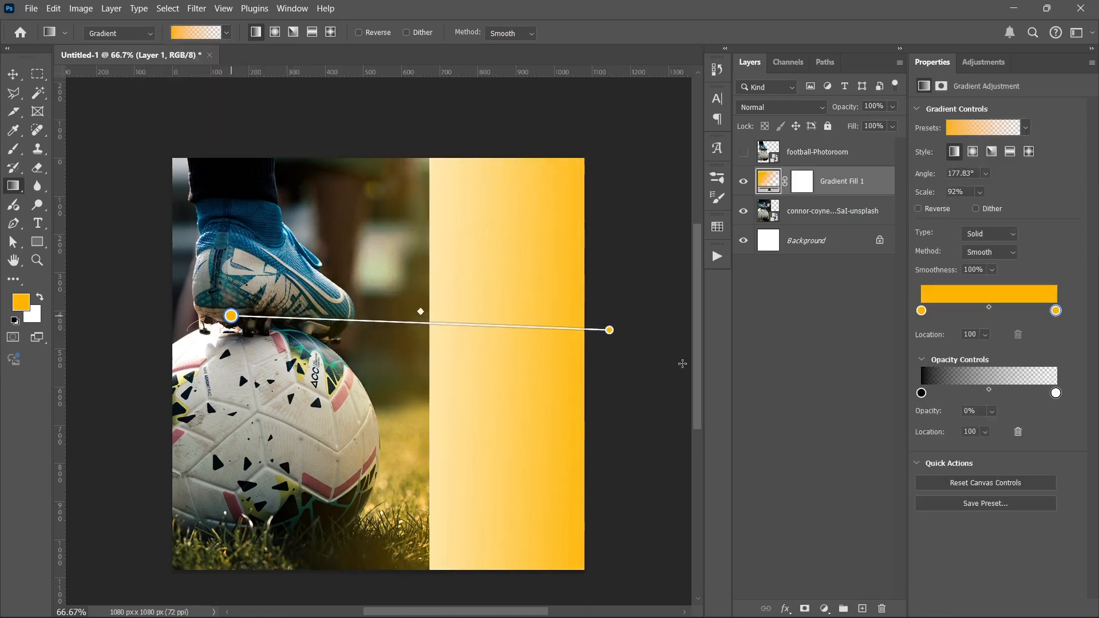
Reposition the gradient's ends so the opaque end sits at the photo's right edge and the transparent end lies beyond the canvas's left edge
left_click_drag(609, 330, 513, 347)
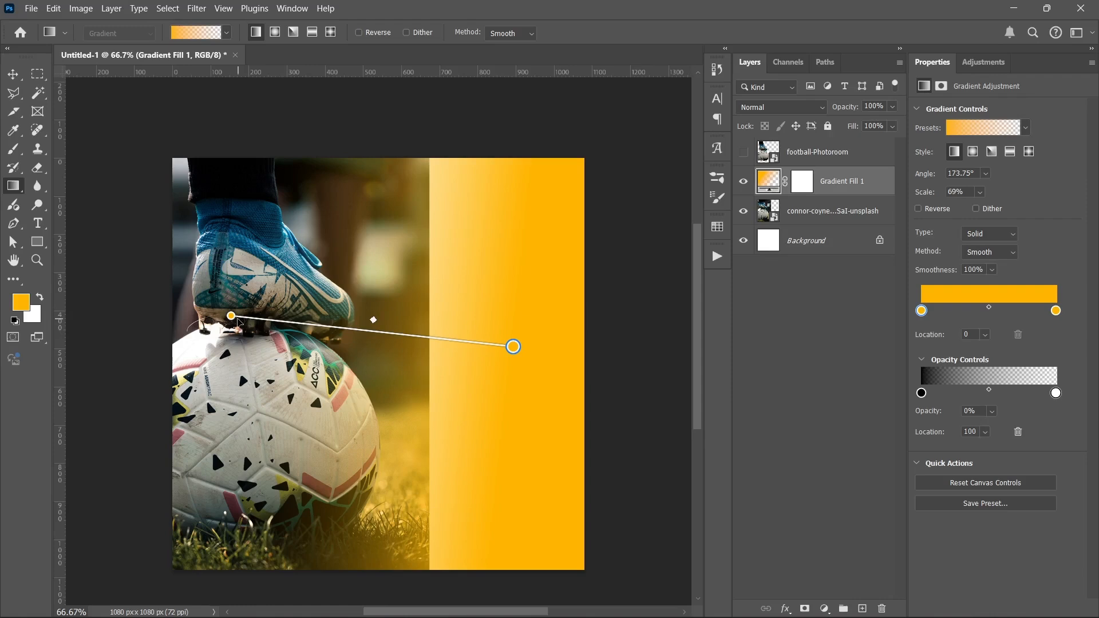
left_click_drag(231, 316, 103, 339)
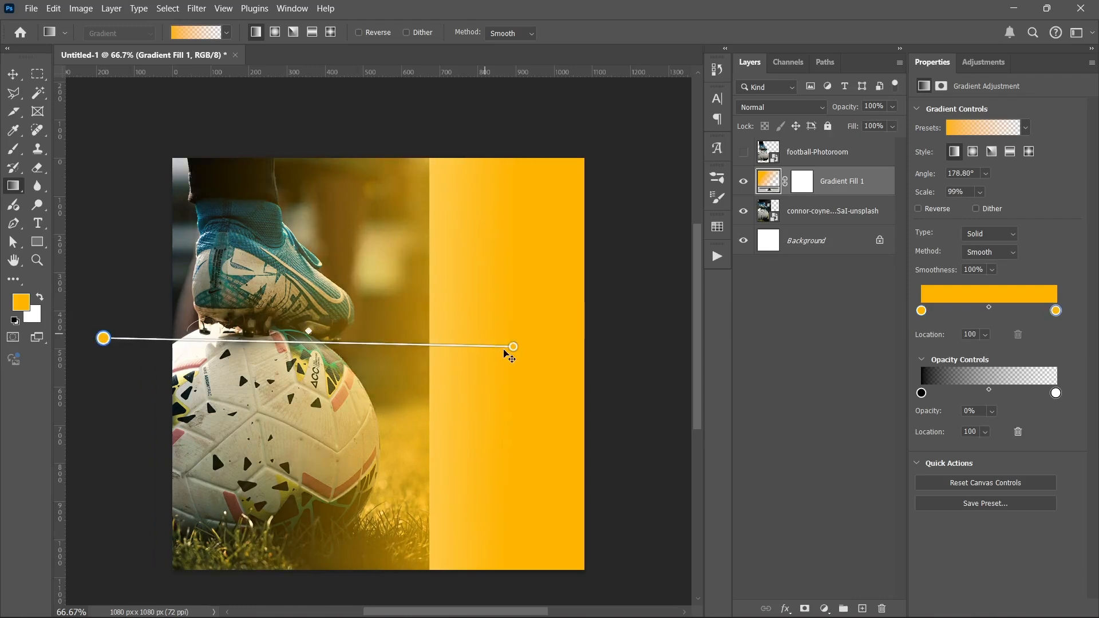
left_click_drag(505, 351, 425, 352)
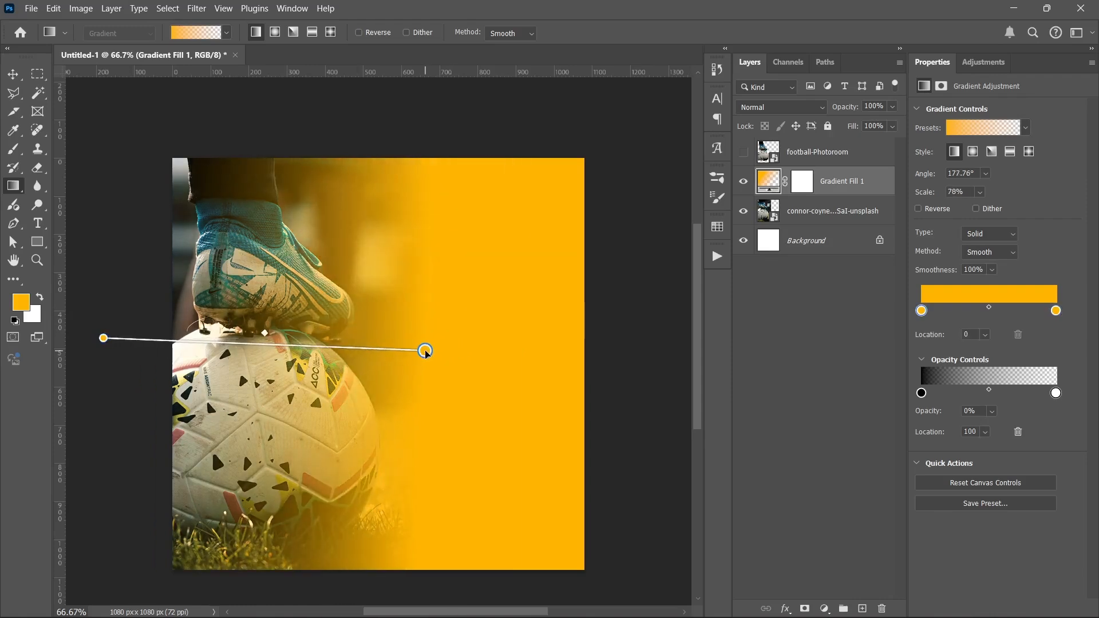
left_click(813, 341)
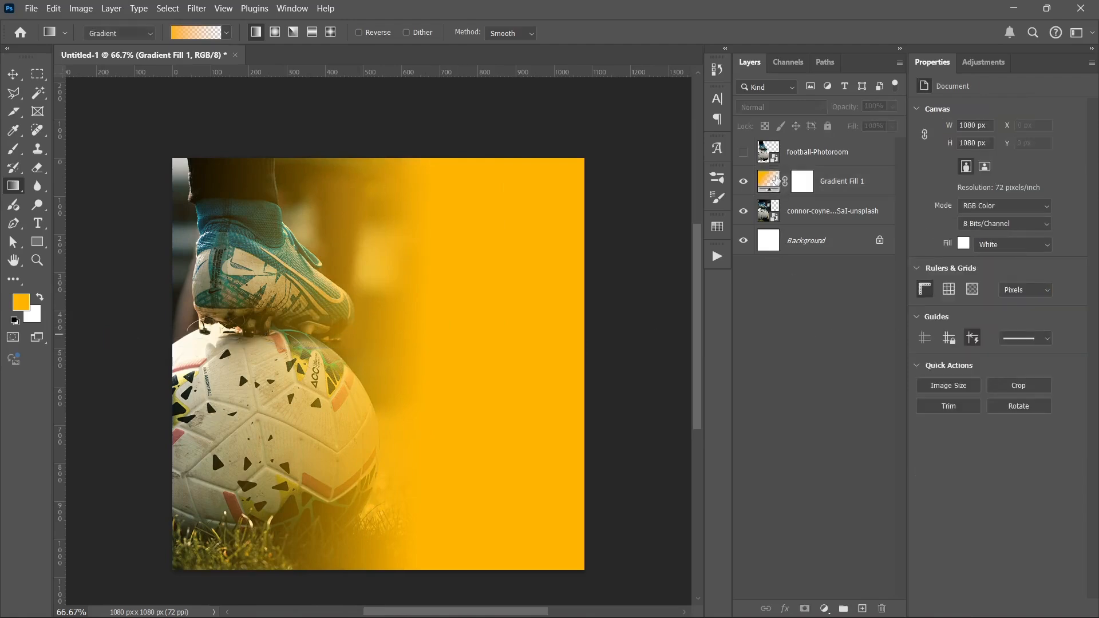
Edit the gradient fill's first color stop, at location 0, to dark grey 424242
double_click(770, 182)
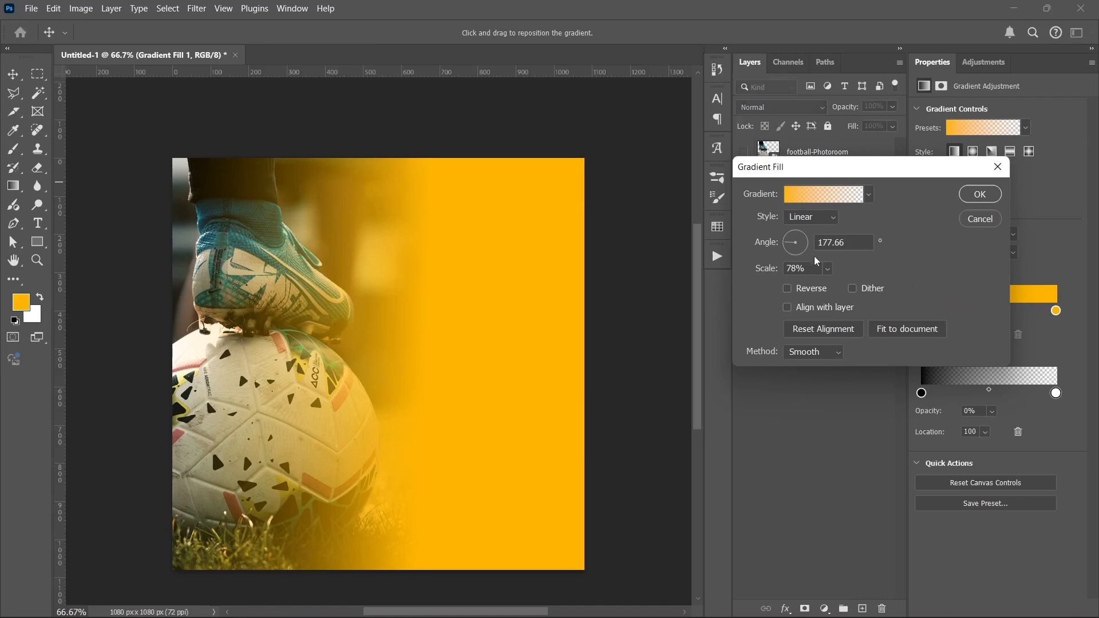
left_click(813, 201)
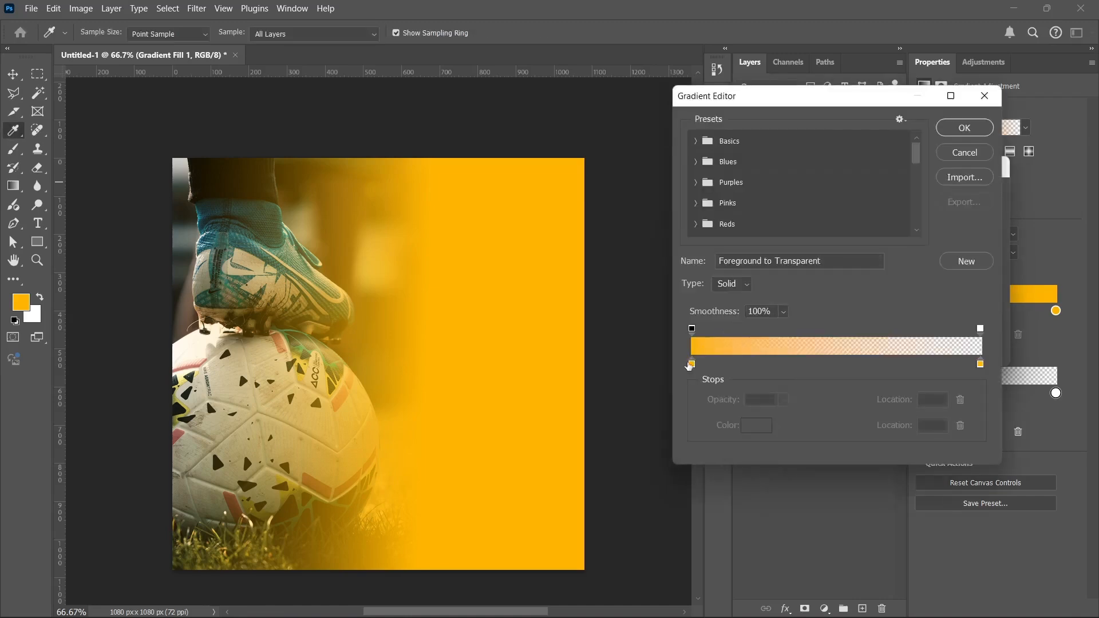
left_click(691, 364)
left_click(764, 428)
left_click(700, 365)
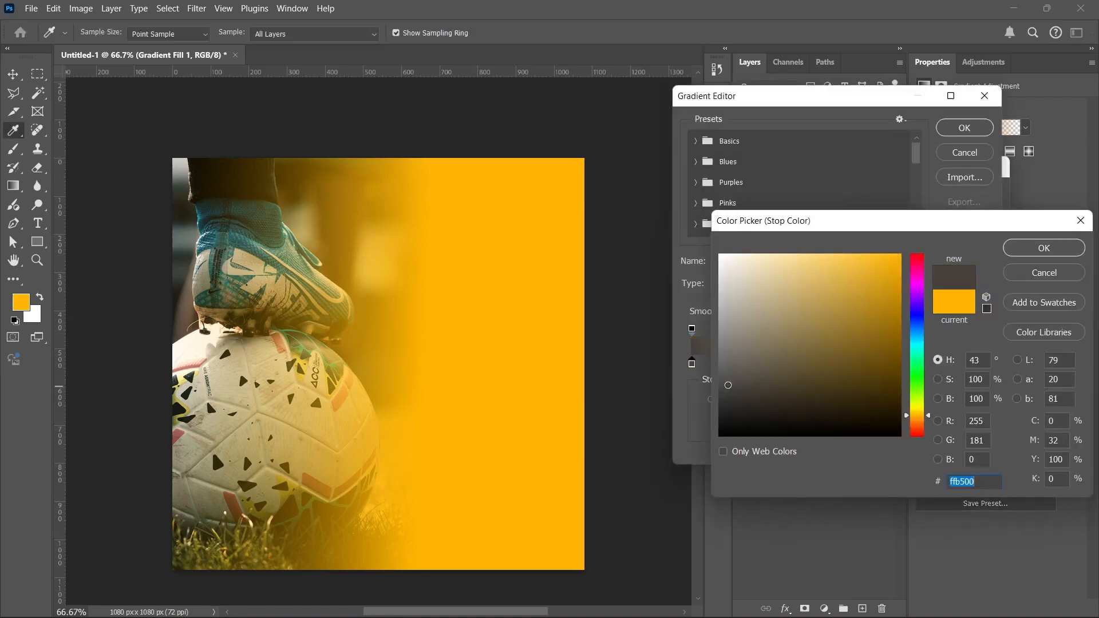
mouse_move(702, 365)
left_mouse_down()
mouse_move(683, 331)
mouse_move(656, 391)
left_mouse_up()
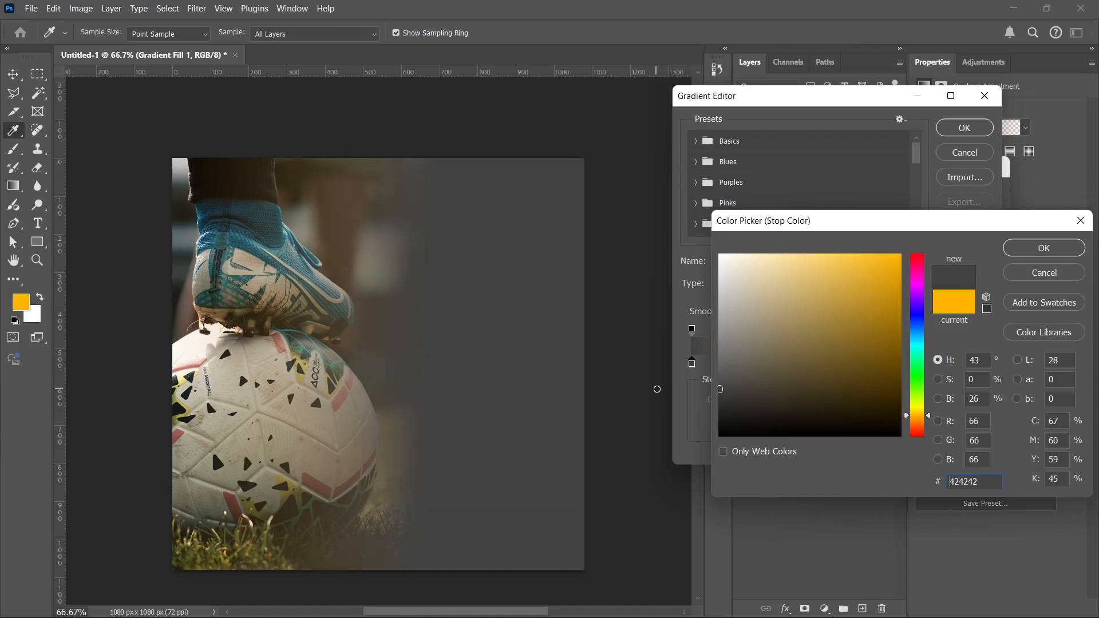
left_click(1017, 252)
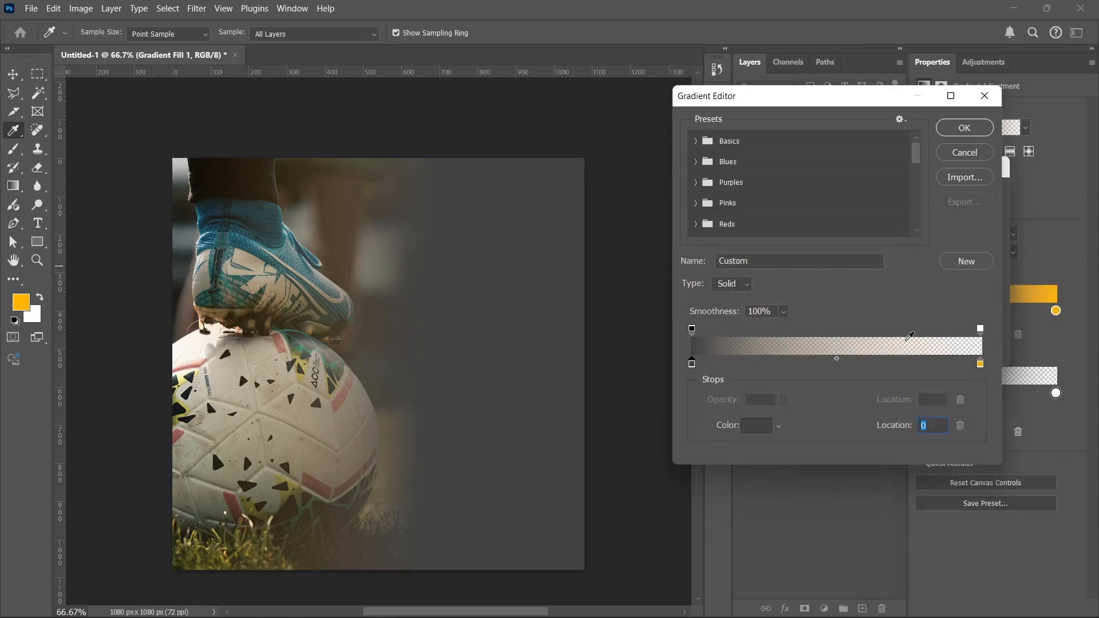
Recolor the gradient's end stop to grey 696969 and apply the edited gradient fill
left_click(980, 364)
left_click(763, 426)
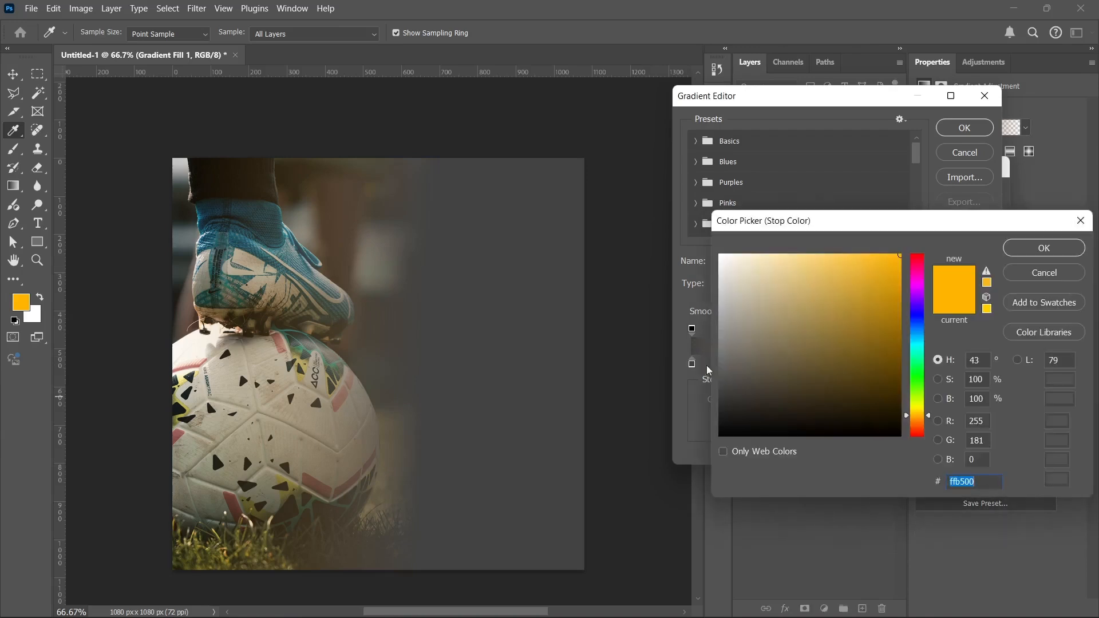
left_click(720, 361)
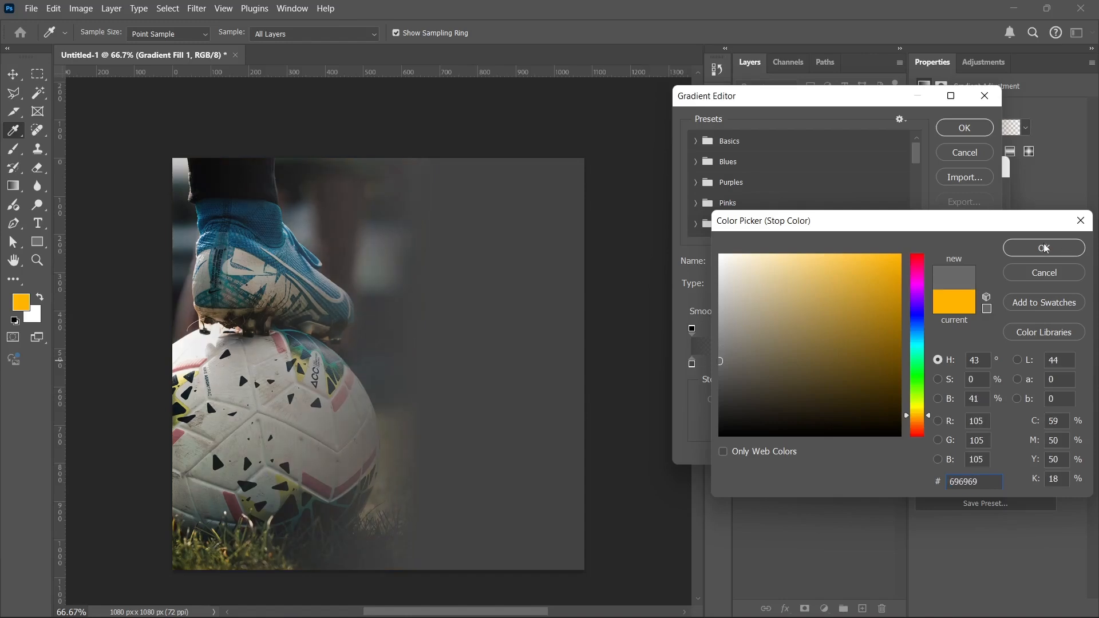
left_click(1044, 248)
left_click(965, 127)
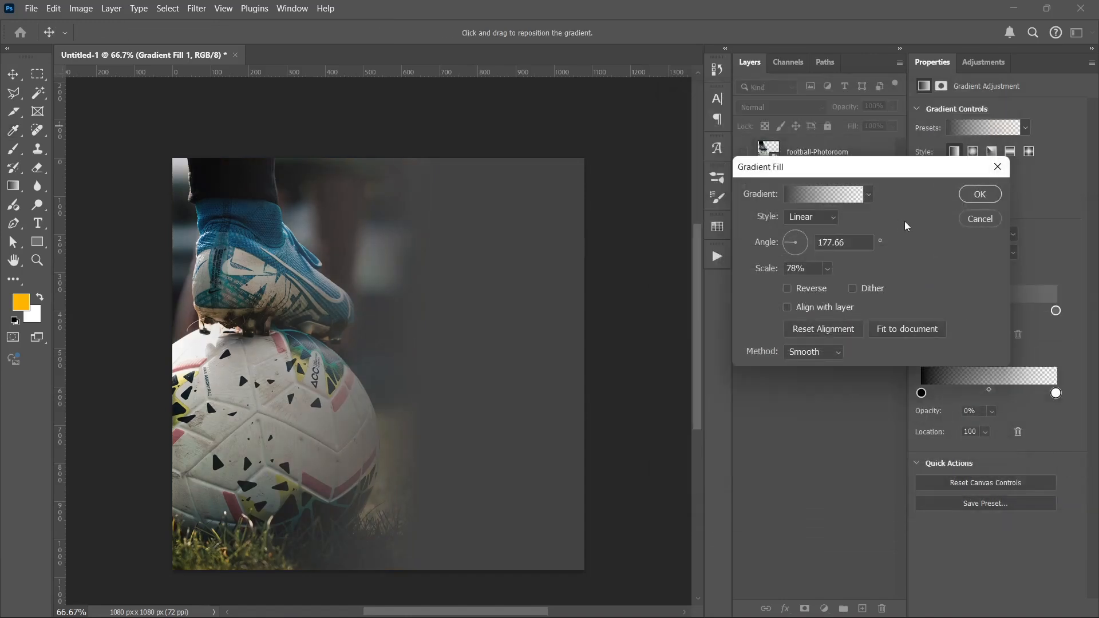
left_click(980, 195)
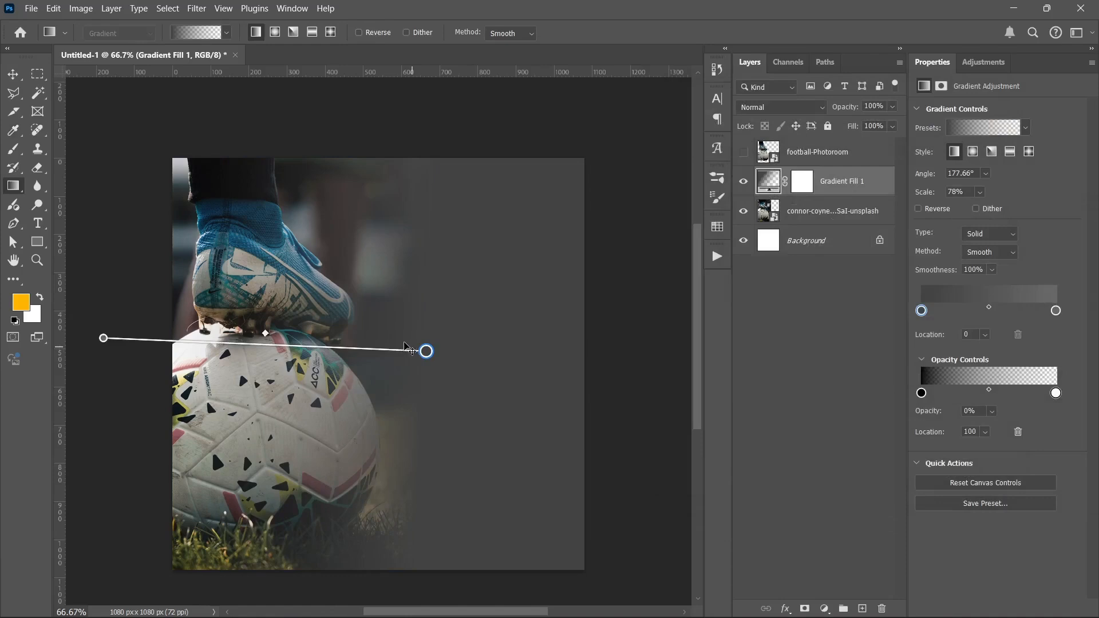
Shift the gradient slightly left, extend its transparent end to about 83% scale, and show the football cut-out again
left_click_drag(407, 348, 391, 344)
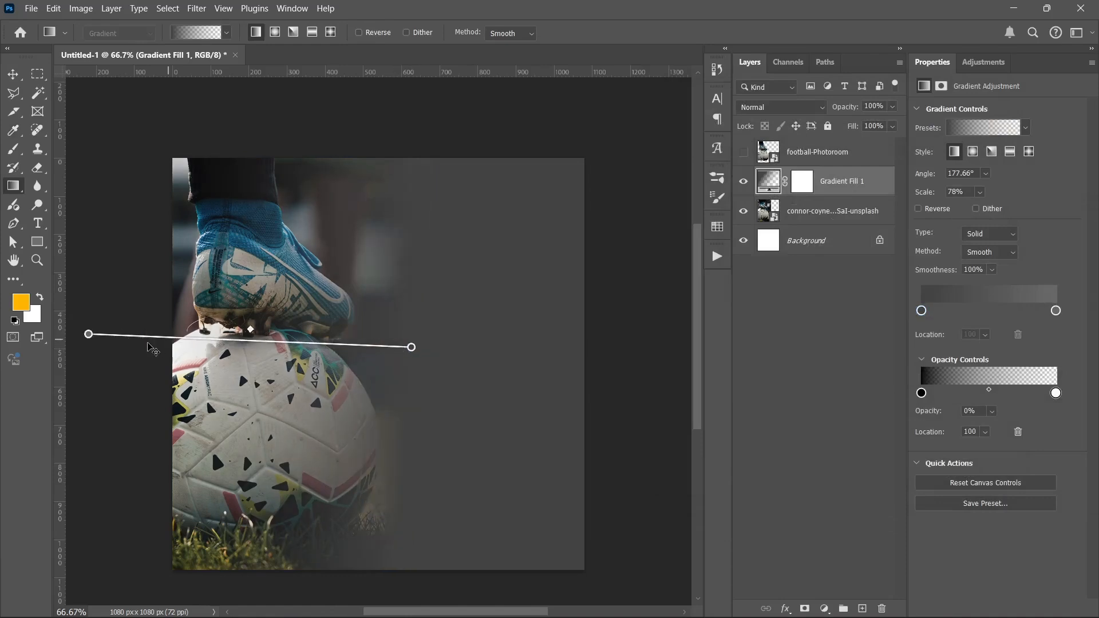
left_click_drag(88, 334, 69, 350)
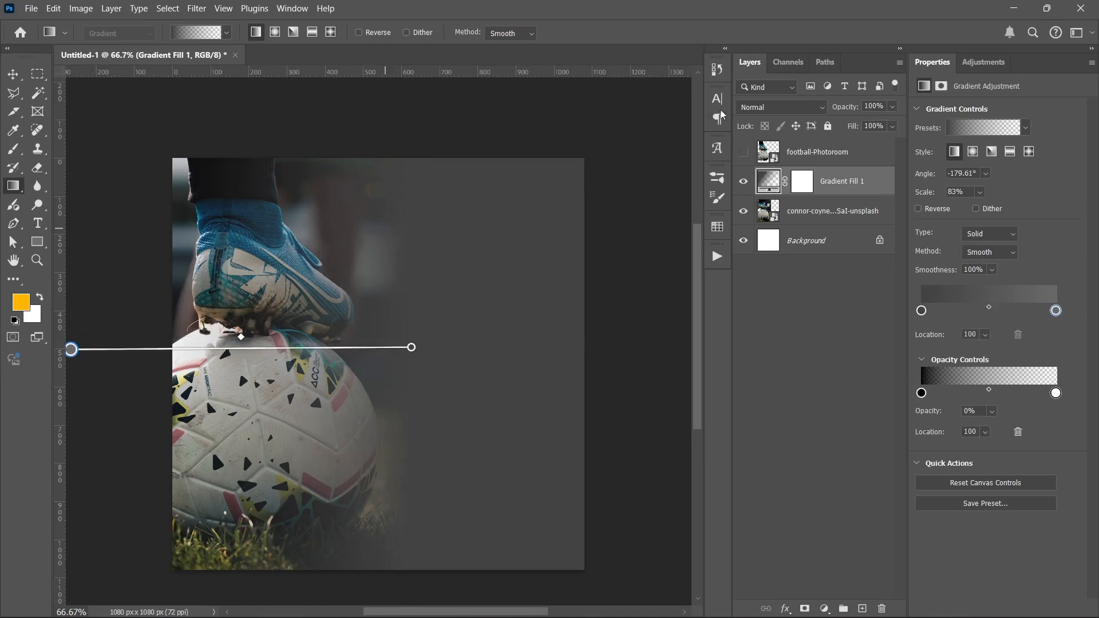
left_click(743, 153)
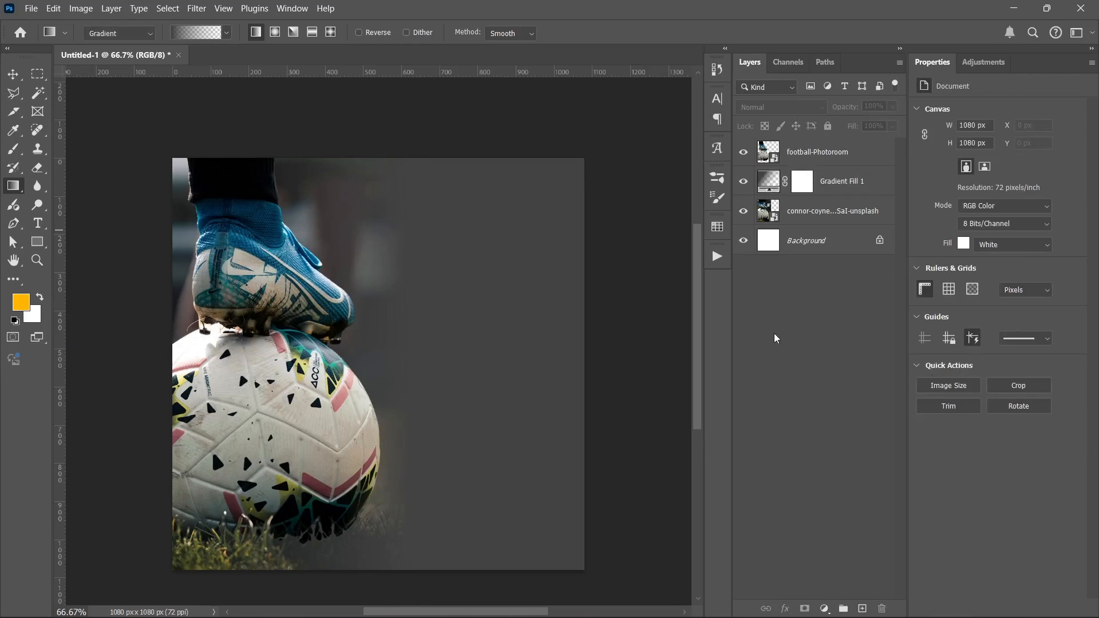
left_click(770, 181)
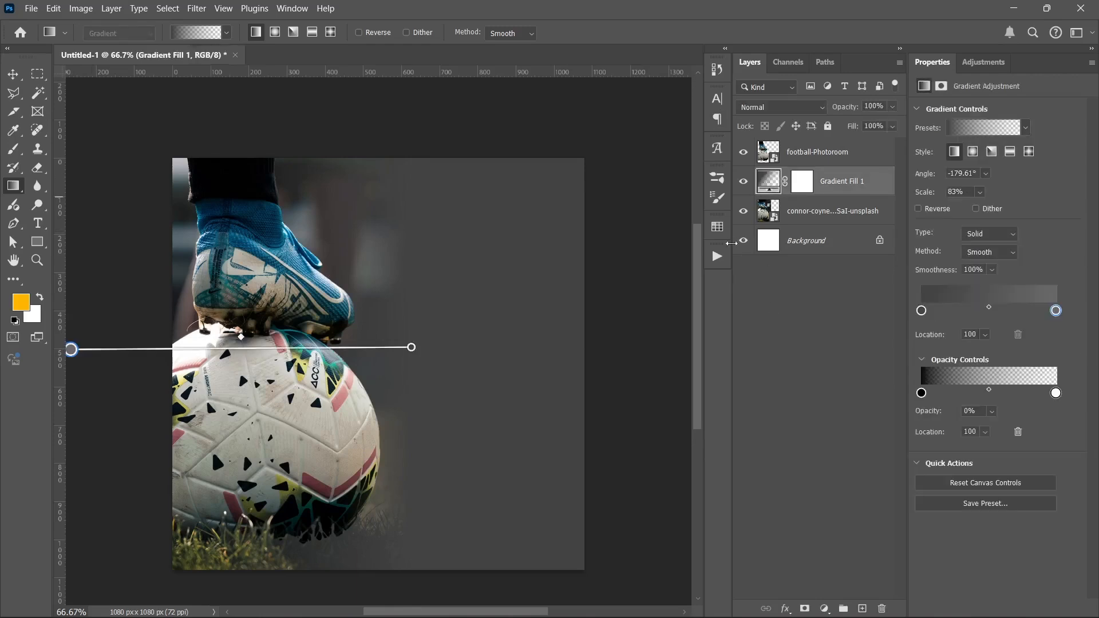
key("v")
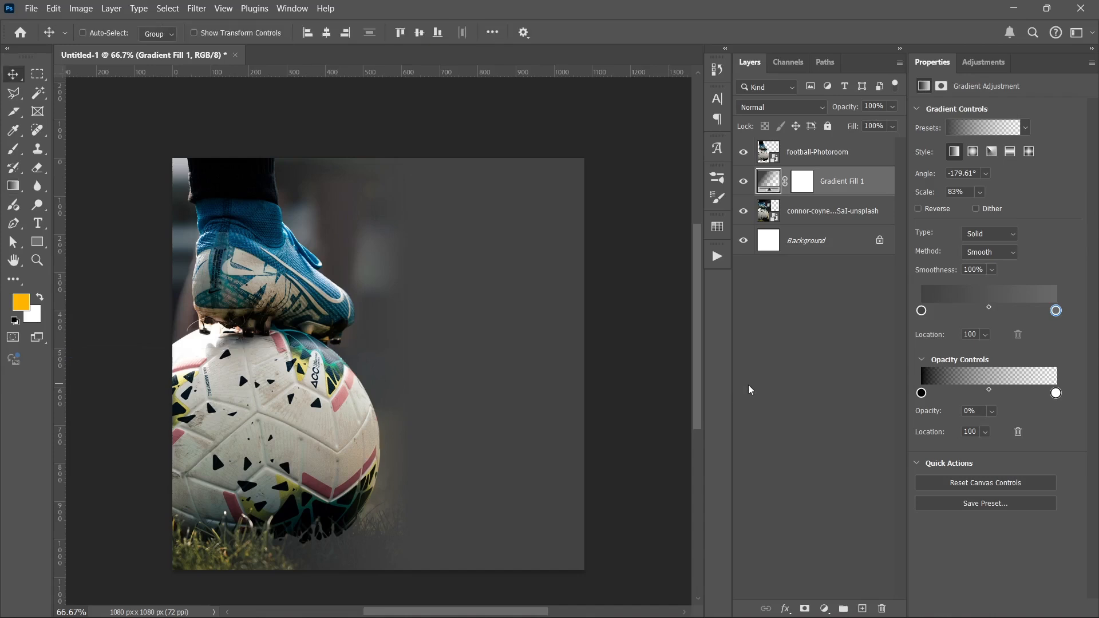
left_click(750, 390)
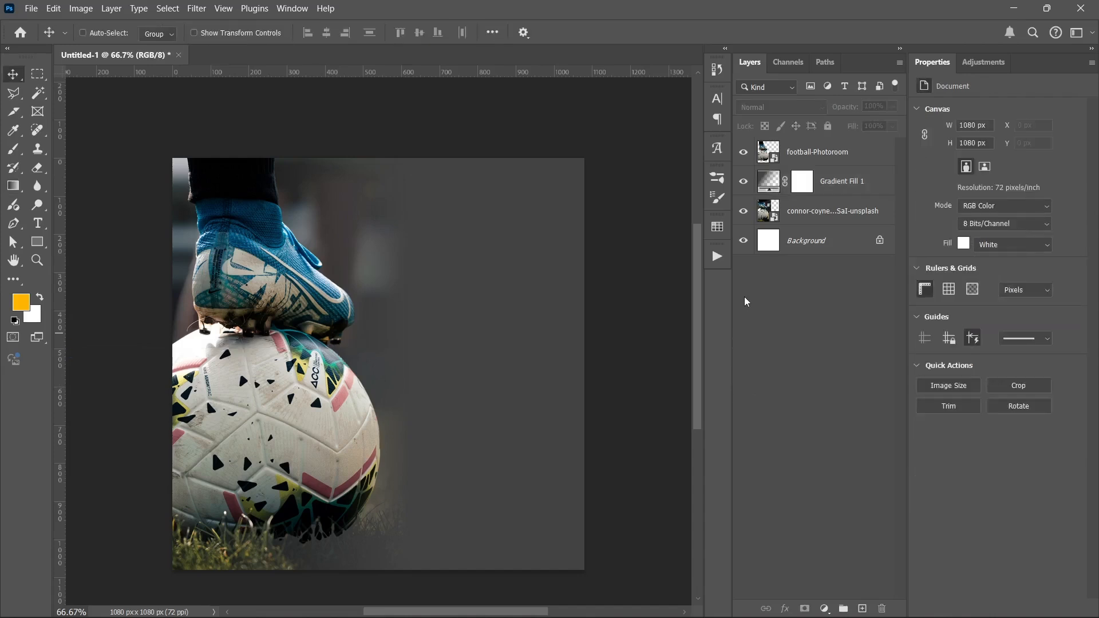
Place the red-and-orange pattern image from the NYSC Friendly Match Asssets folder directly above the gradient fill layer
left_click(851, 187, "ctrl")
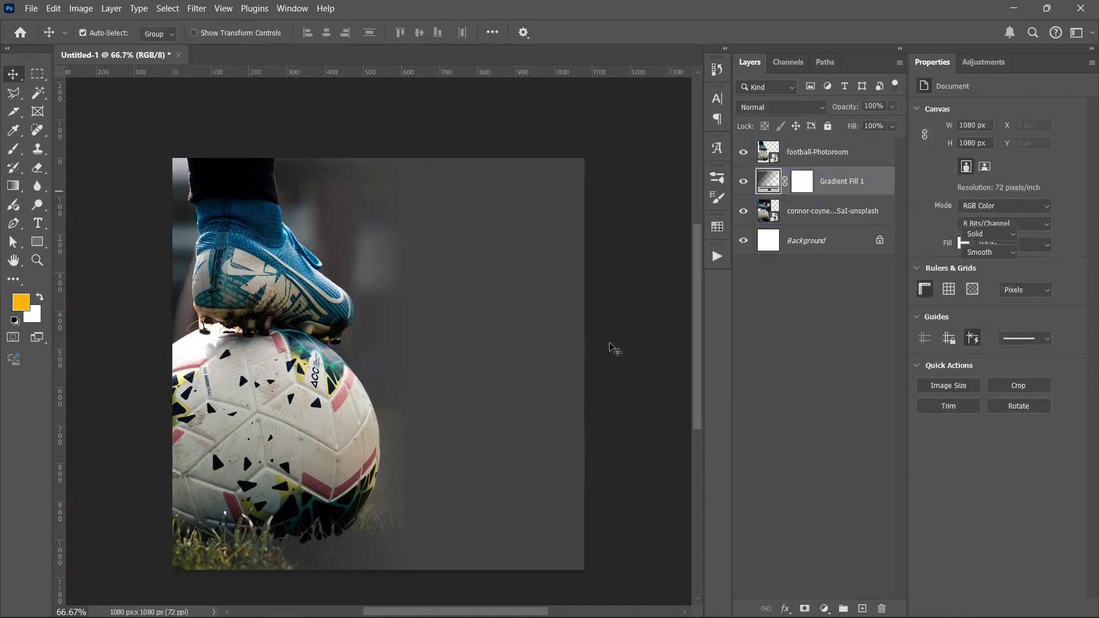
mouse_move(566, 600)
left_click(485, 601)
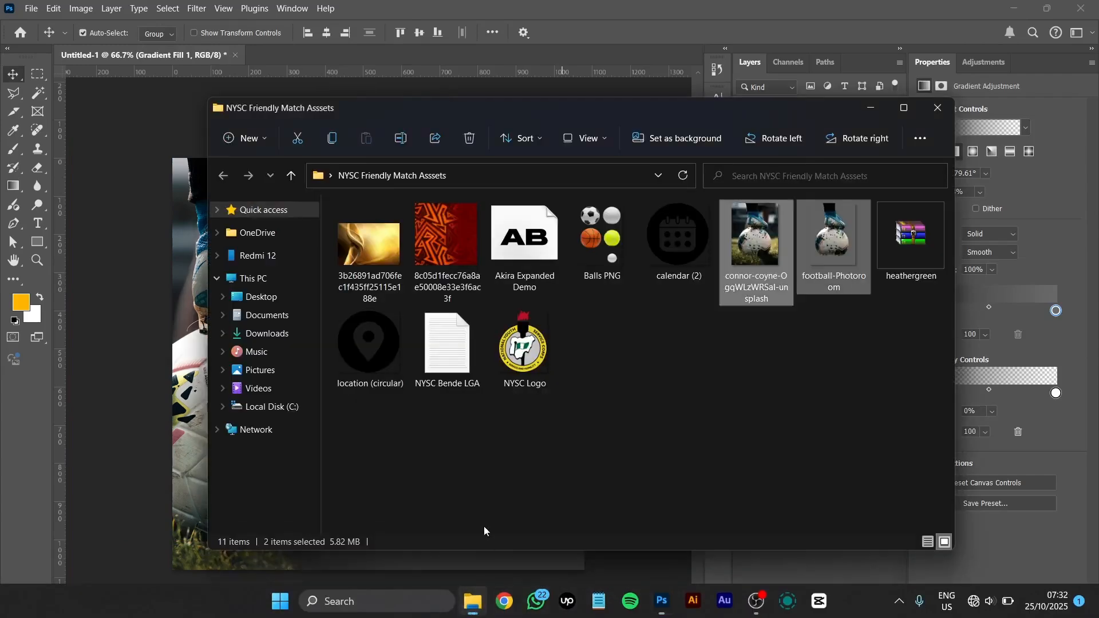
left_click(449, 265, "ctrl")
left_click_drag(441, 240, 206, 399)
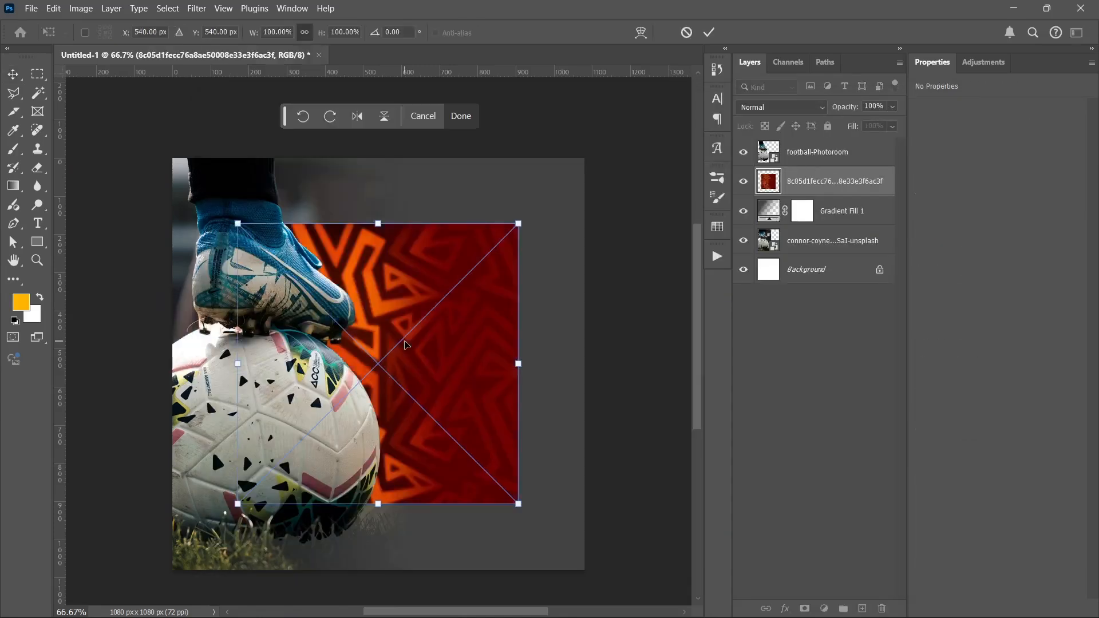
Scale the placed pattern to 146.74% so it fills the canvas, flip it horizontally and commit the placement
left_click_drag(515, 363, 583, 363)
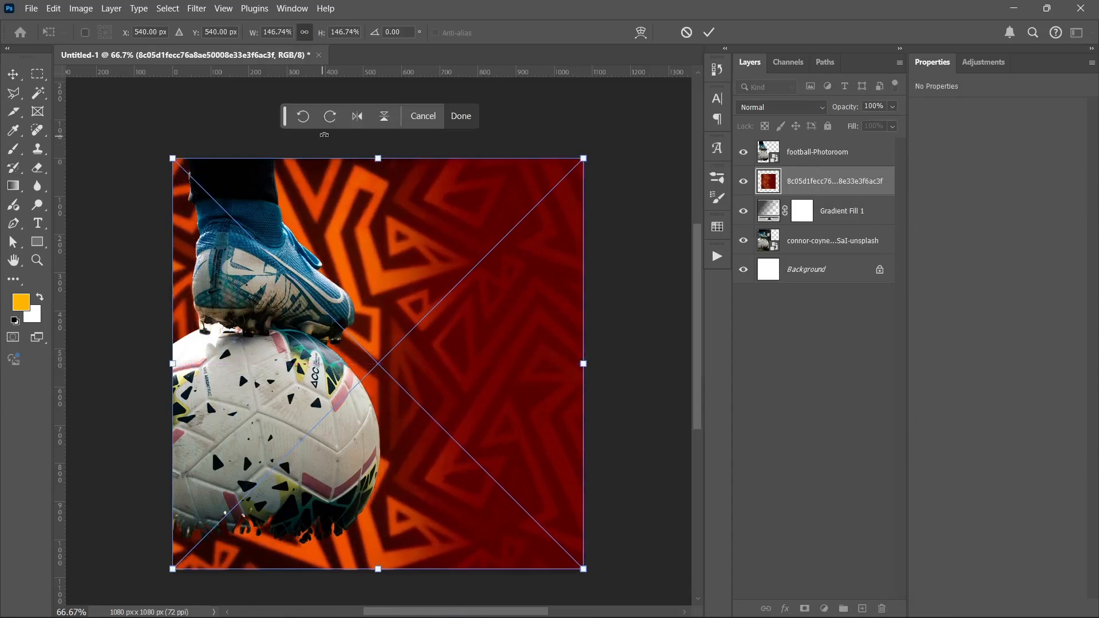
left_click(357, 116)
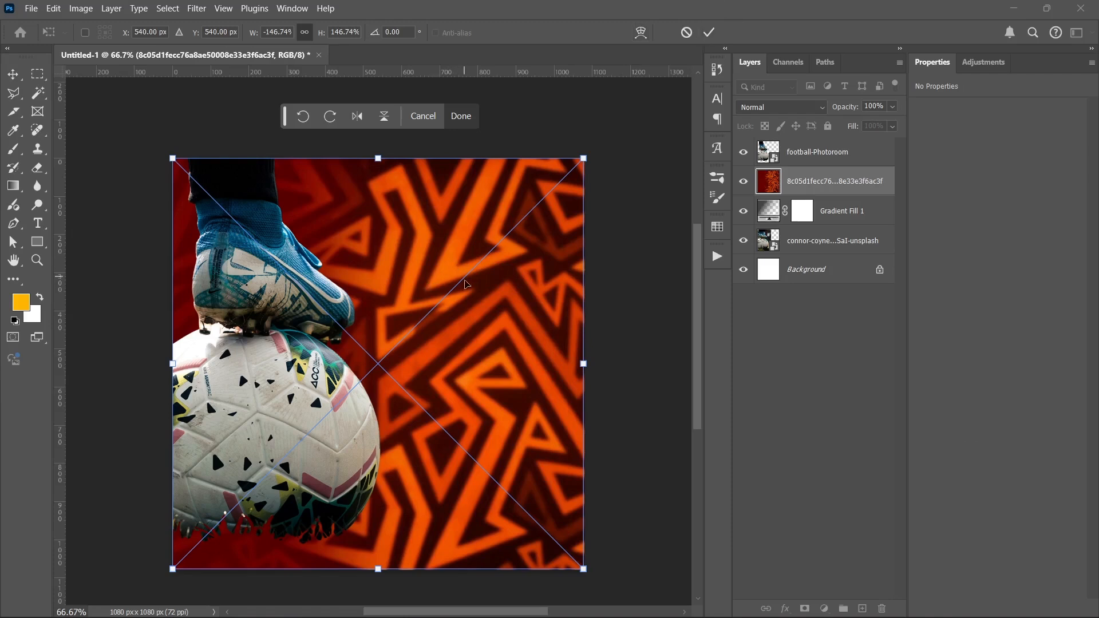
right_click(467, 318)
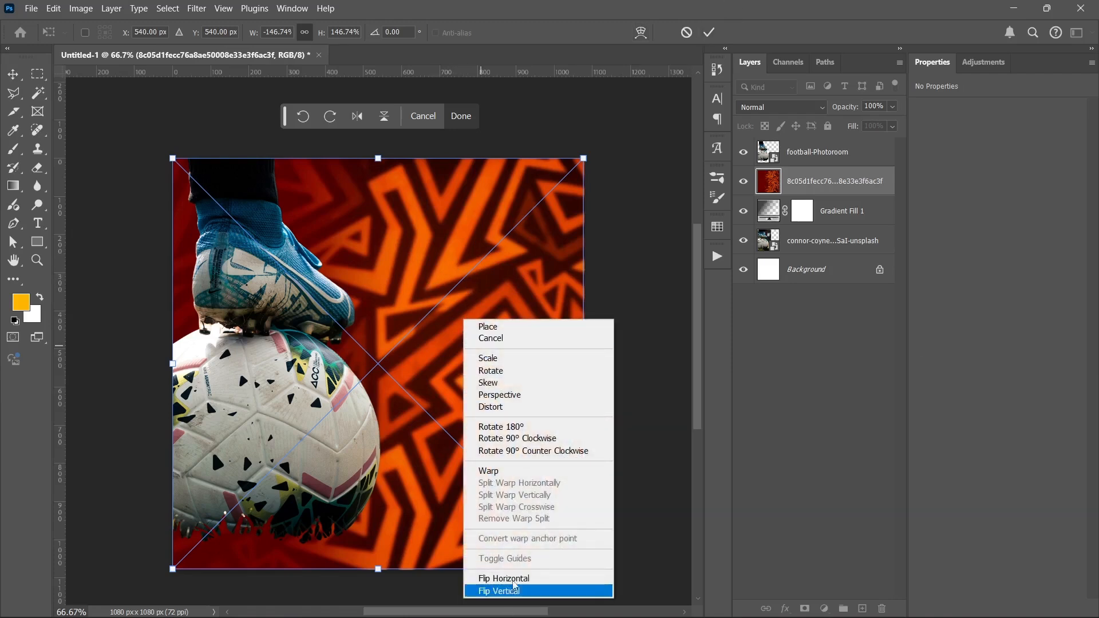
left_click(708, 33)
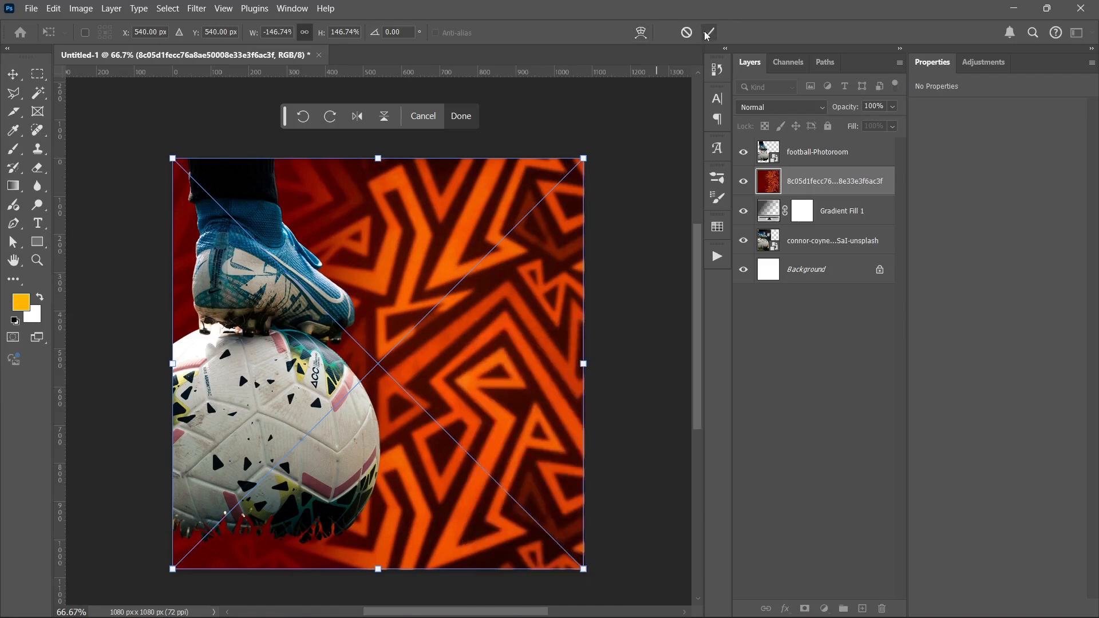
left_click(715, 34)
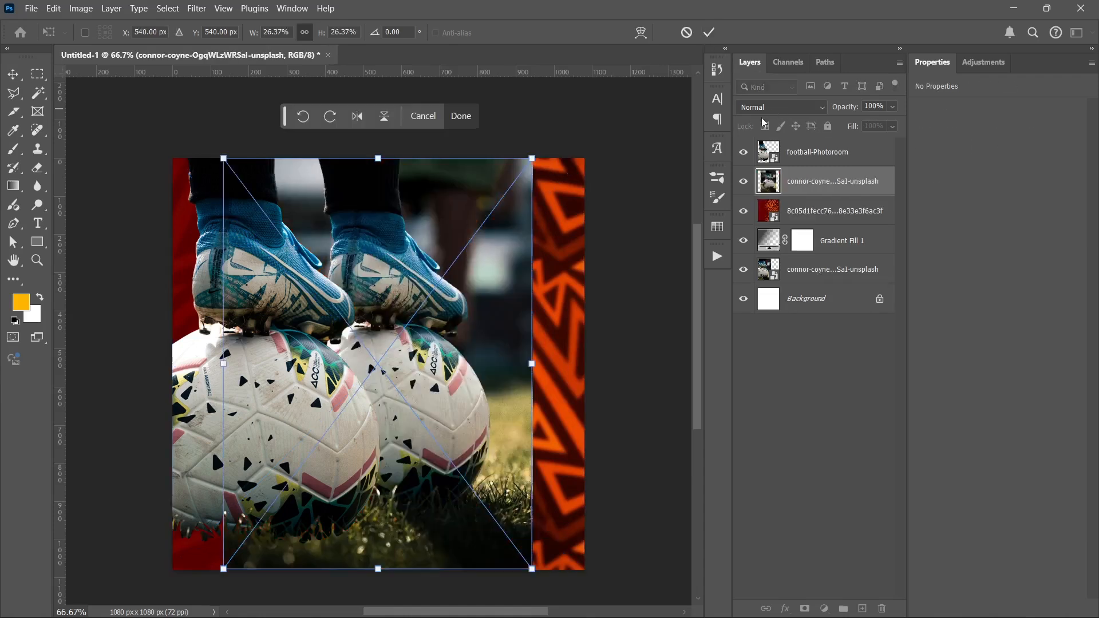
Discard the extra football photo being placed and delete the duplicate cut-out layer placed after it
key("Escape")
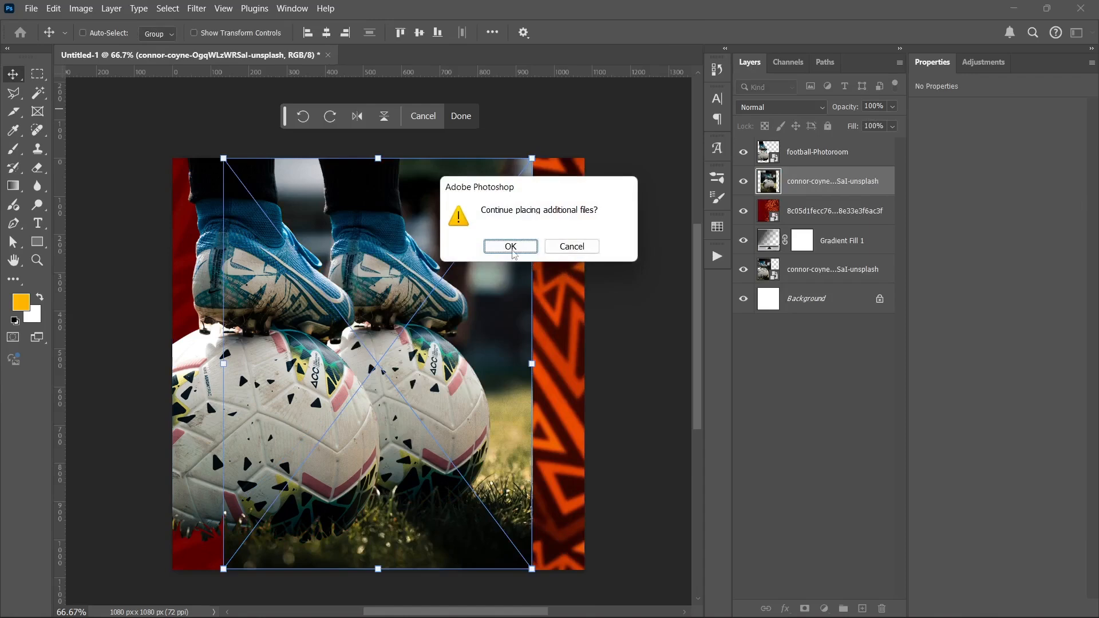
left_click(513, 251)
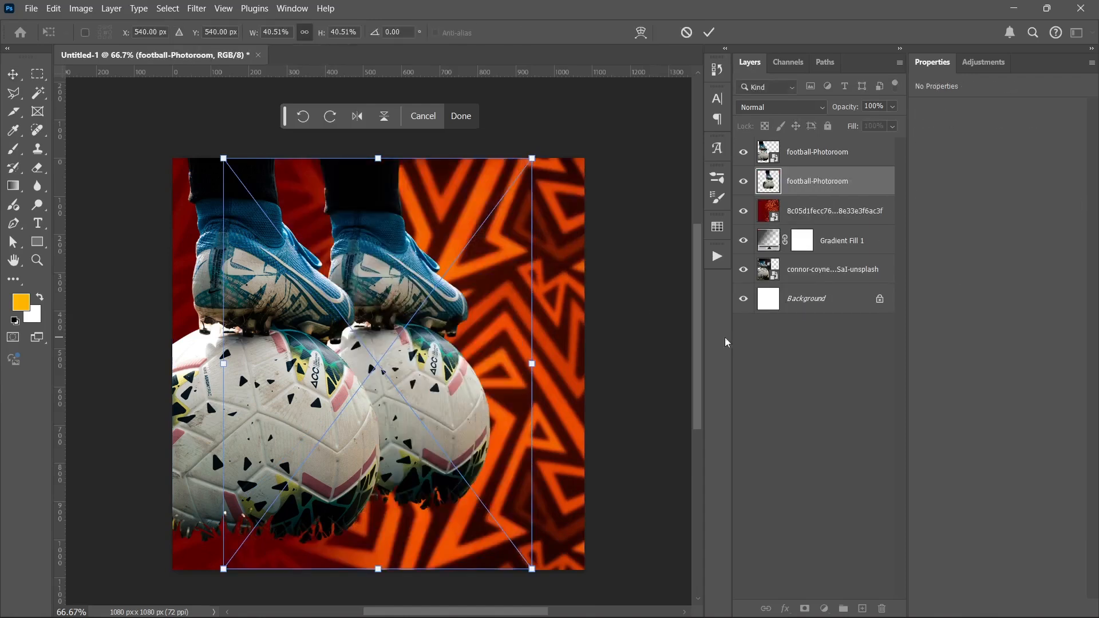
key("Return")
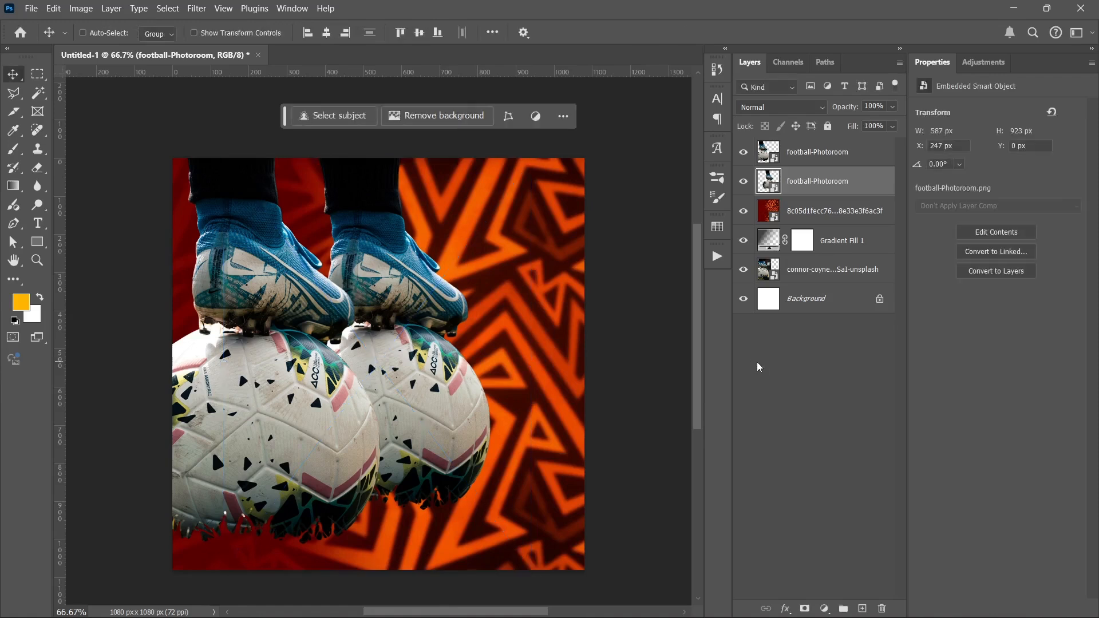
key("Delete")
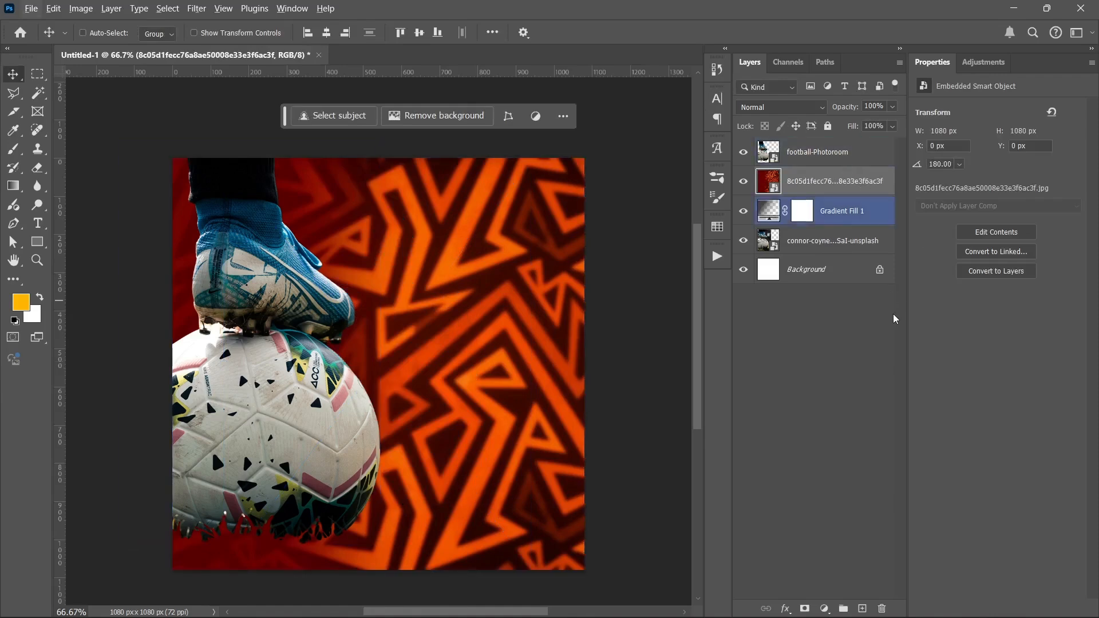
Clip the pattern layer to the gradient fill layer with a clipping mask
right_click(867, 185)
left_click(907, 589)
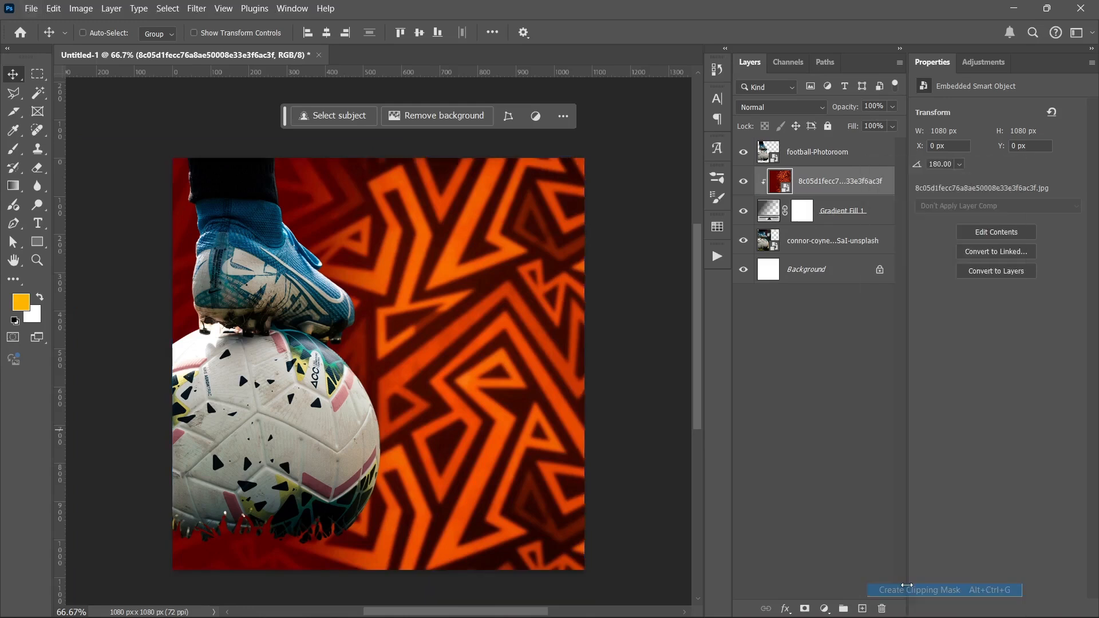
left_click(819, 154)
Set the pattern layer's blend mode to Soft Light and lower its fill to 5%
left_click(778, 108)
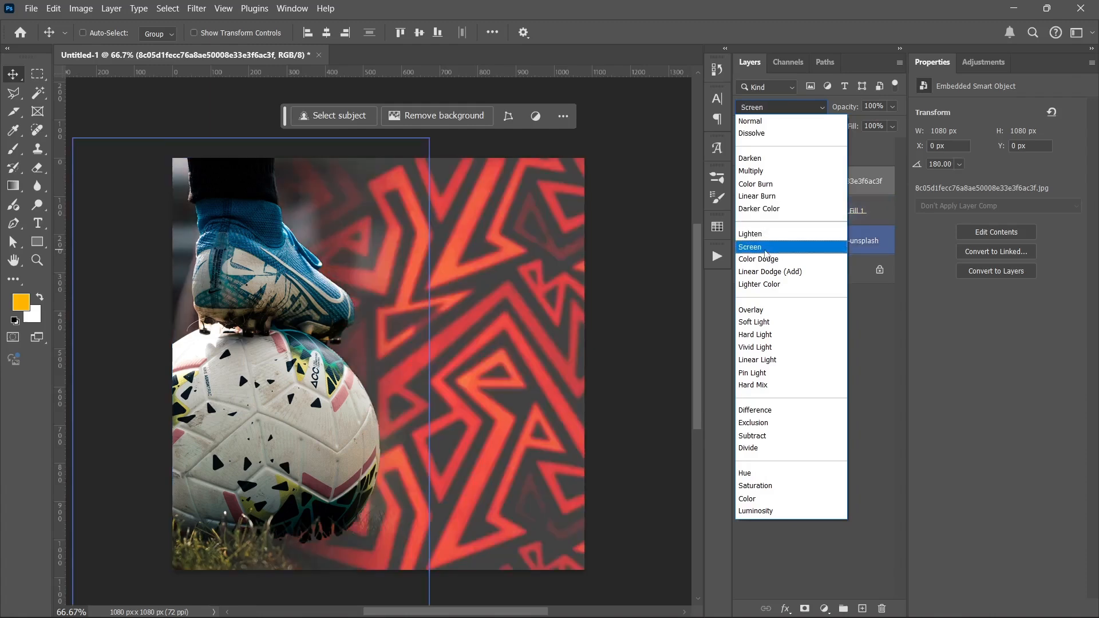
left_click(764, 323)
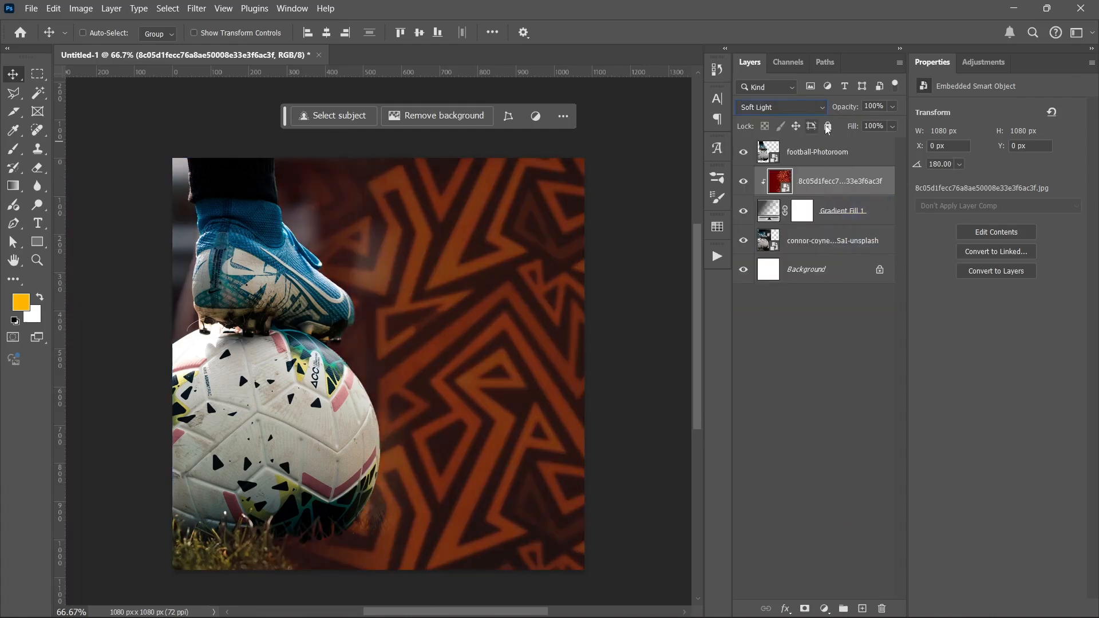
left_click_drag(891, 126, 842, 145)
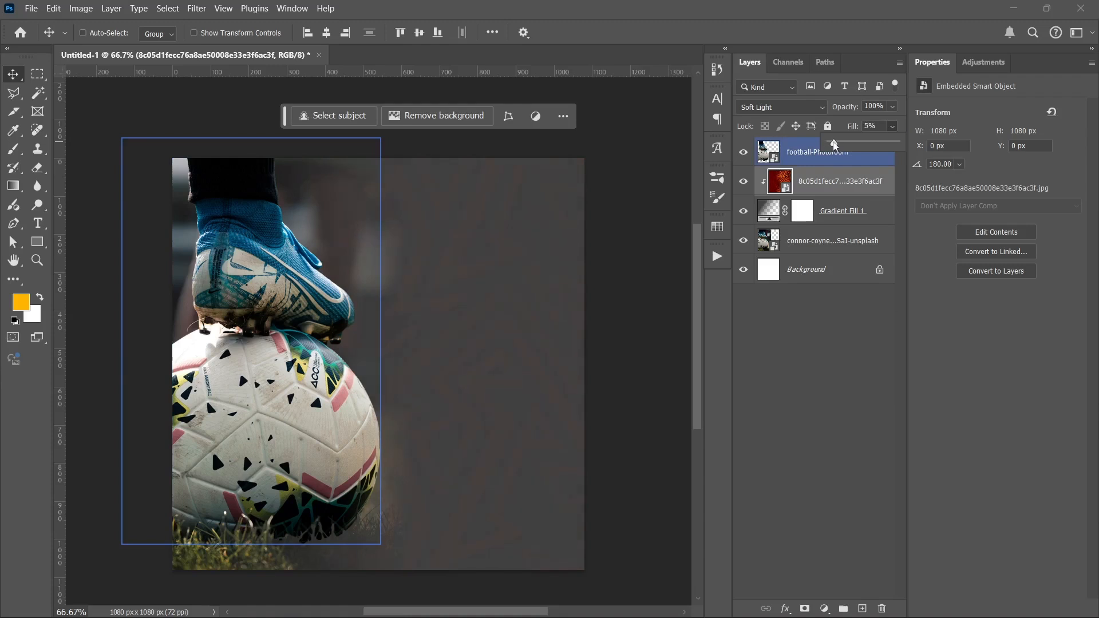
Change the starting colour stop of the Gradient Fill 1 layer to #303030 and apply the gradient
left_click(821, 341)
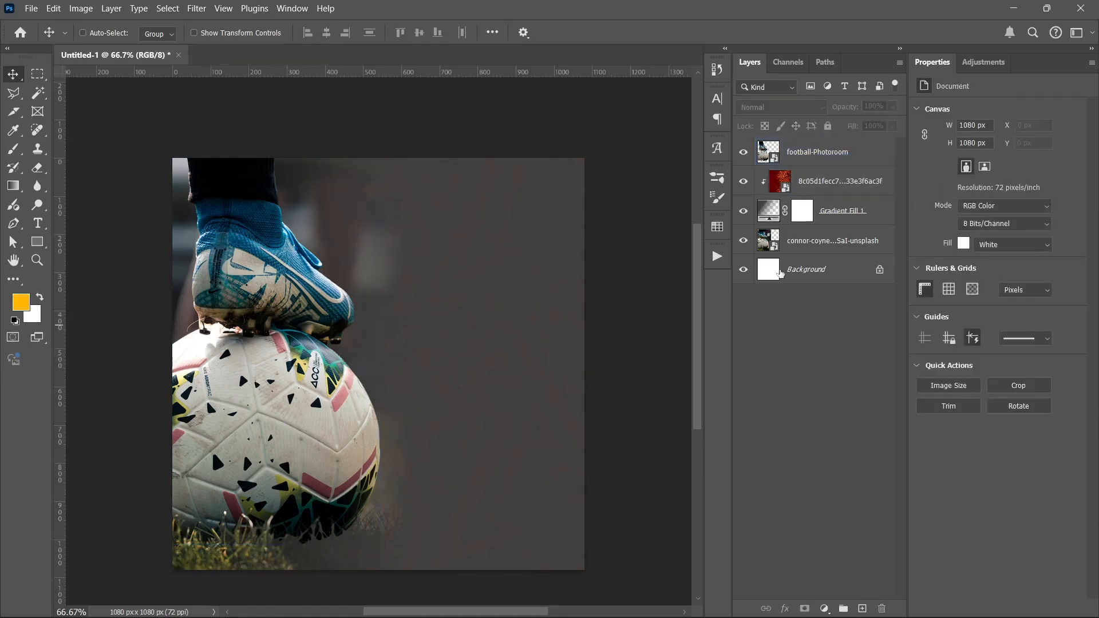
left_click(765, 213)
double_click(764, 213)
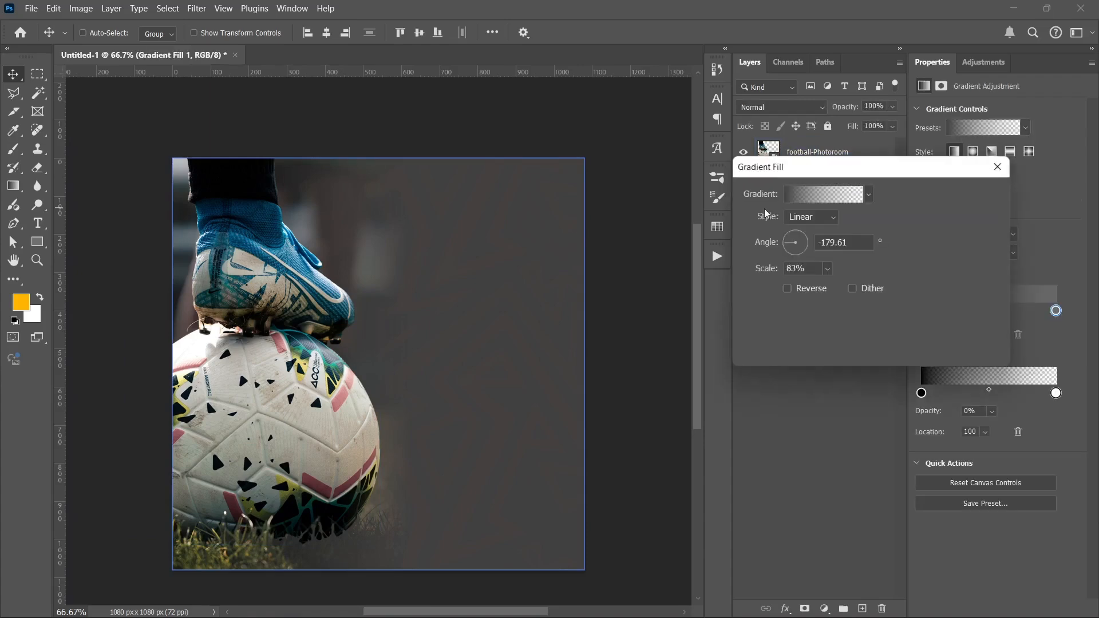
left_click(798, 201)
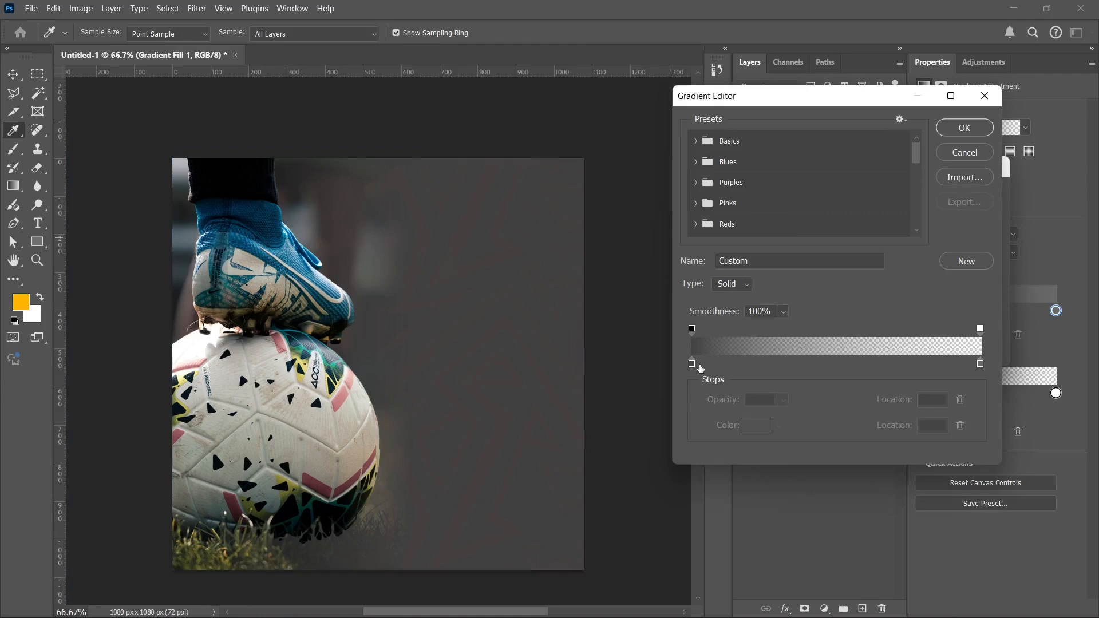
left_click(695, 365)
left_click_drag(700, 367, 717, 418)
left_click(691, 364)
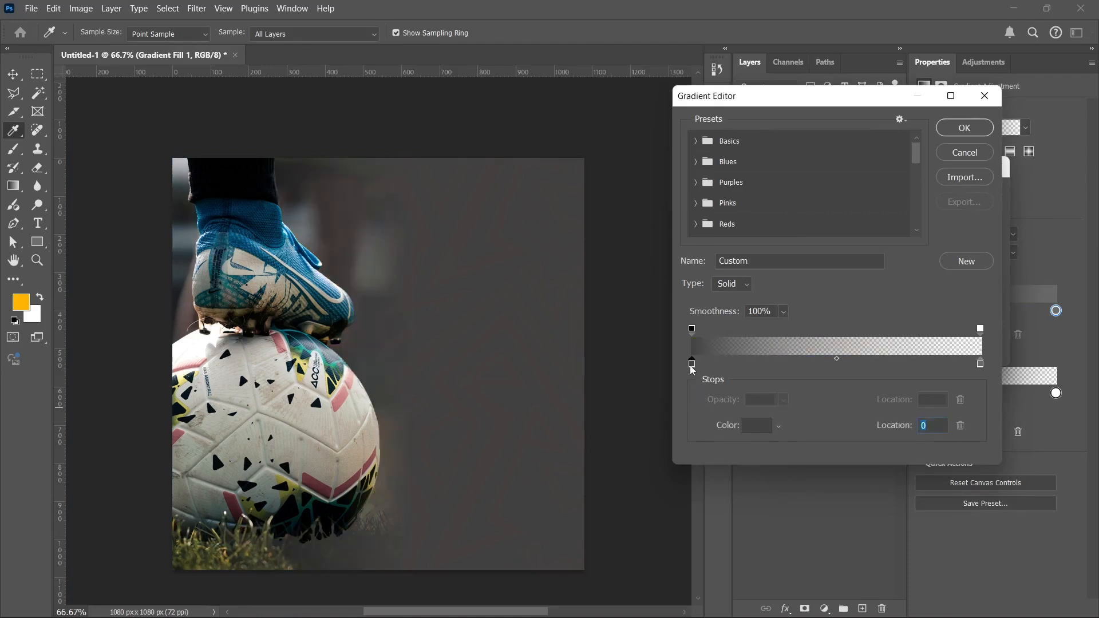
left_click(745, 425)
left_click(718, 403)
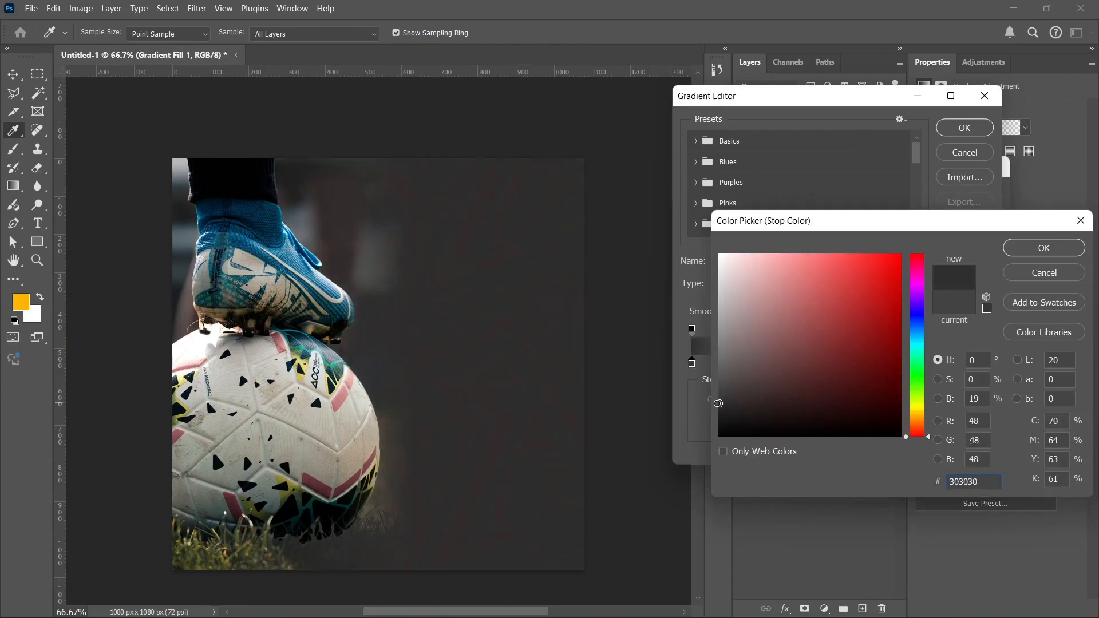
left_click(1030, 248)
left_click(965, 128)
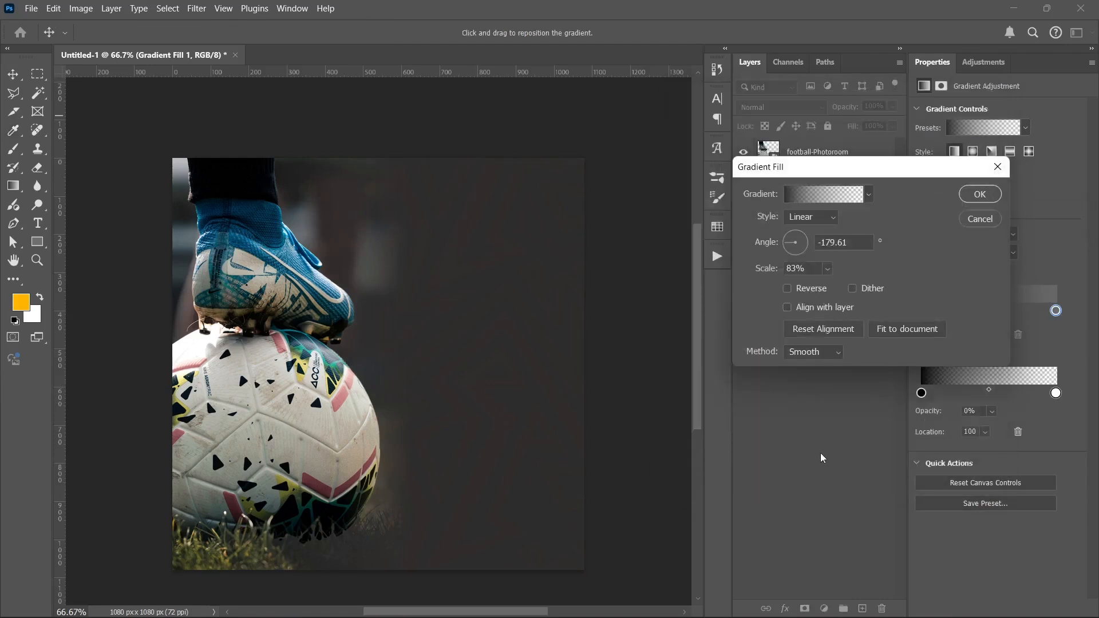
left_click(976, 197)
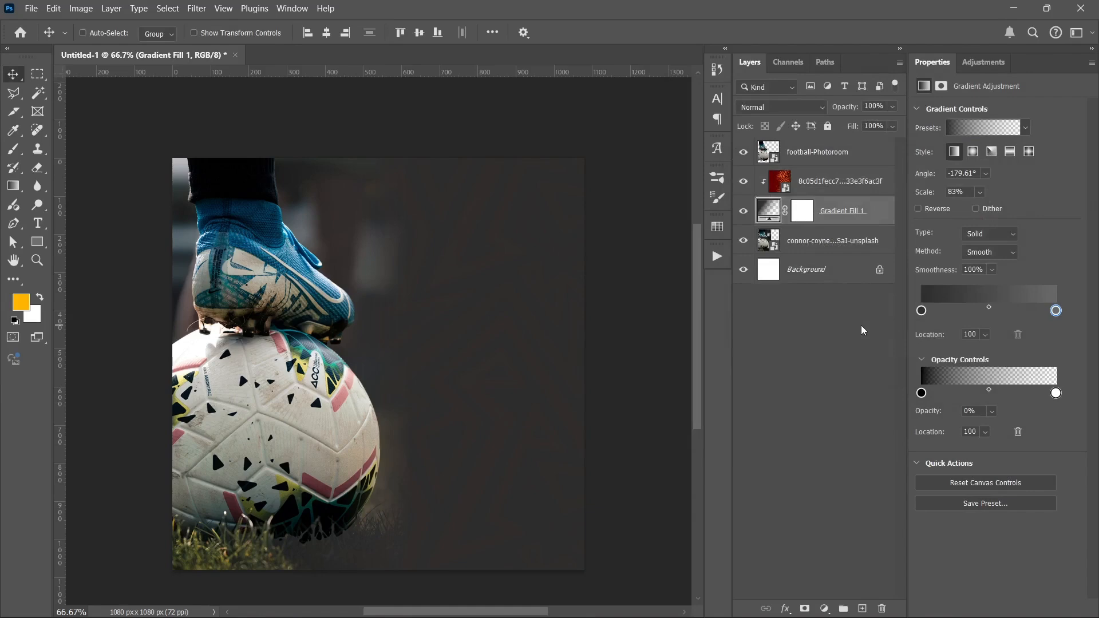
Group the pattern, gradient fill and original football photo layers, leaving the football cut-out layer outside the group
left_click(824, 151)
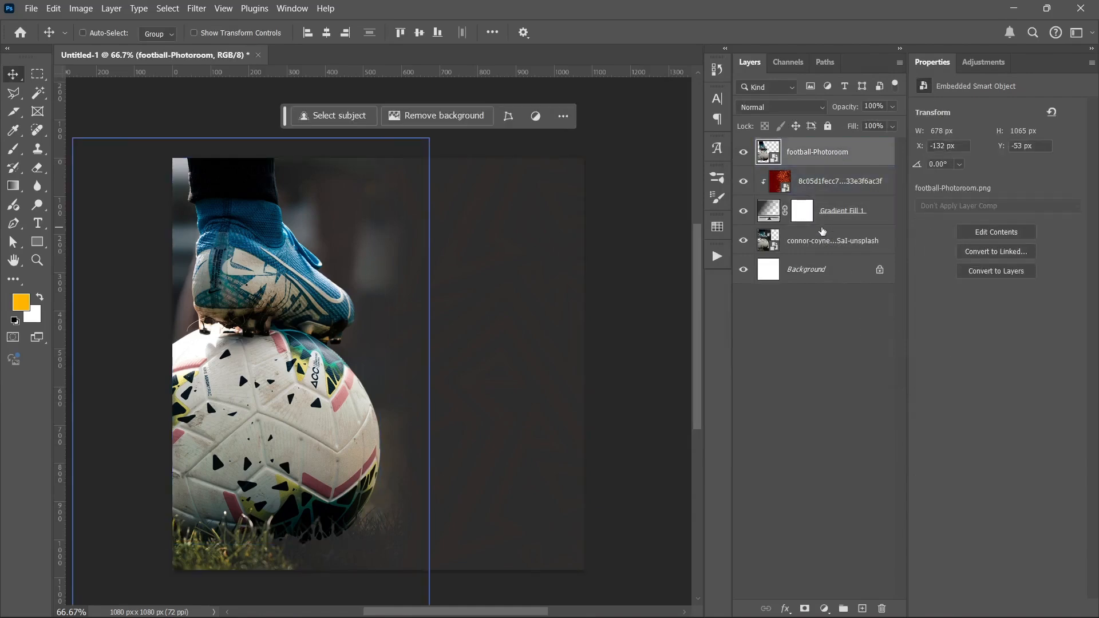
left_click(852, 424)
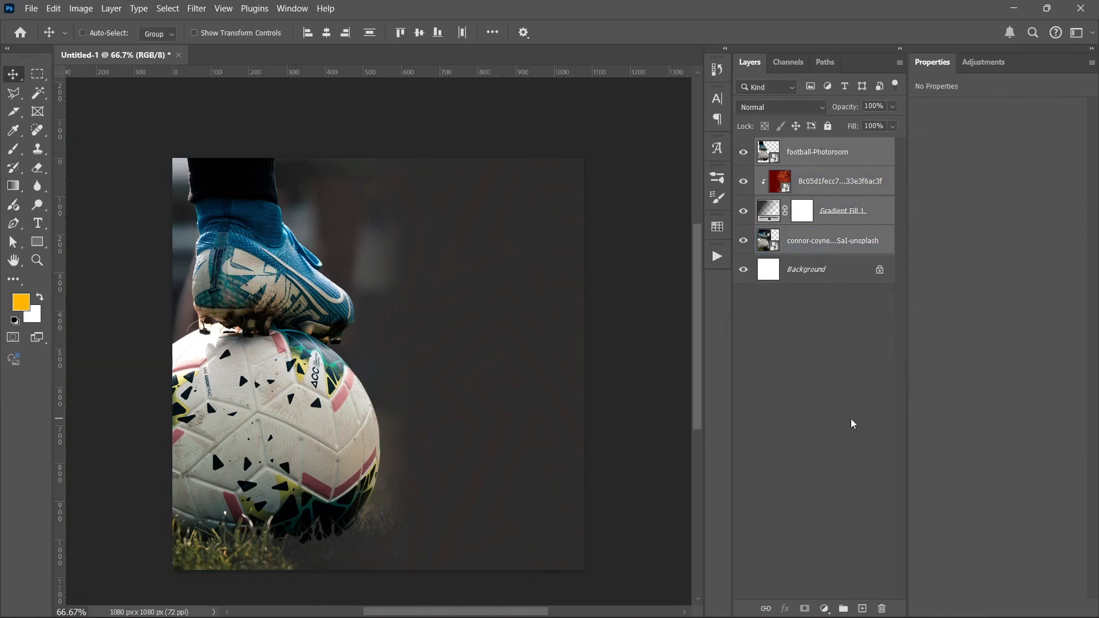
left_click(829, 378)
left_click(827, 188)
left_click(816, 242, "shift")
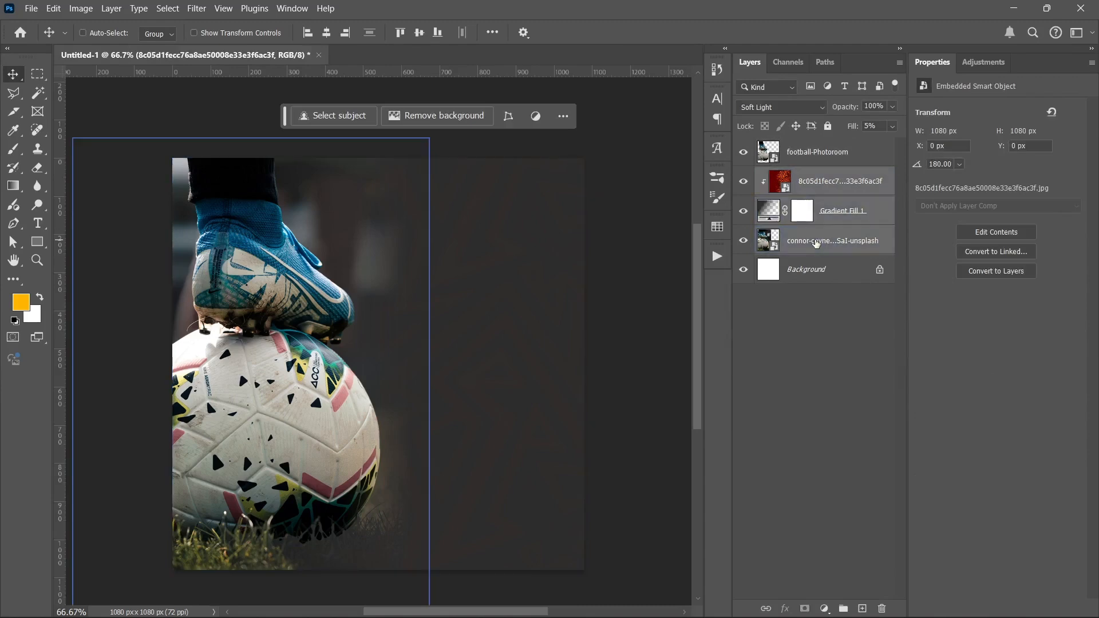
key("ctrl+g")
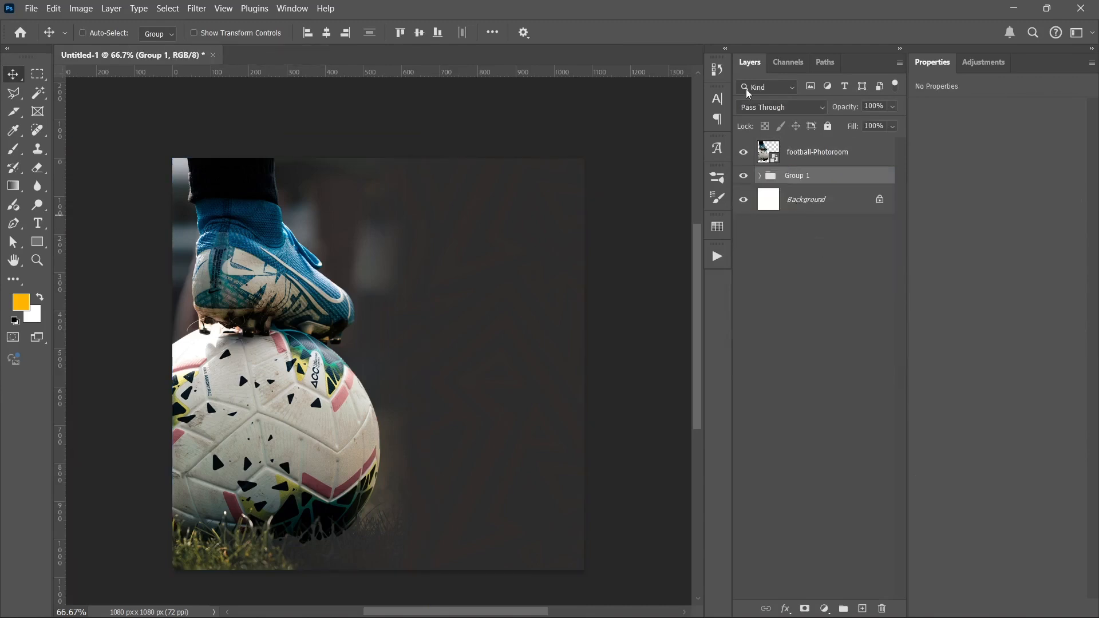
Rename the new layer group as BG
left_click(770, 152)
left_click(794, 175)
double_click(794, 175)
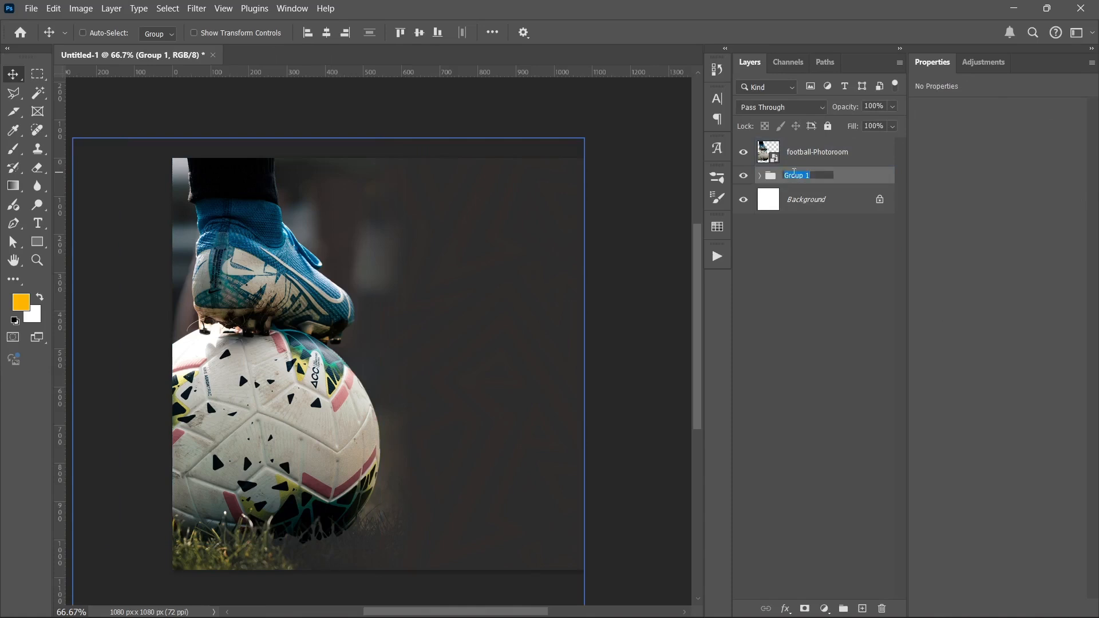
key("Return")
left_click(829, 302)
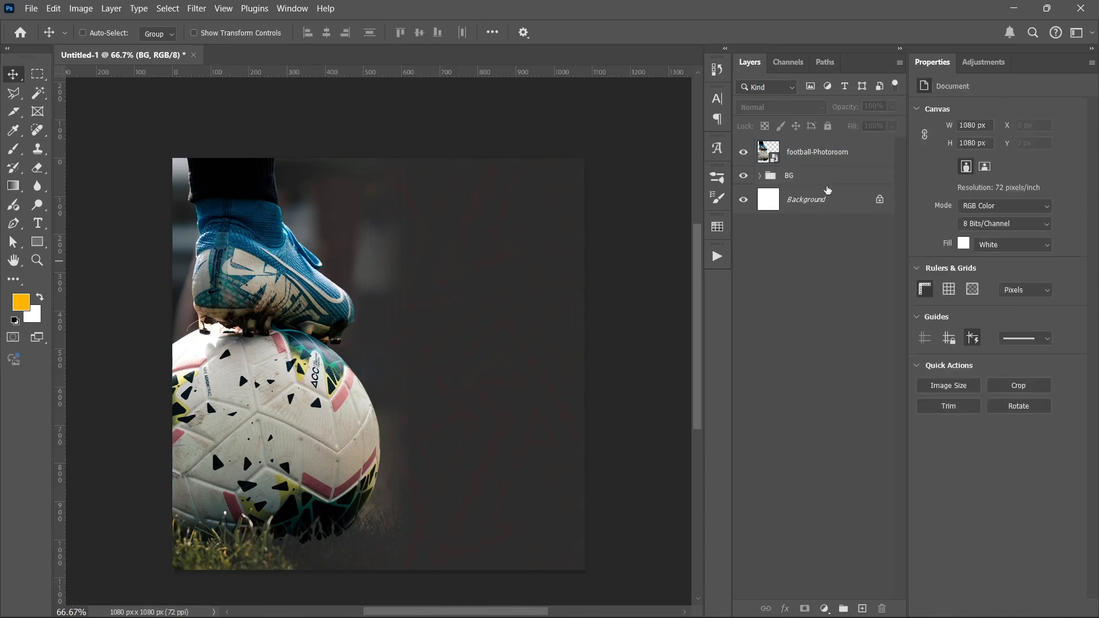
Place the NYSC Logo image above the football cut-out layer, scaled to 5.10% and centred horizontally near the canvas's upper edge
left_click(821, 153)
left_click(472, 601)
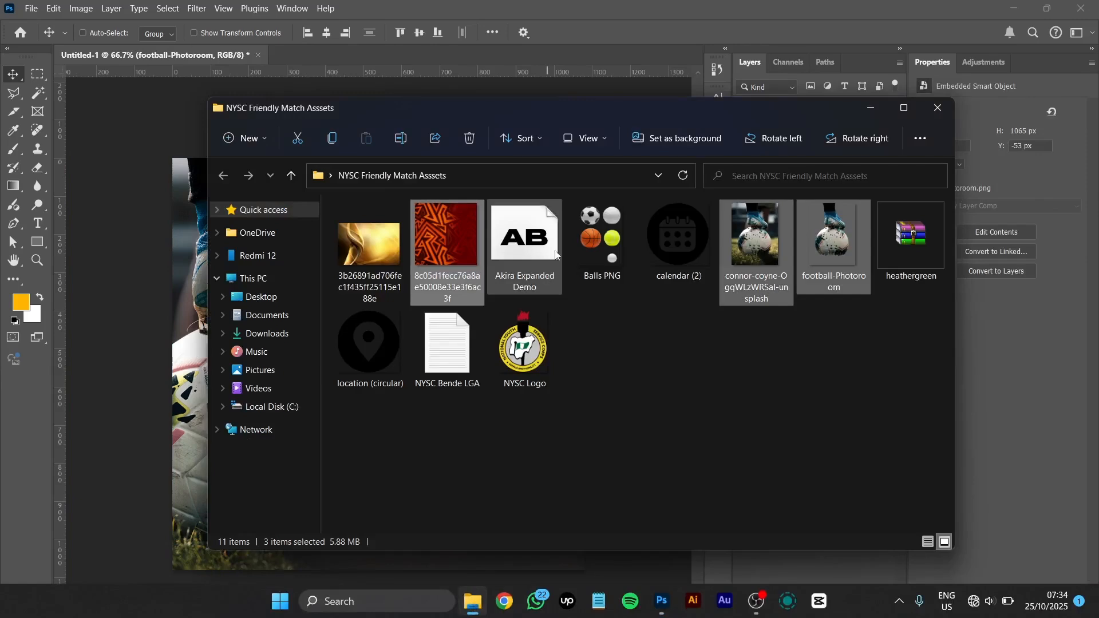
left_click(513, 351)
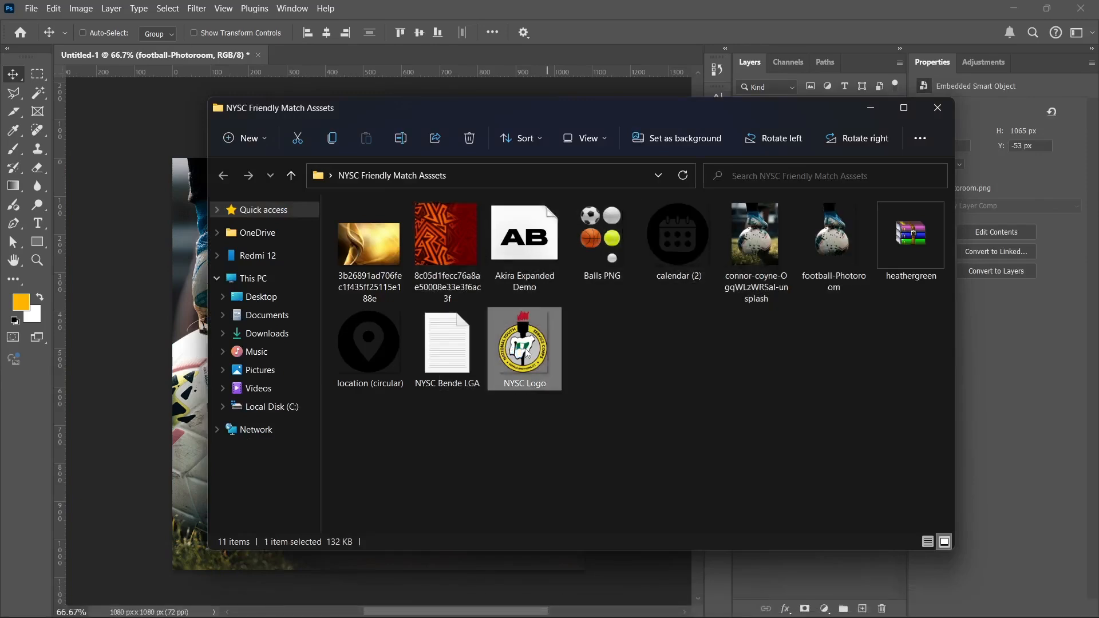
left_click_drag(526, 353, 372, 306)
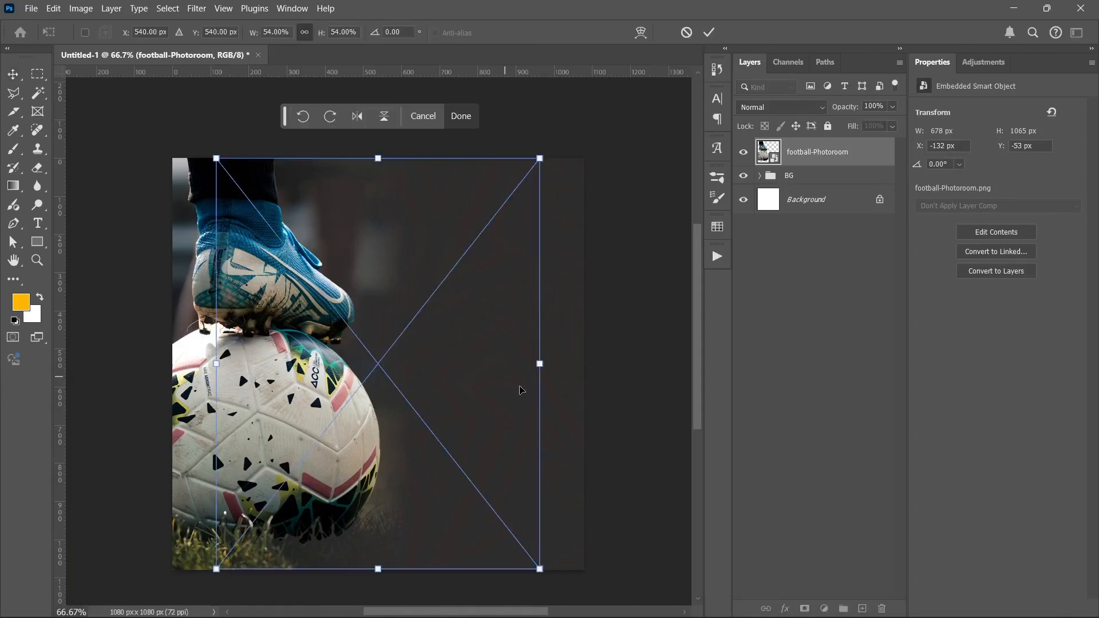
left_click_drag(383, 572, 380, 225)
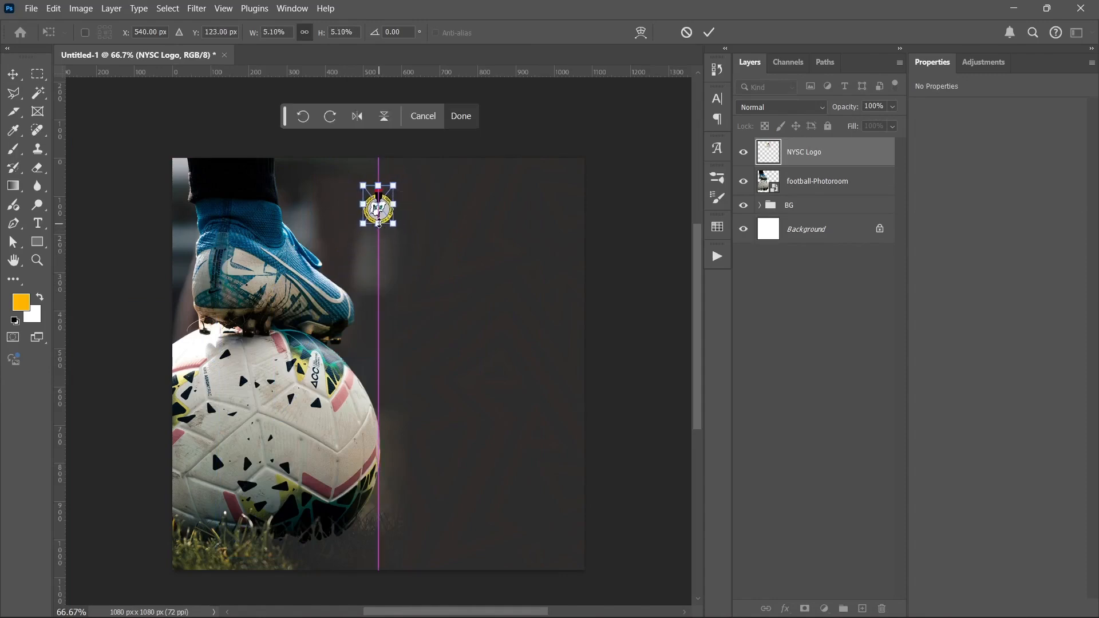
key("Return")
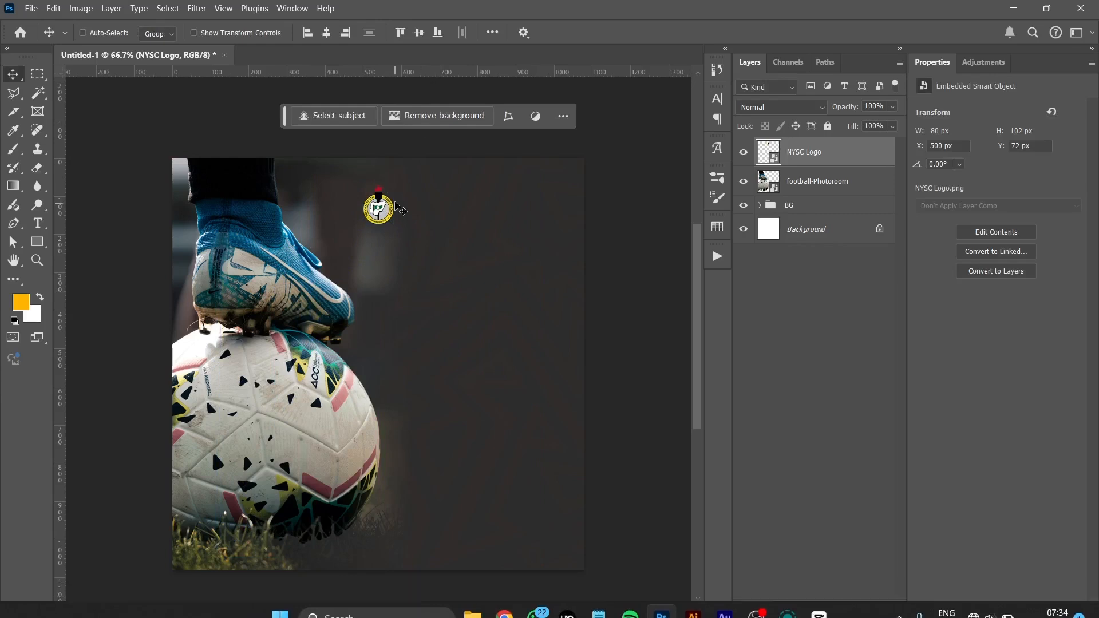
Shrink the placed NYSC logo to 4.27% and commit the transformation
key("ctrl+t")
mouse_move(376, 229)
left_mouse_down()
mouse_move(374, 217)
mouse_move(377, 225)
left_mouse_up()
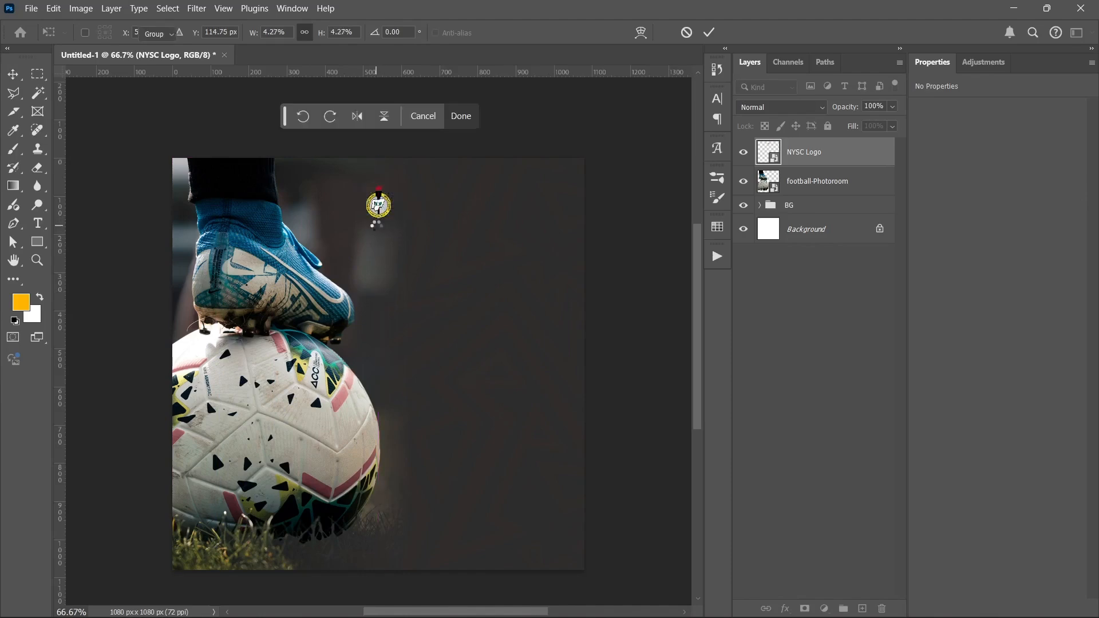
key("Return")
Add a two-line text layer over the football reading "NYSC BENDE LGA" and "PRESENTS"
left_click(38, 223)
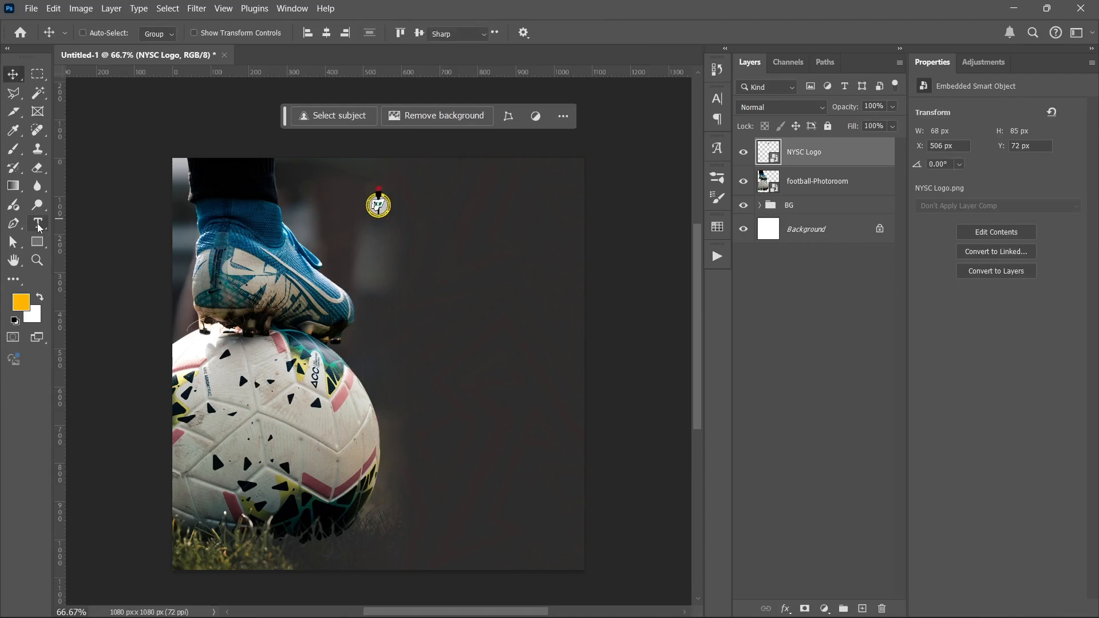
mouse_move(658, 599)
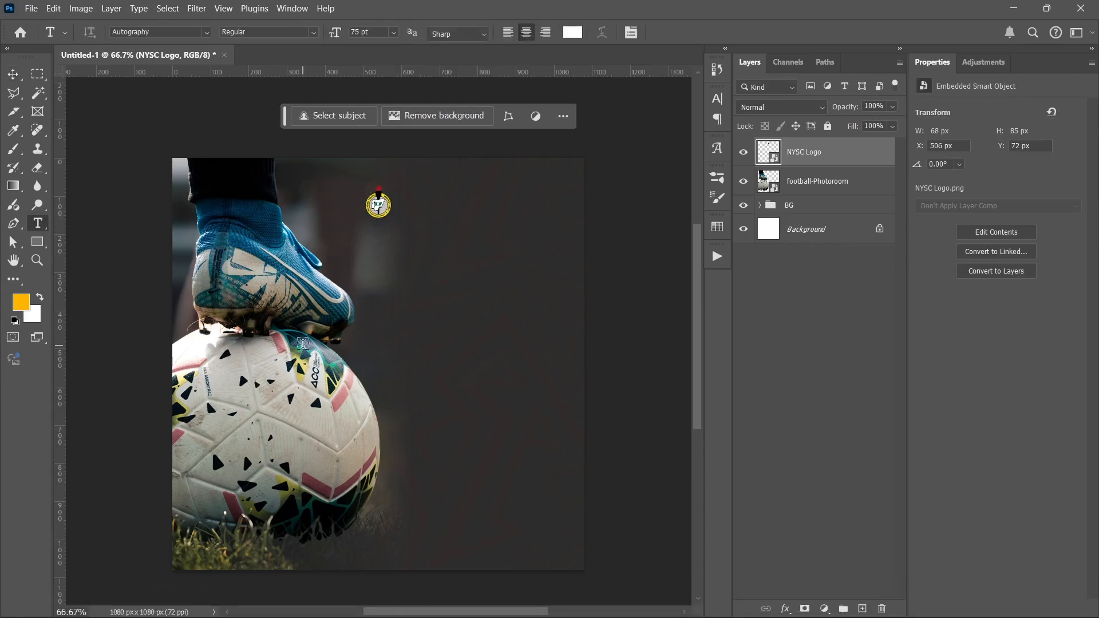
left_click(303, 343)
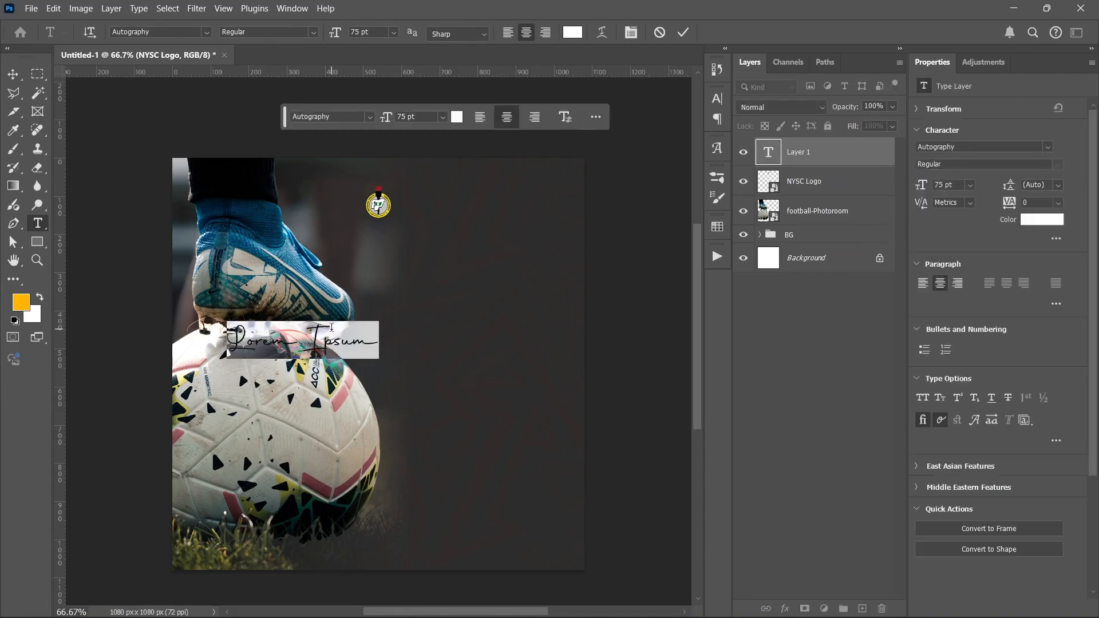
type("NYSC B")
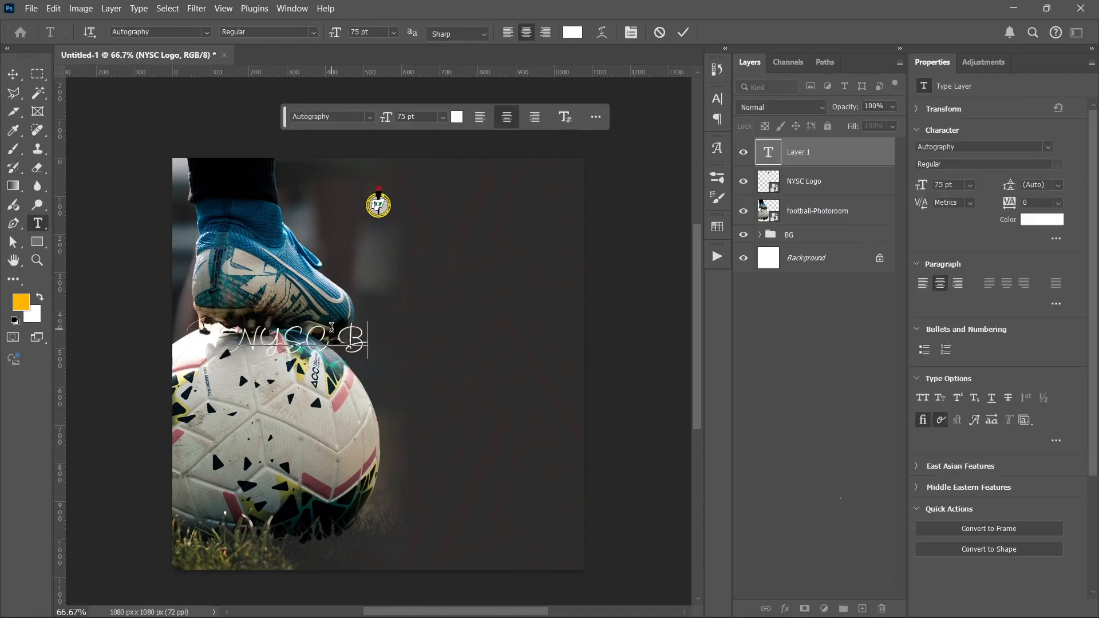
type("ENDE")
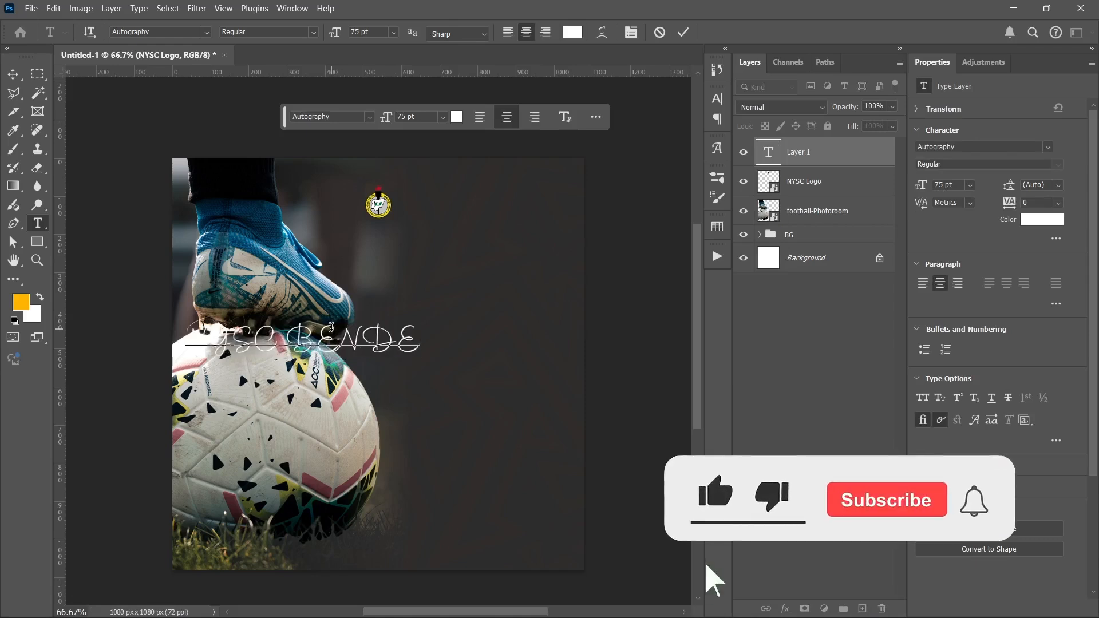
type(" LGA")
key("Return")
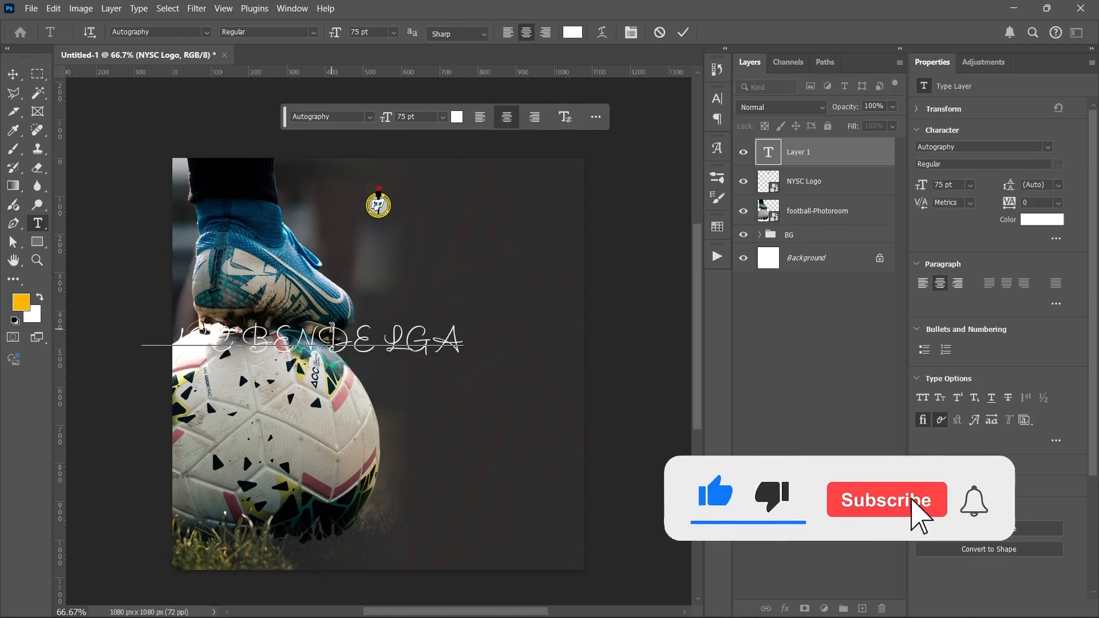
type("PRESENTS")
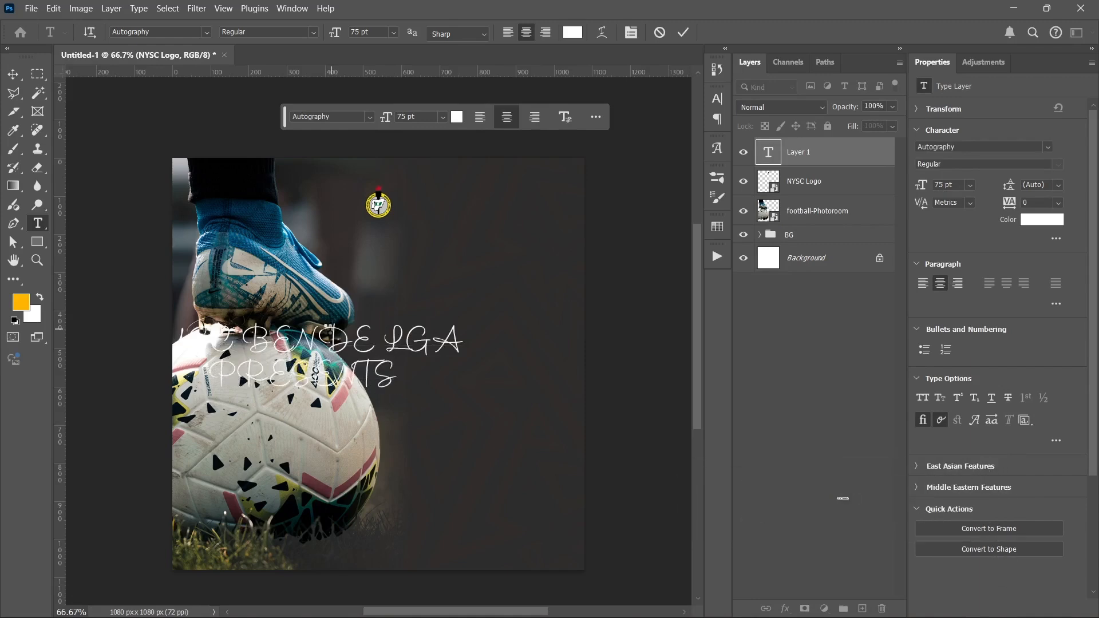
key("ctrl+Return")
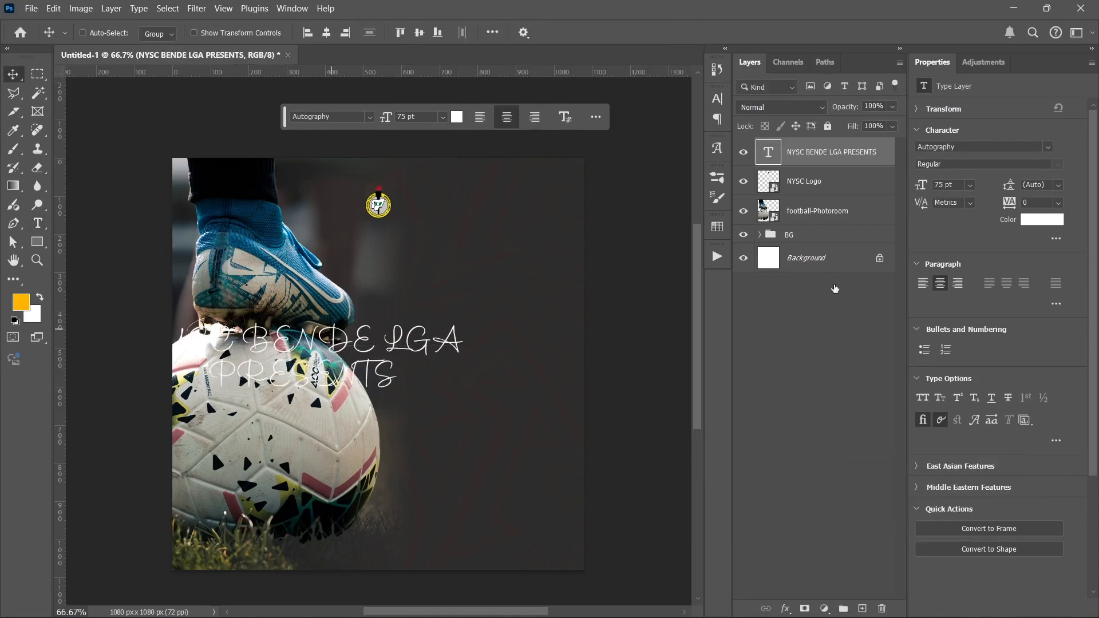
Left-align the NYSC BENDE LGA PRESENTS text and set its font to Akira Expanded Super Bold
left_click(923, 283)
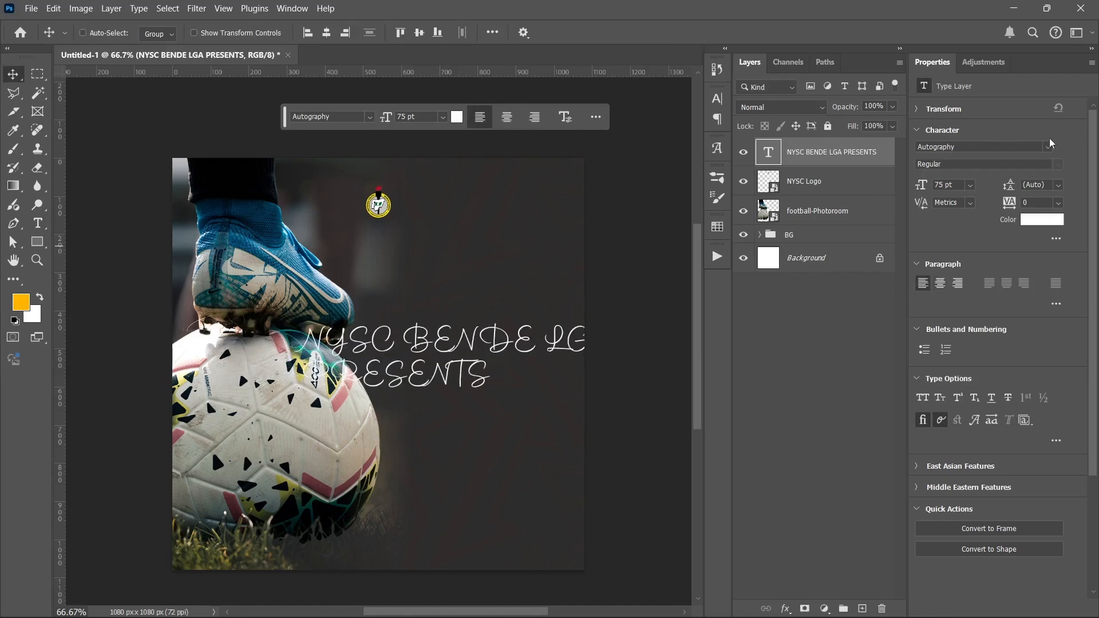
left_click(1050, 144)
type("AK")
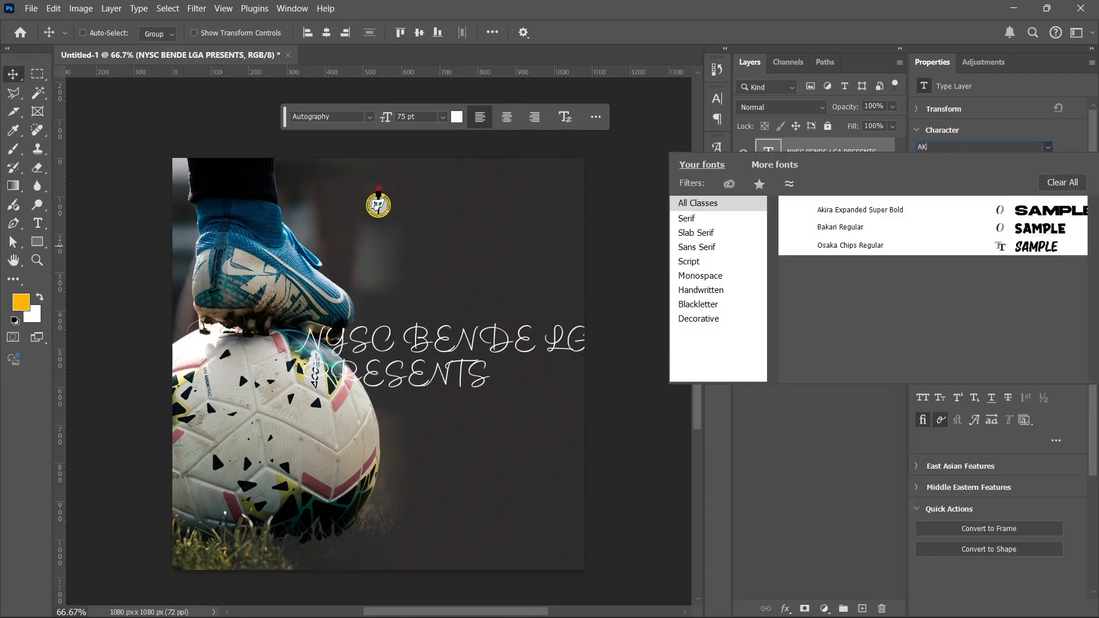
type("IRA")
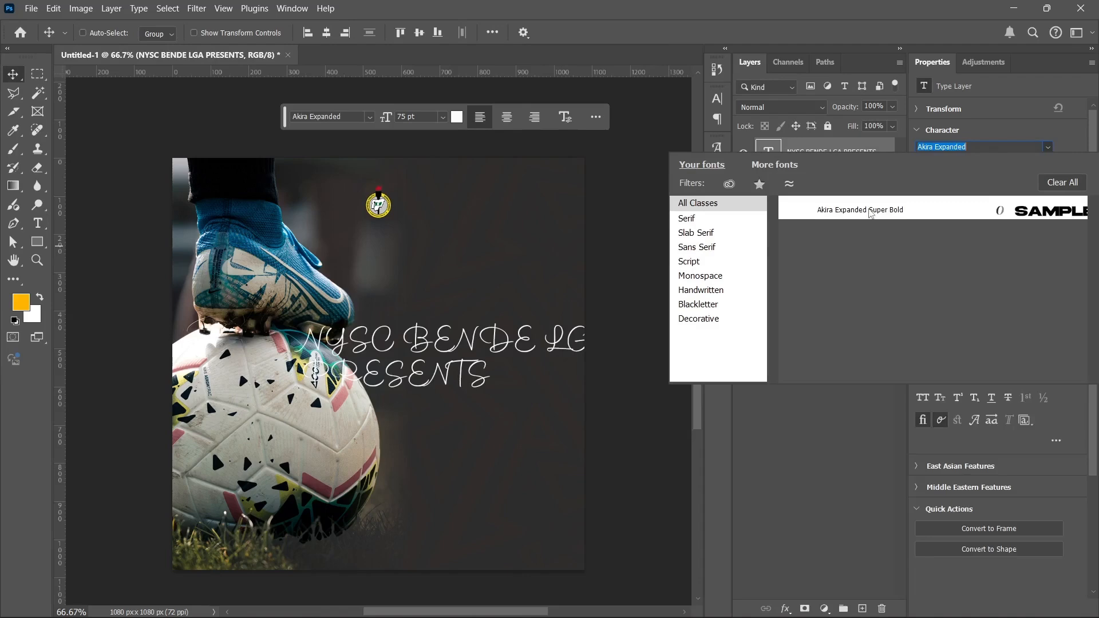
left_click(864, 210)
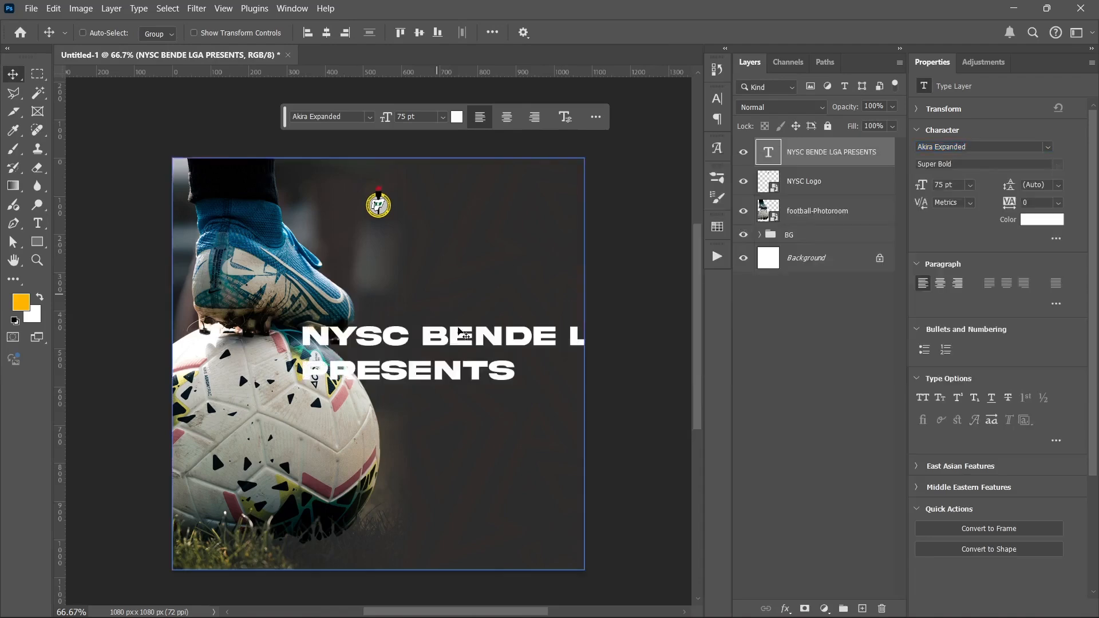
mouse_move(577, 610)
left_click(472, 601)
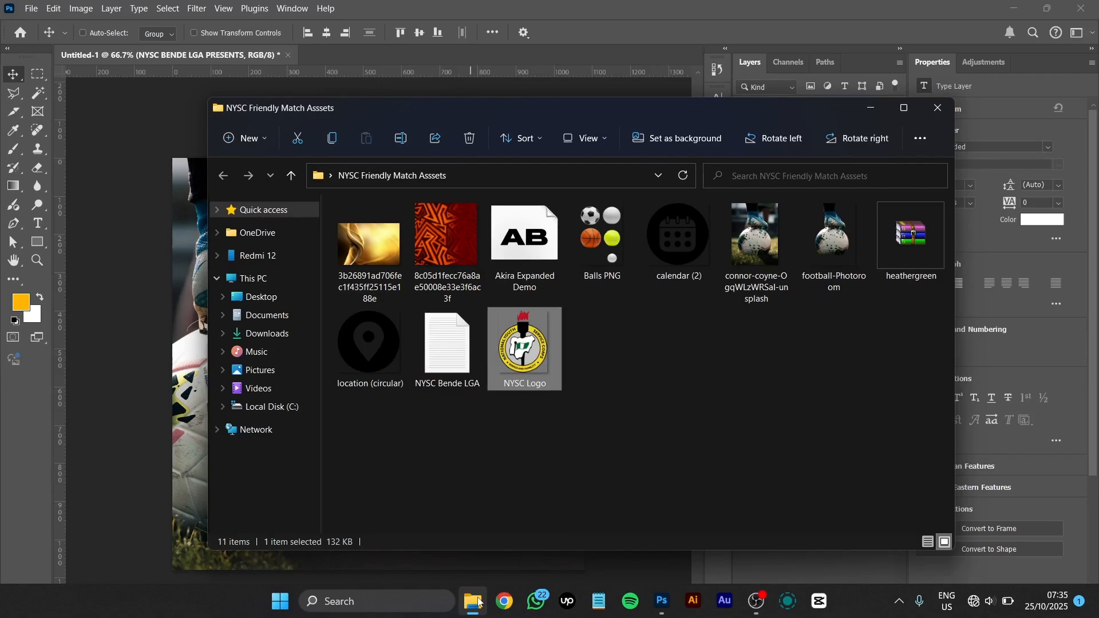
left_click(479, 602)
left_click(479, 602)
left_click(478, 602)
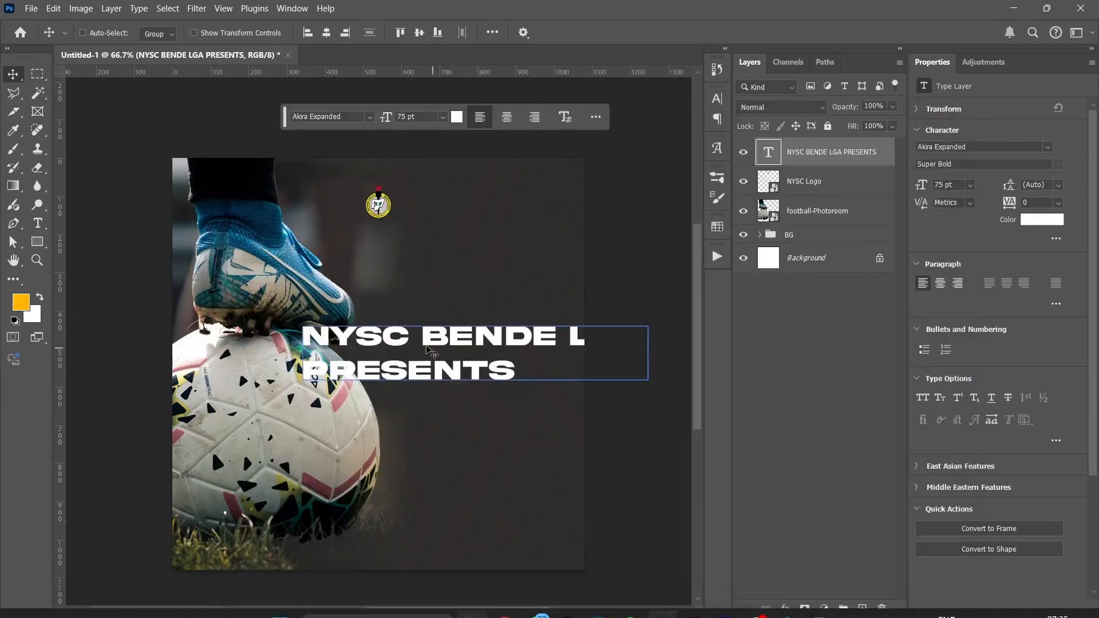
Scale the NYSC BENDE LGA PRESENTS text to 42.21% and place it just right of the NYSC logo, vertically aligned with it
key("ctrl+t")
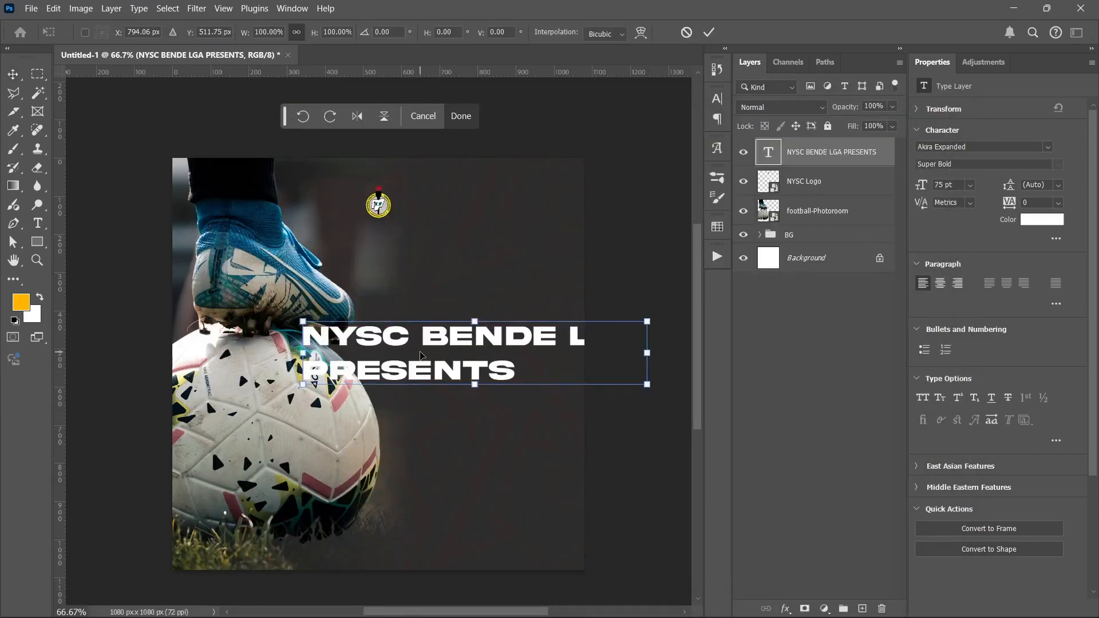
left_click_drag(650, 387, 463, 359)
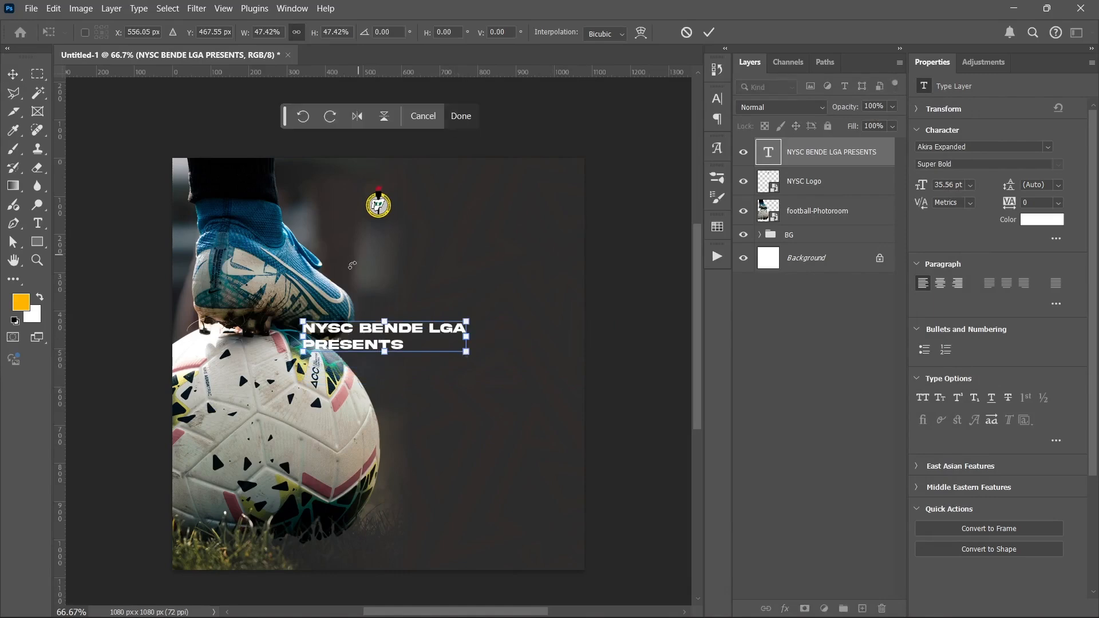
left_click_drag(378, 341, 361, 192)
scroll(435, 202, "up", 3)
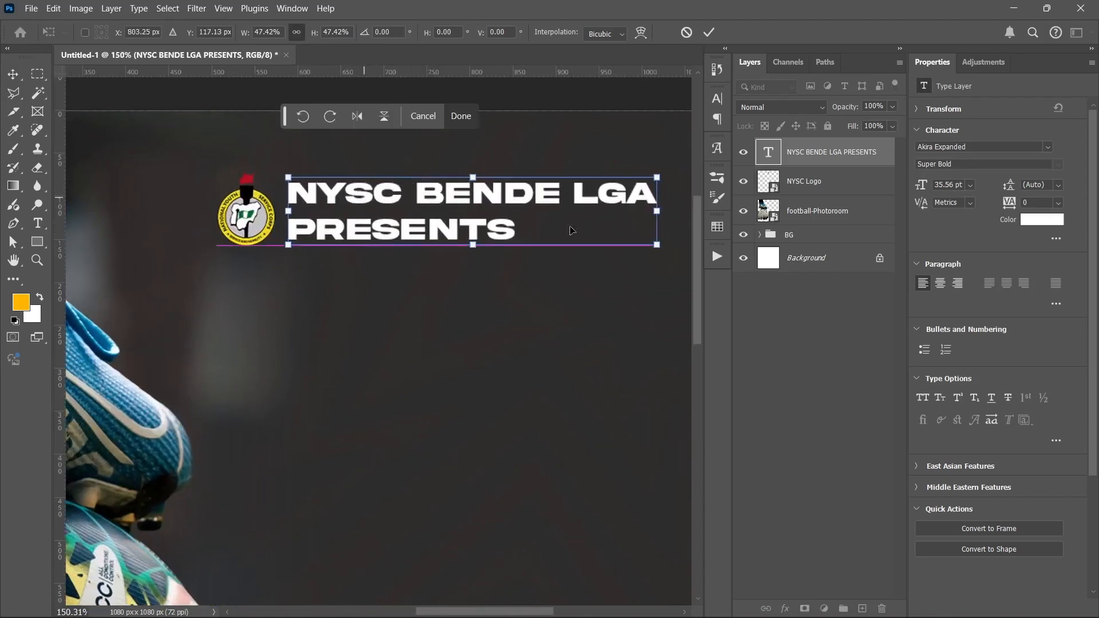
left_click_drag(657, 244, 618, 238)
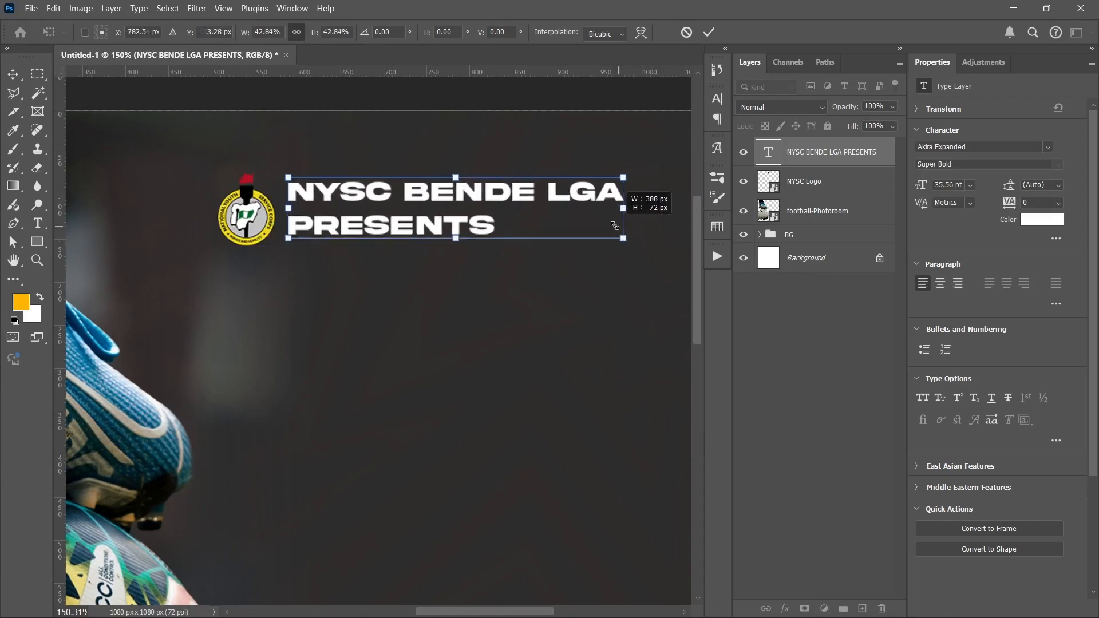
left_click_drag(476, 200, 468, 204)
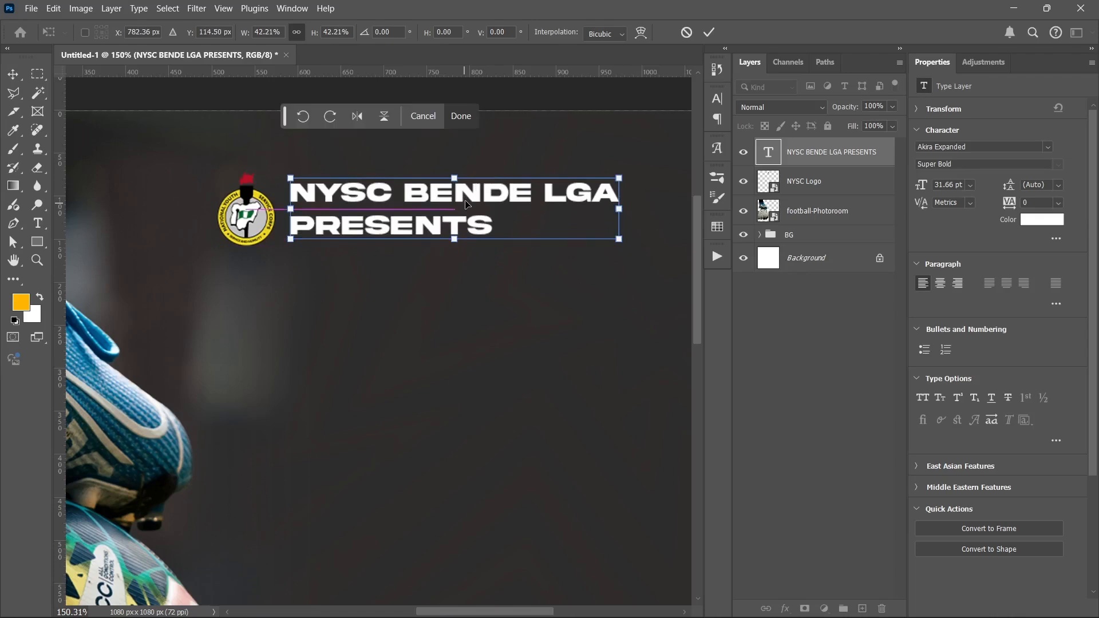
key("Return")
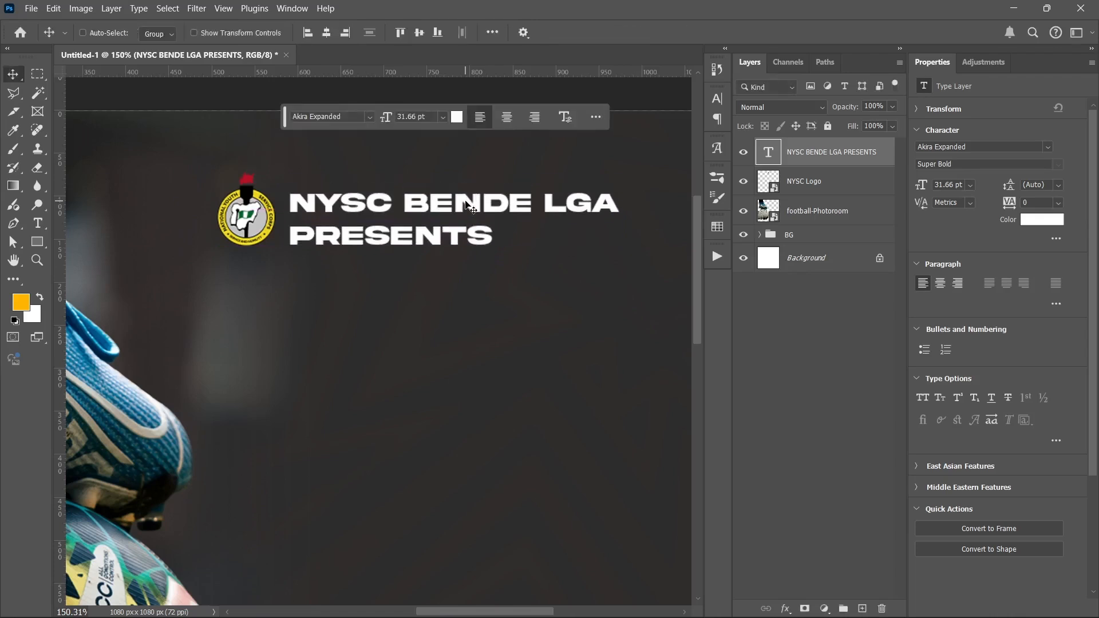
Recolour the word PRESENTS in the header text to yellow ffd200 and commit the text edit
scroll(454, 188, "down", 5)
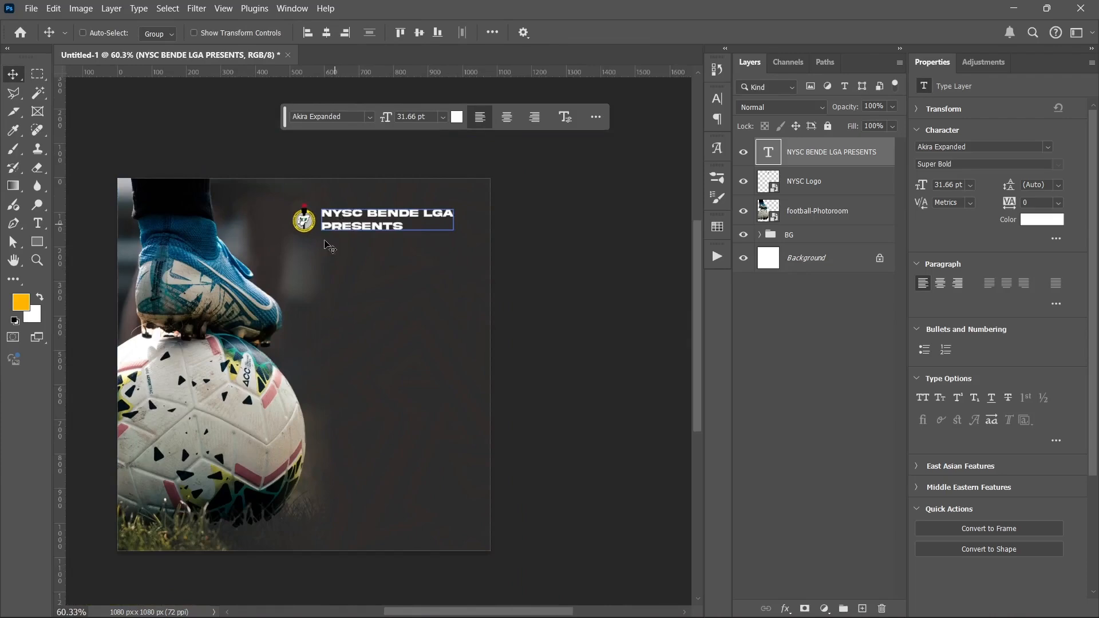
double_click(346, 223)
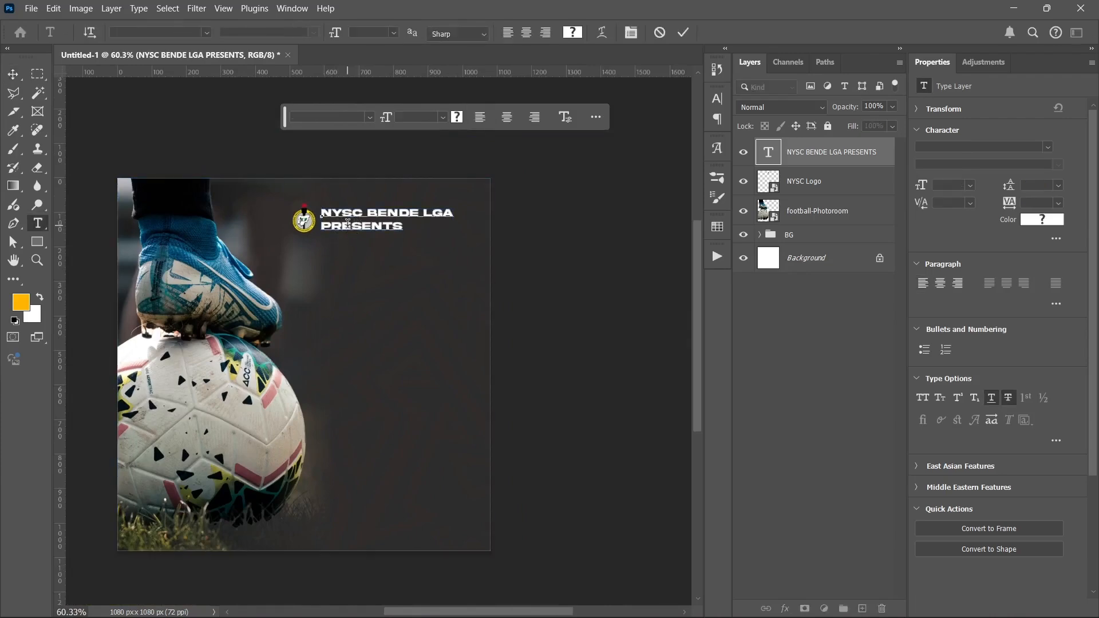
double_click(347, 223)
left_click(1039, 220)
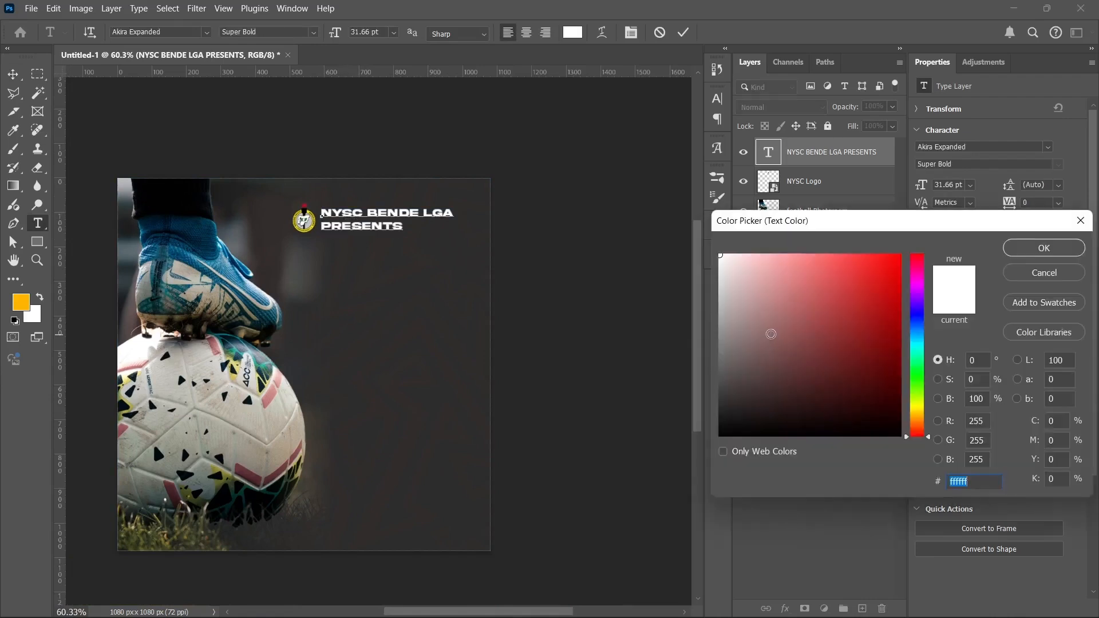
mouse_move(885, 367)
left_mouse_down()
mouse_move(857, 348)
mouse_move(901, 254)
left_mouse_up()
left_click(917, 408)
left_click(838, 363)
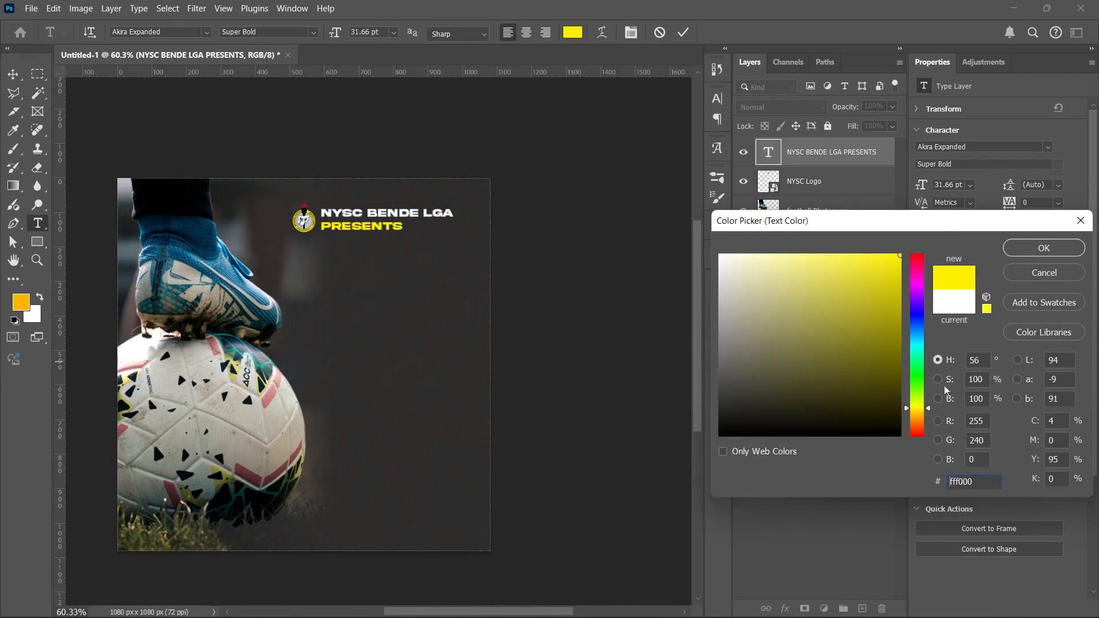
left_click_drag(929, 408, 928, 411)
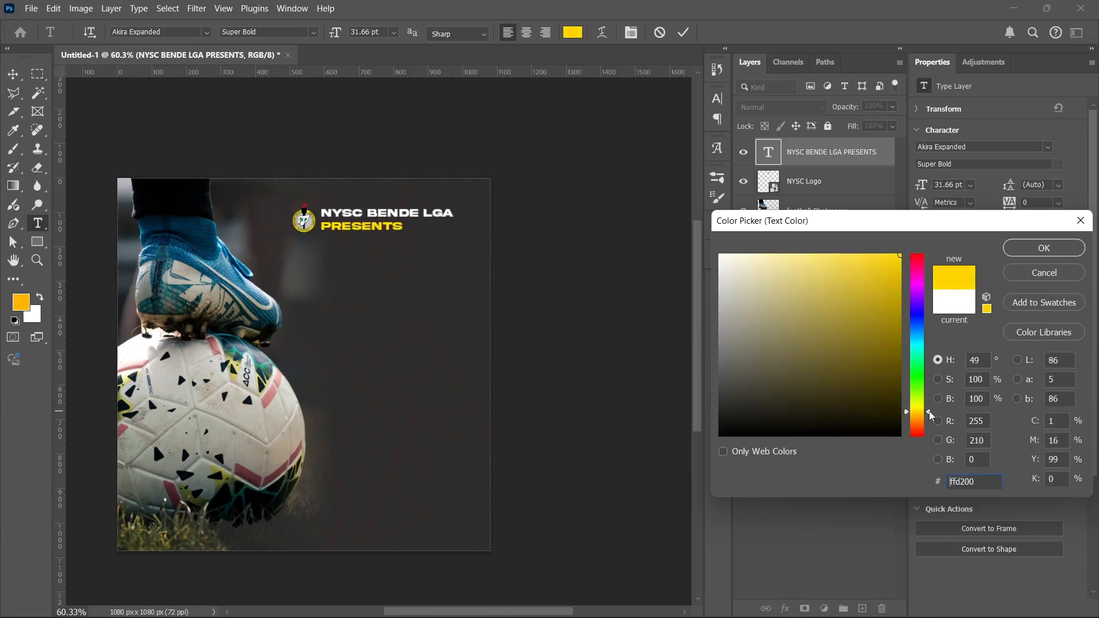
left_click(1042, 248)
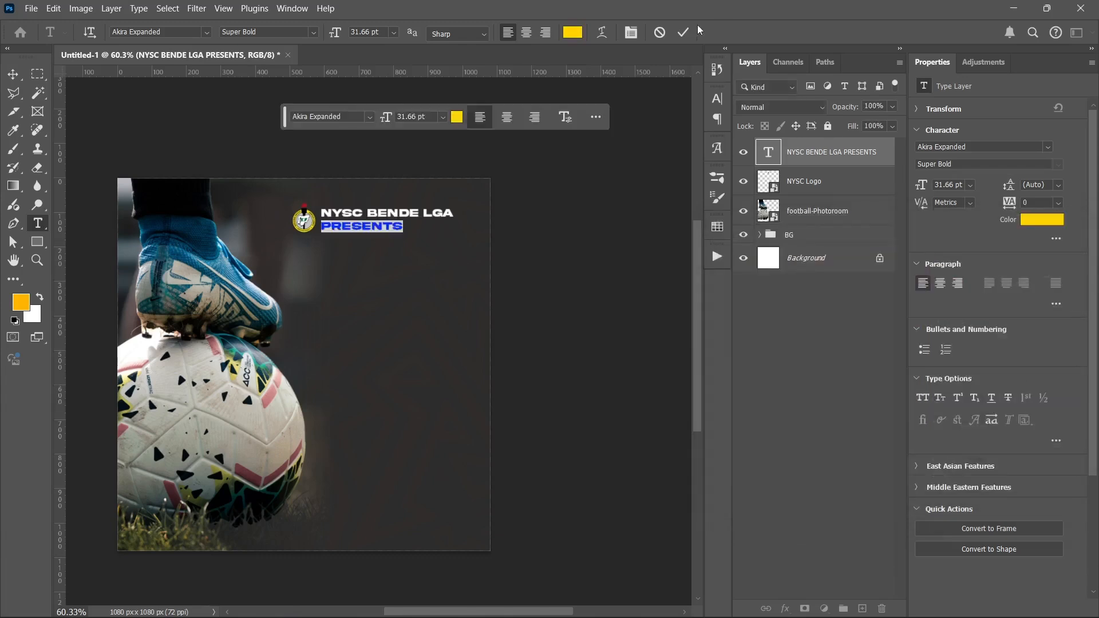
key("v")
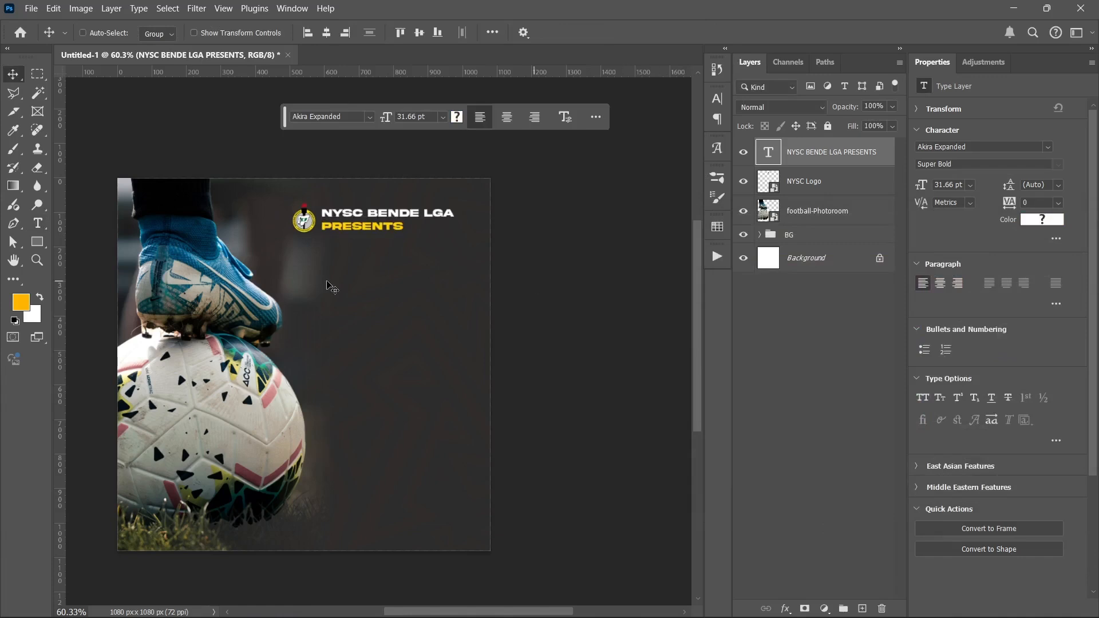
Add a two-line text layer reading "NYSC" and "FRIENDLY" in the empty area right of the football boot
left_click(38, 222)
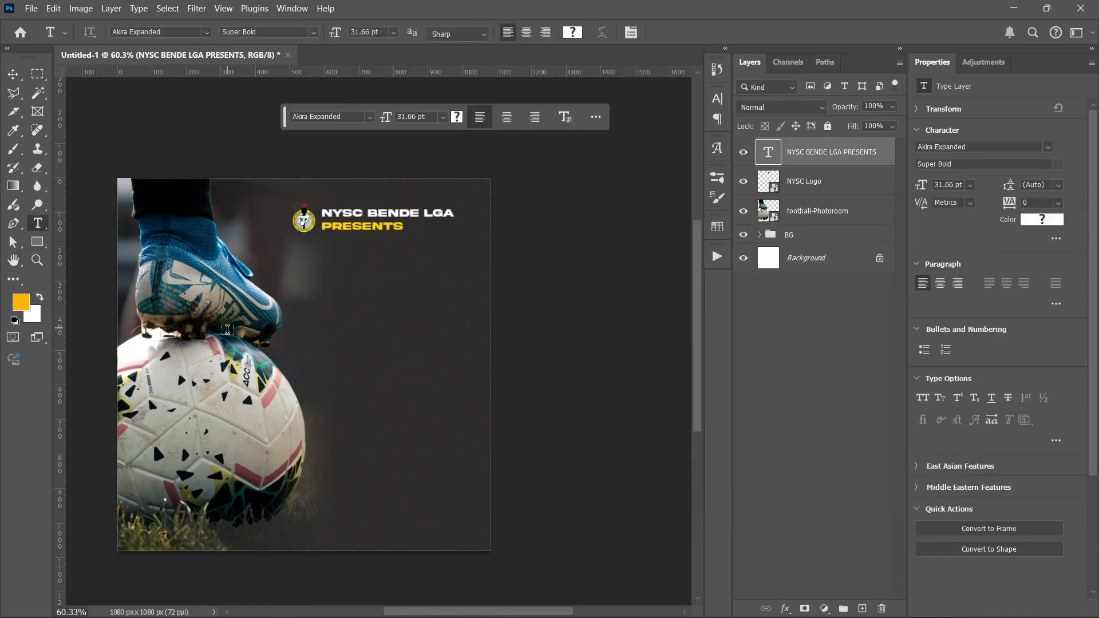
left_click(313, 306)
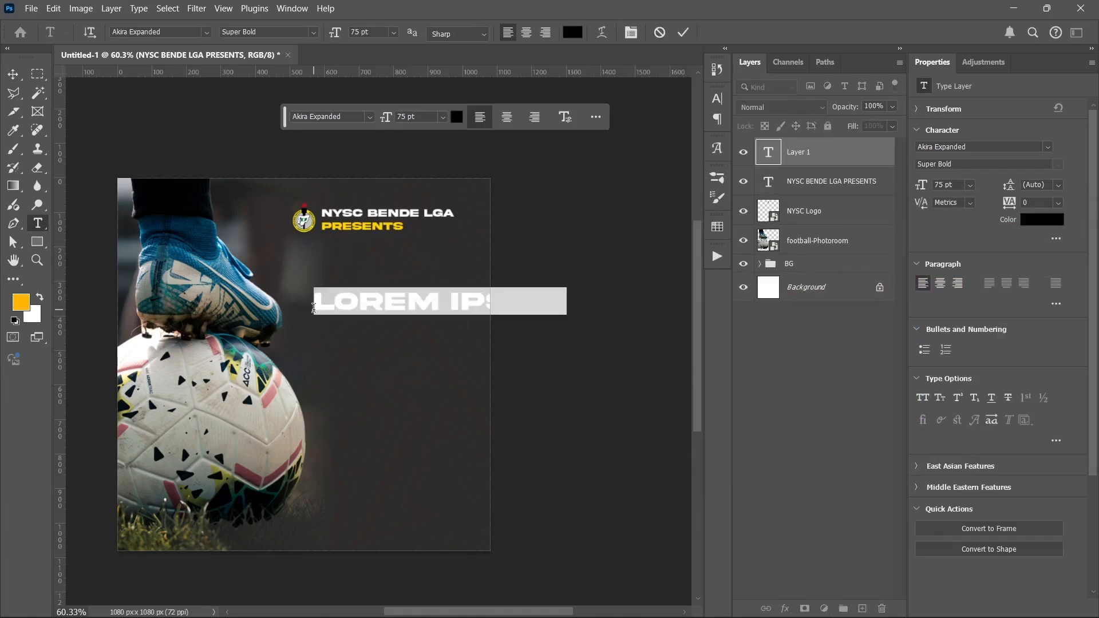
type("NYSC")
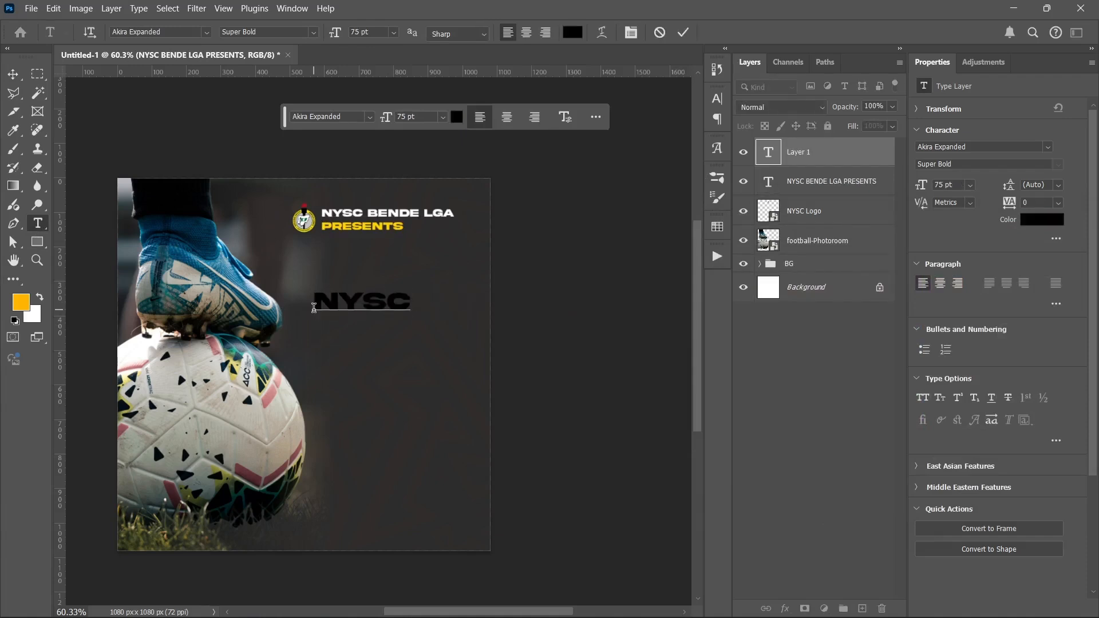
key("Return")
type("FRIENDLY")
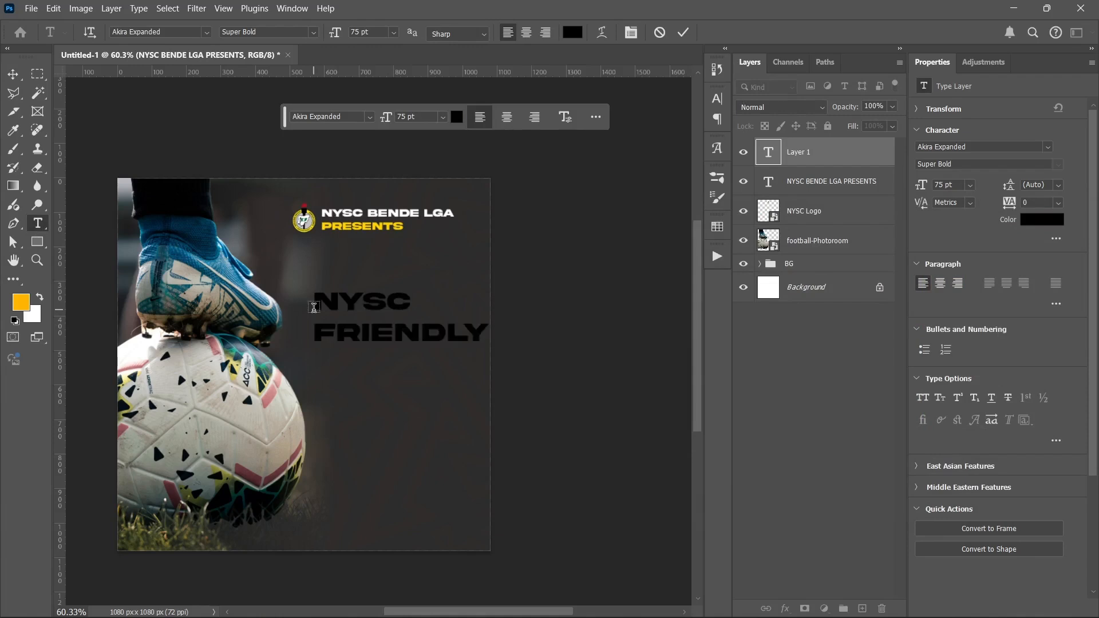
left_click(262, 236)
Set the NYSC FRIENDLY text colour to white ffffff
left_click(1043, 224)
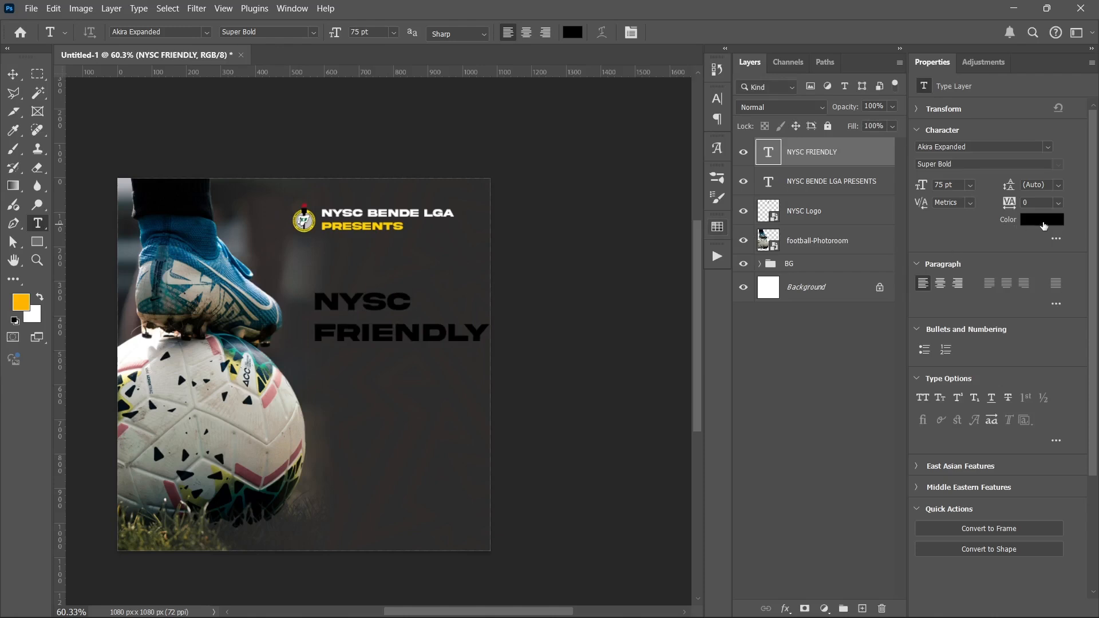
left_click_drag(748, 310, 634, 182)
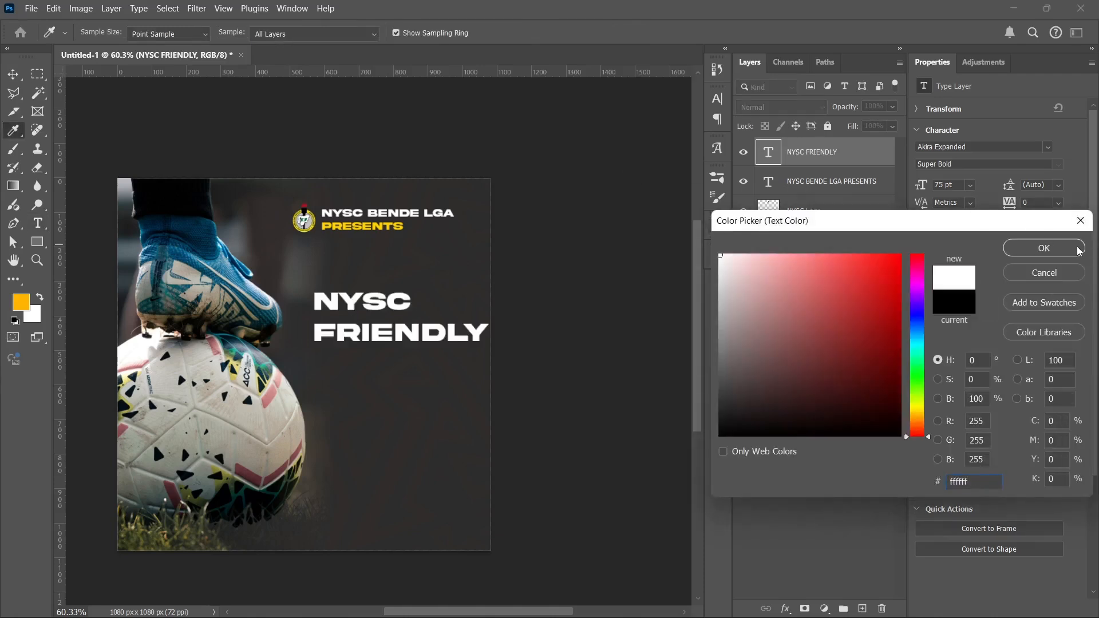
left_click(1078, 251)
Shift the NYSC FRIENDLY text left towards the boot and set its leading to 73 pt
left_click_drag(346, 311, 319, 347)
key("ctrl+Return")
key("v")
left_click_drag(1009, 185, 1000, 184)
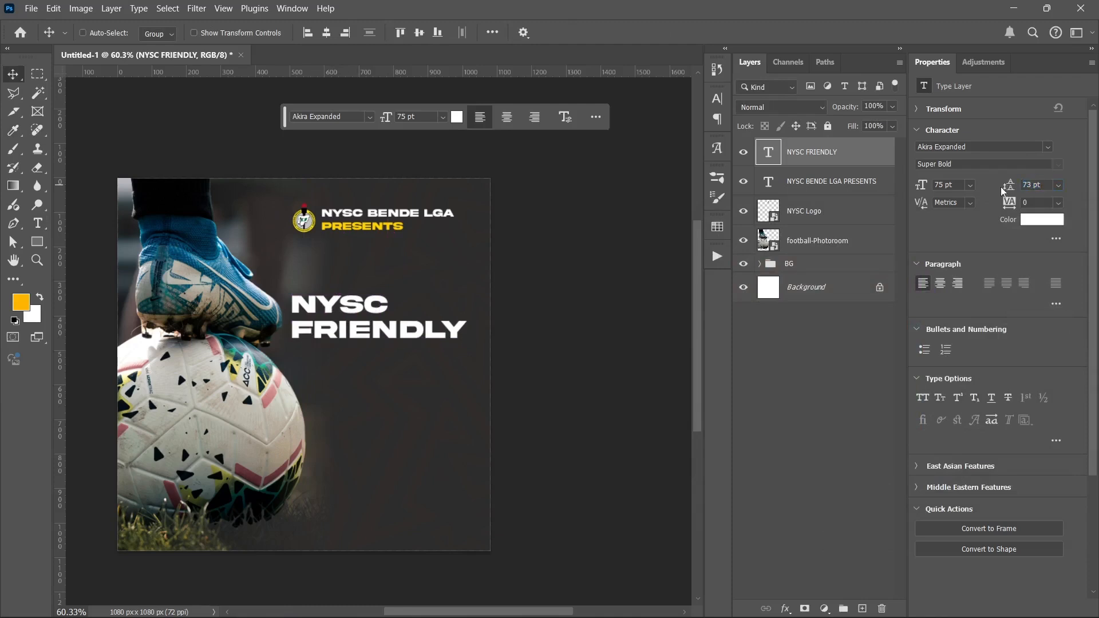
Duplicate the NYSC FRIENDLY text just below itself and replace the copy's wording with "MATCH"
left_click_drag(352, 331, 345, 396)
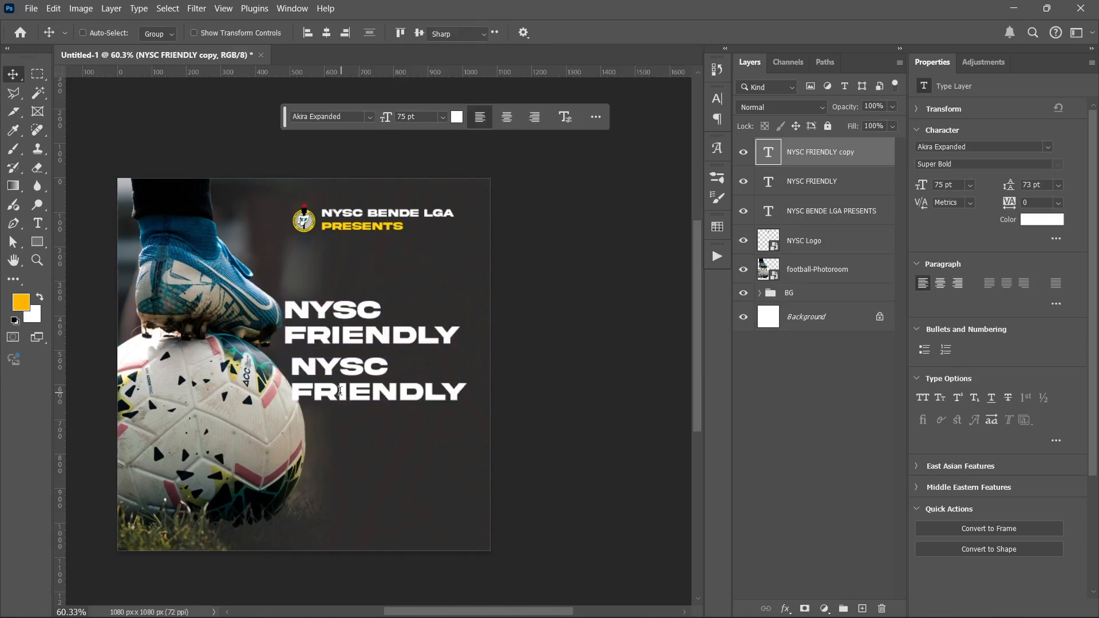
double_click(344, 395)
key("ctrl+a")
type("MATCH")
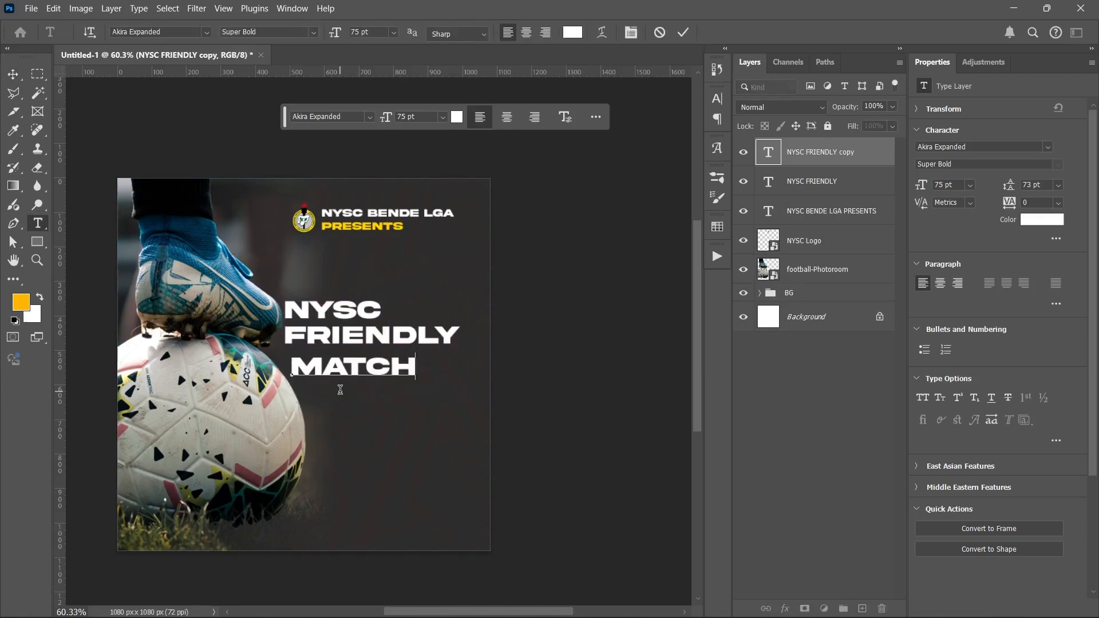
key("ctrl+Return")
key("v")
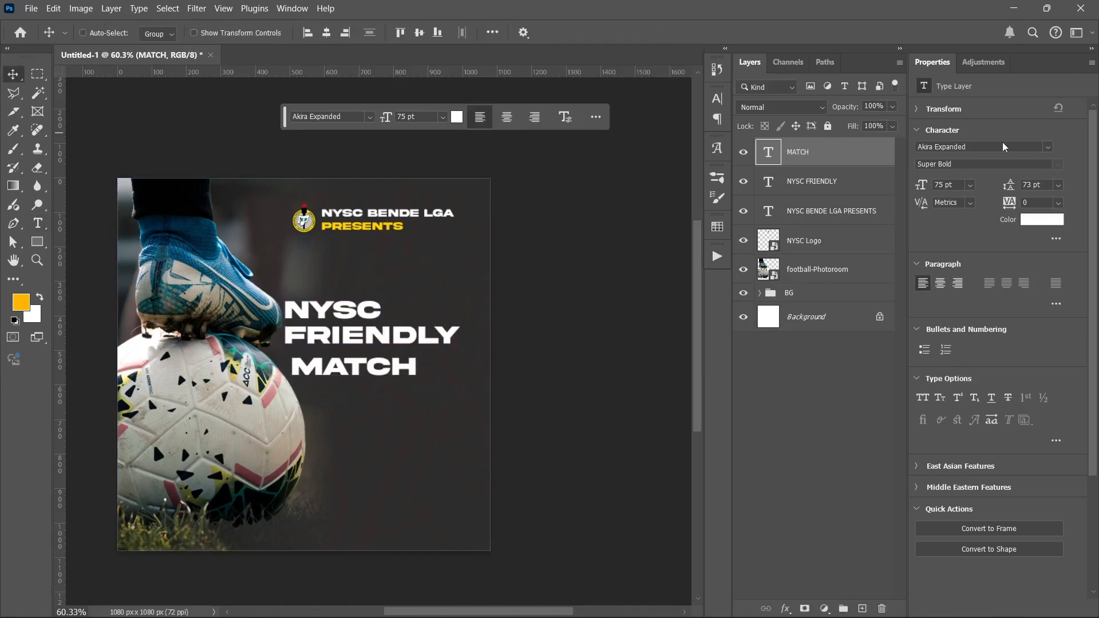
Change the MATCH text's font to Heathergreen Regular
left_click(1053, 148)
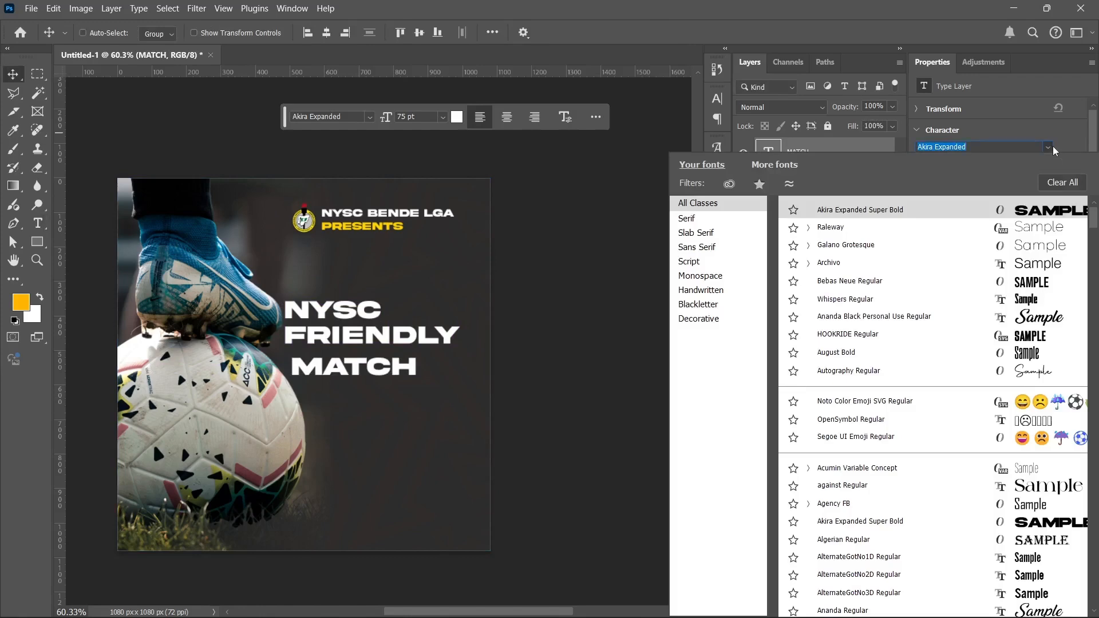
type("HEA")
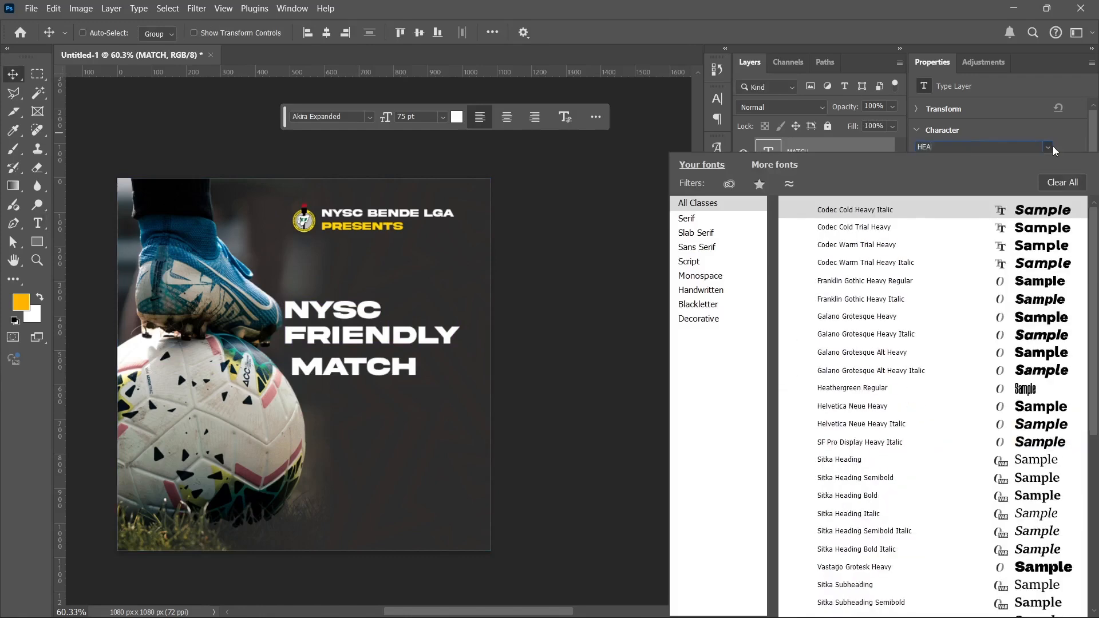
type("TH")
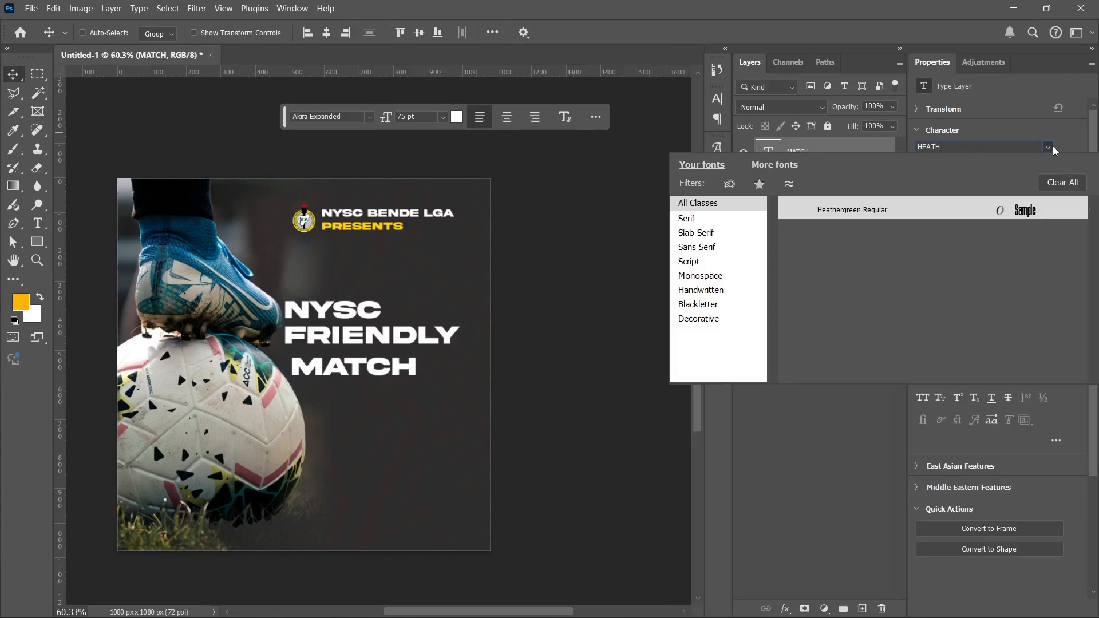
left_click(840, 211)
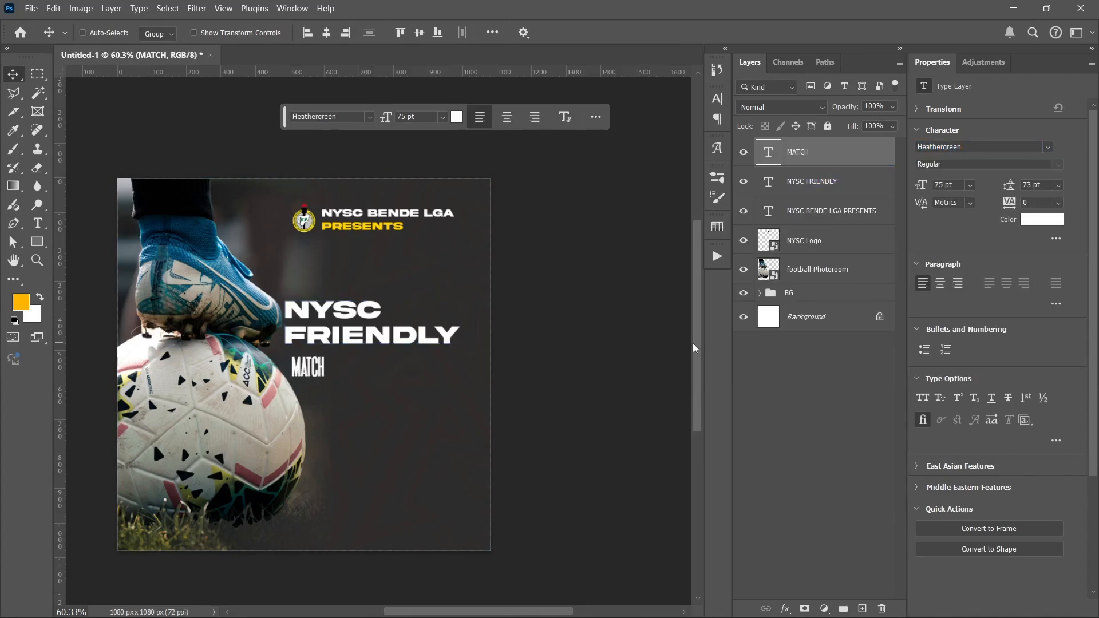
Enlarge the MATCH text to 539.65% and place it directly beneath FRIENDLY, spanning the same width
key("ctrl+t")
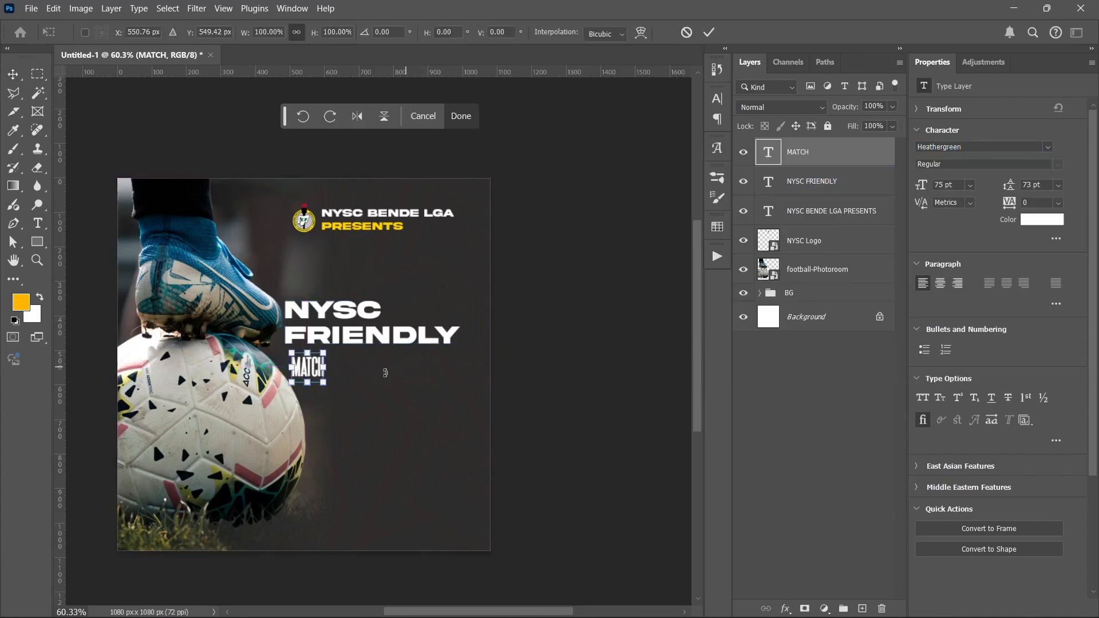
left_click_drag(331, 386, 452, 509)
left_click_drag(401, 442, 401, 432)
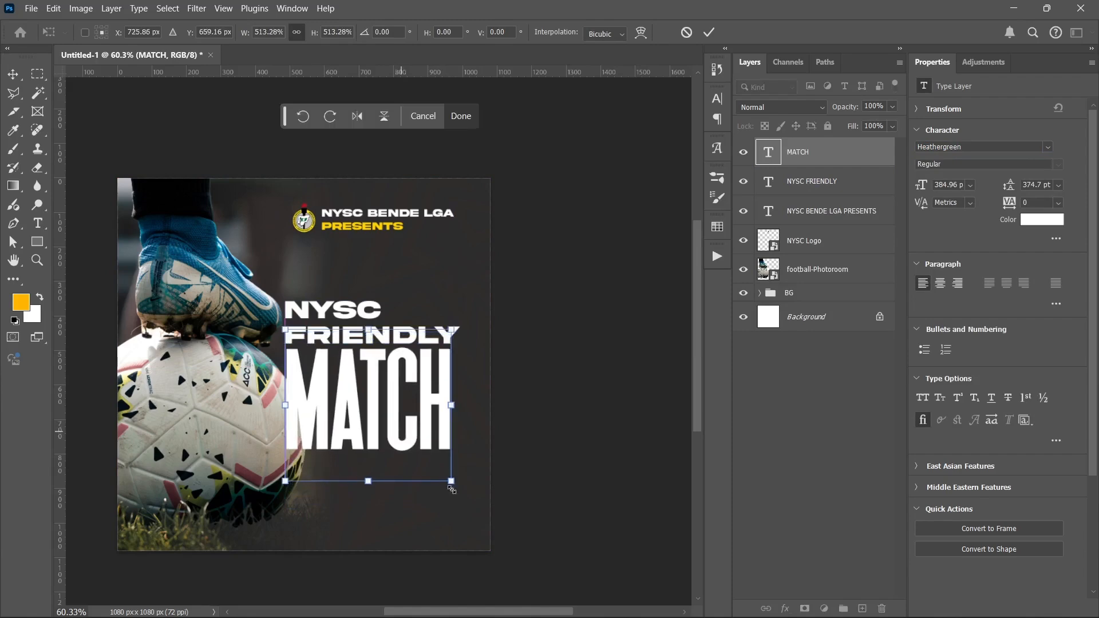
left_click_drag(454, 490, 460, 496)
key("Return")
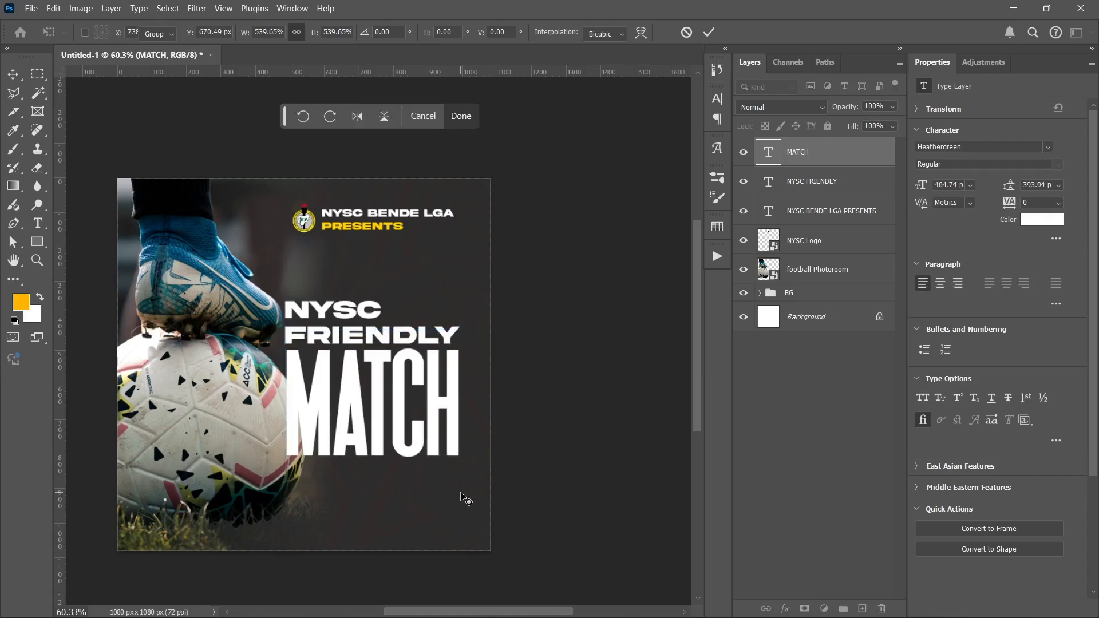
Move the MATCH layer beneath the football-Photoroom layer and nudge the text slightly downwards to leave a gap under FRIENDLY
left_click_drag(819, 154, 818, 280)
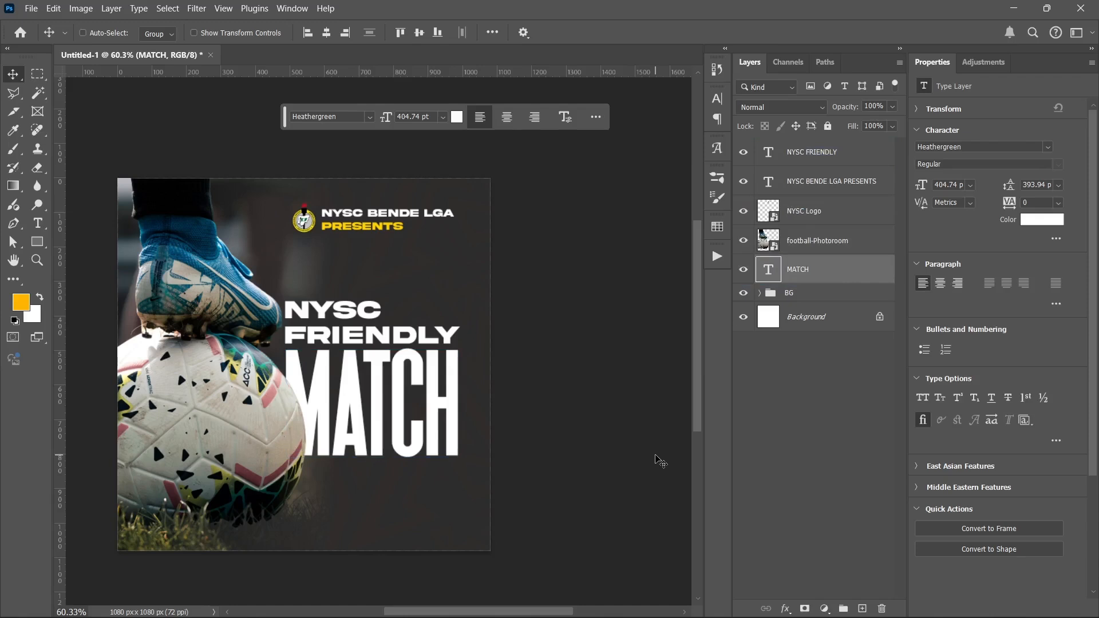
key("shift+Down")
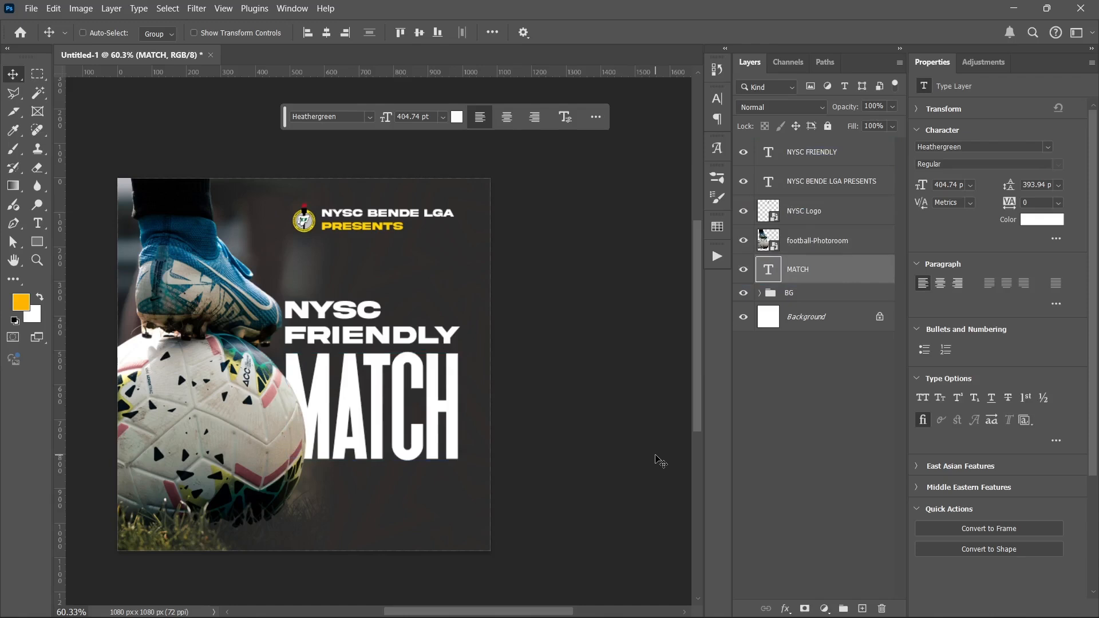
key("Up")
key("Up")
key("Up")
key("Up")
key("Up")
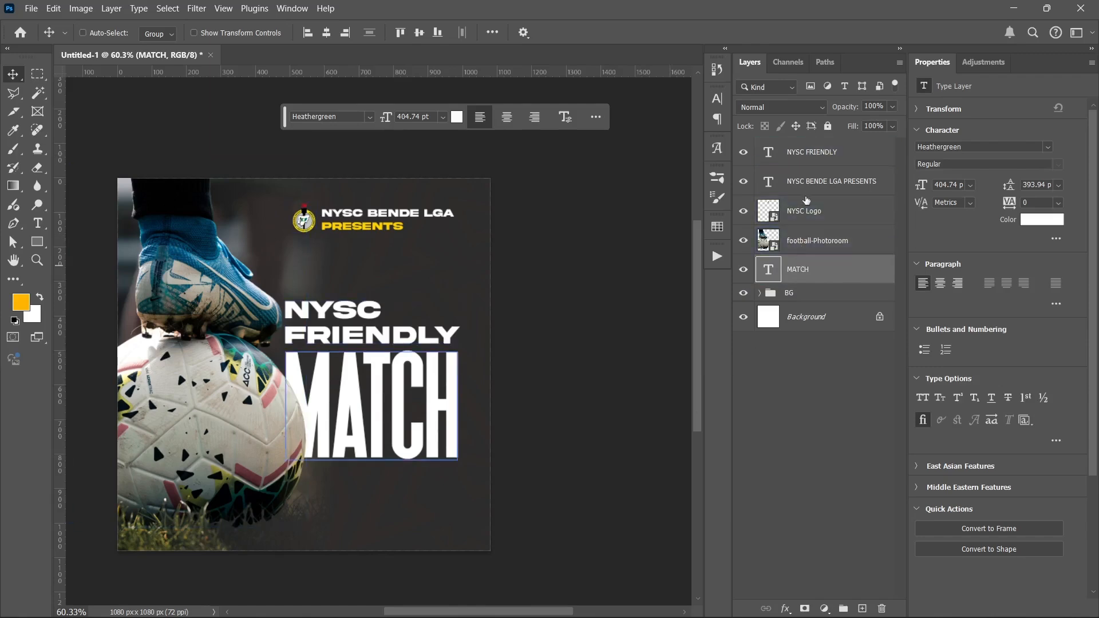
Nudge the NYSC Logo and NYSC BENDE LGA PRESENTS layers together about 20 px to the left
left_click(804, 209)
left_click(823, 434)
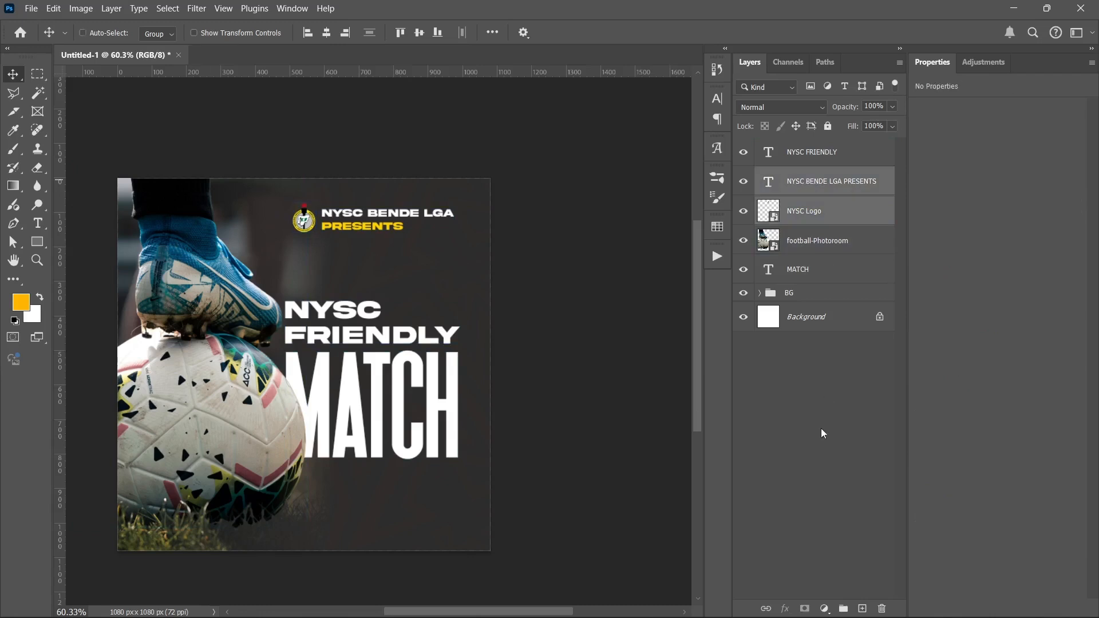
key("Left")
key("Left")
key("Left")
key("Left")
key("Left")
key("Left")
key("Left")
key("Left")
key("Left")
key("Left")
key("Left")
key("Left")
key("Left")
key("Left")
key("Left")
key("Left")
key("Left")
key("Left")
key("Left")
key("Left")
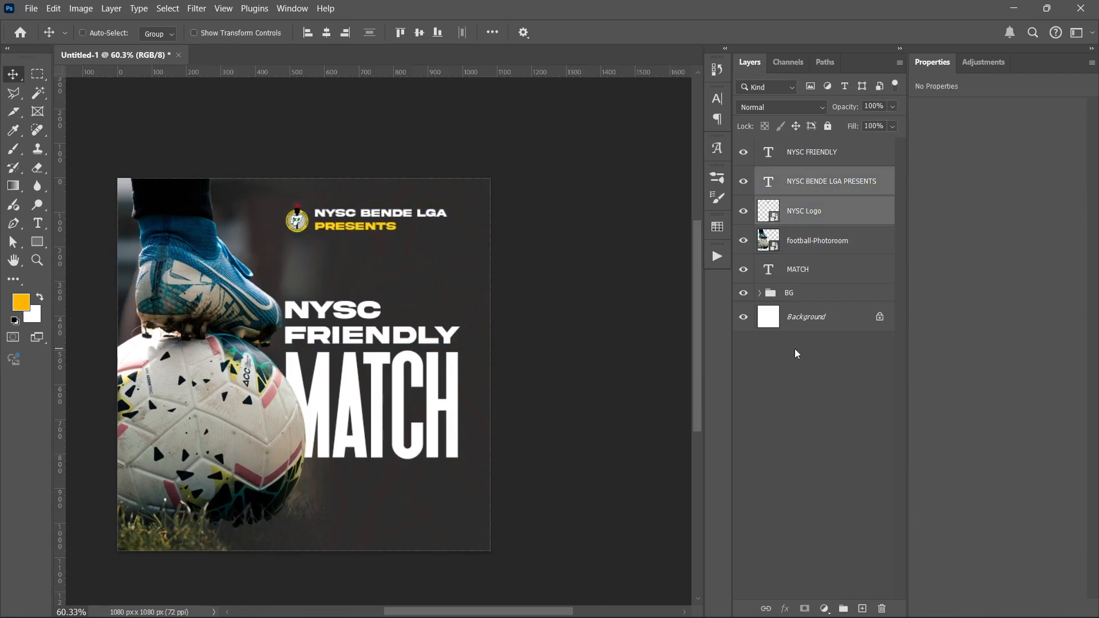
Place the gold texture image directly above the MATCH layer, clip it to the text and shift it to cover the letters
left_click(801, 409)
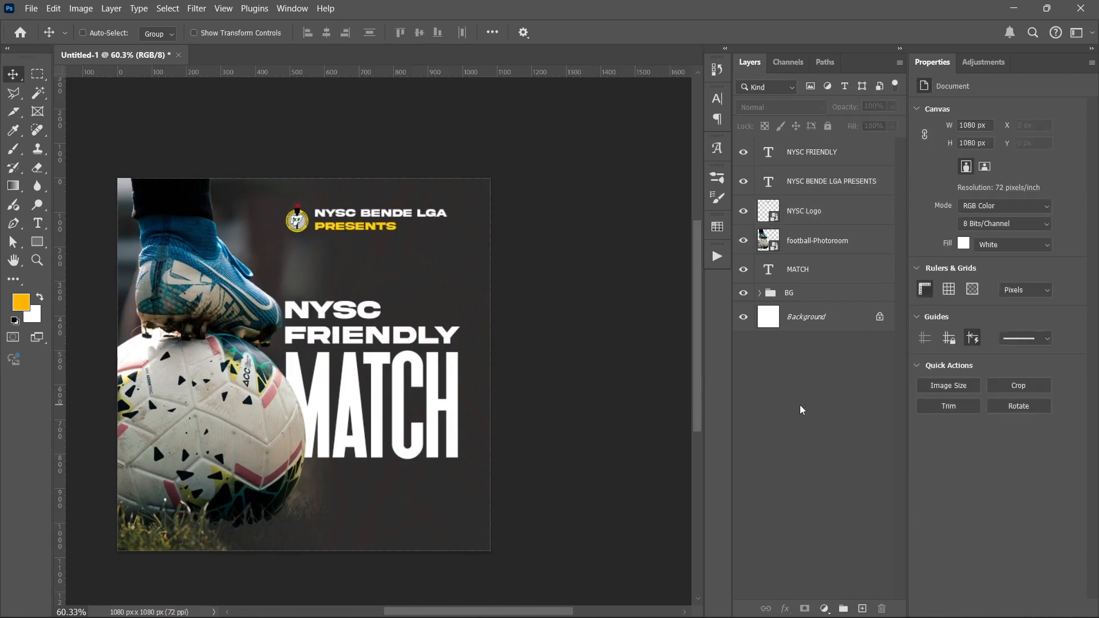
left_click(813, 241)
left_click(819, 275)
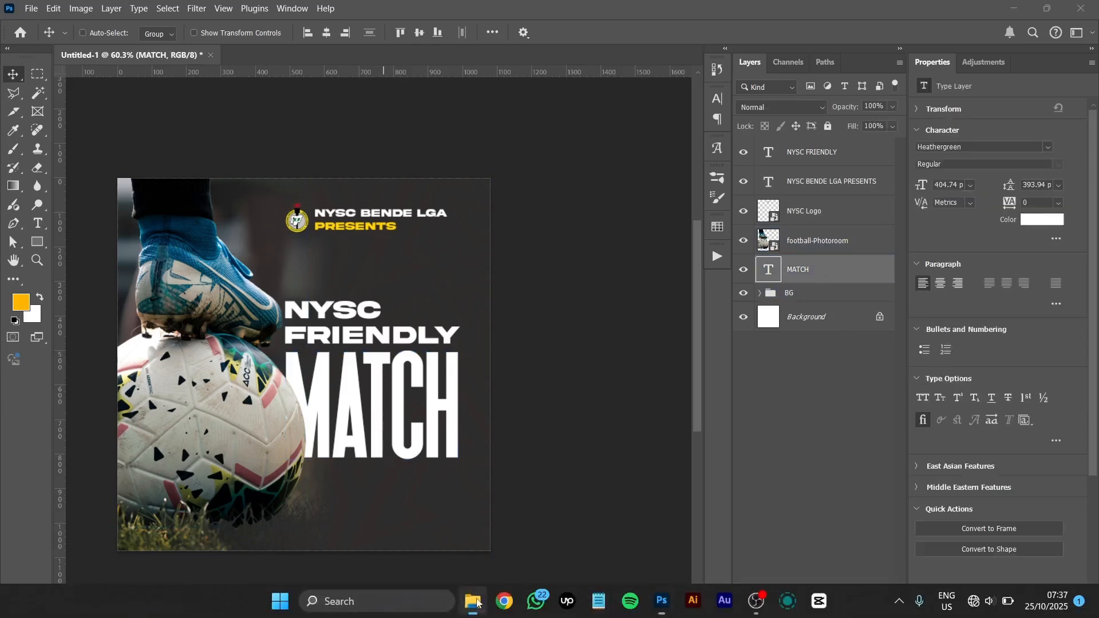
left_click(472, 613)
left_click(375, 261)
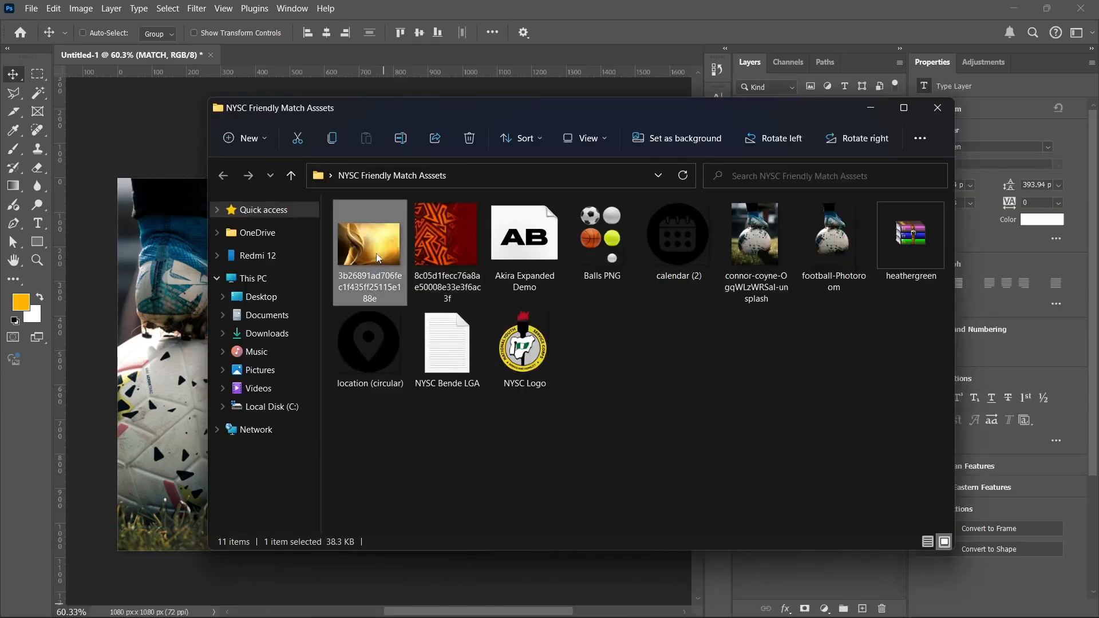
left_click_drag(378, 258, 198, 355)
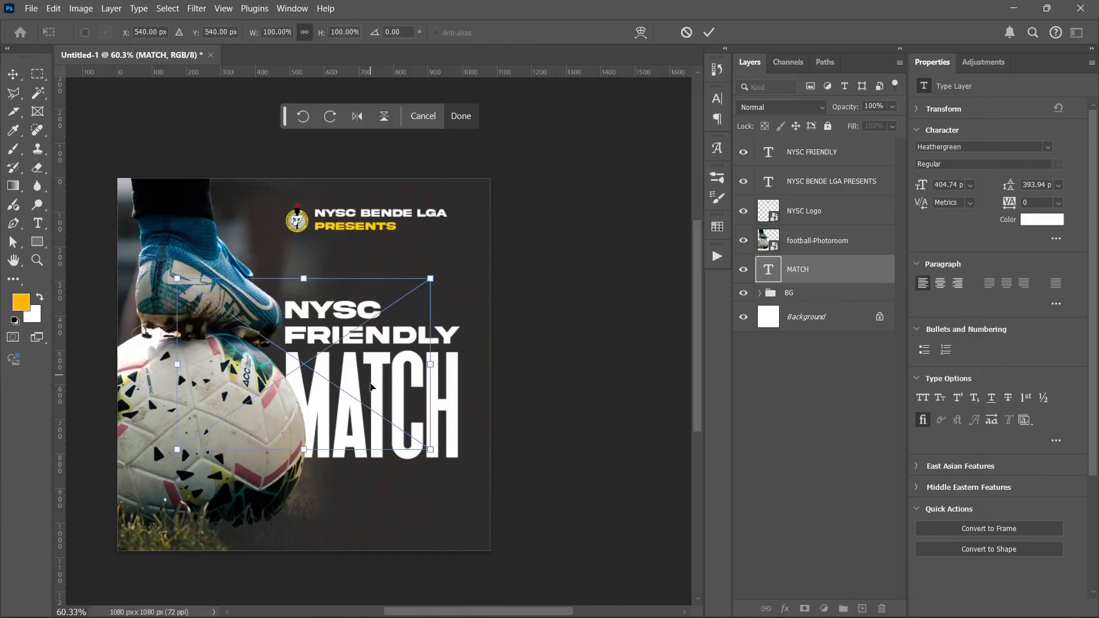
left_click_drag(372, 387, 419, 398)
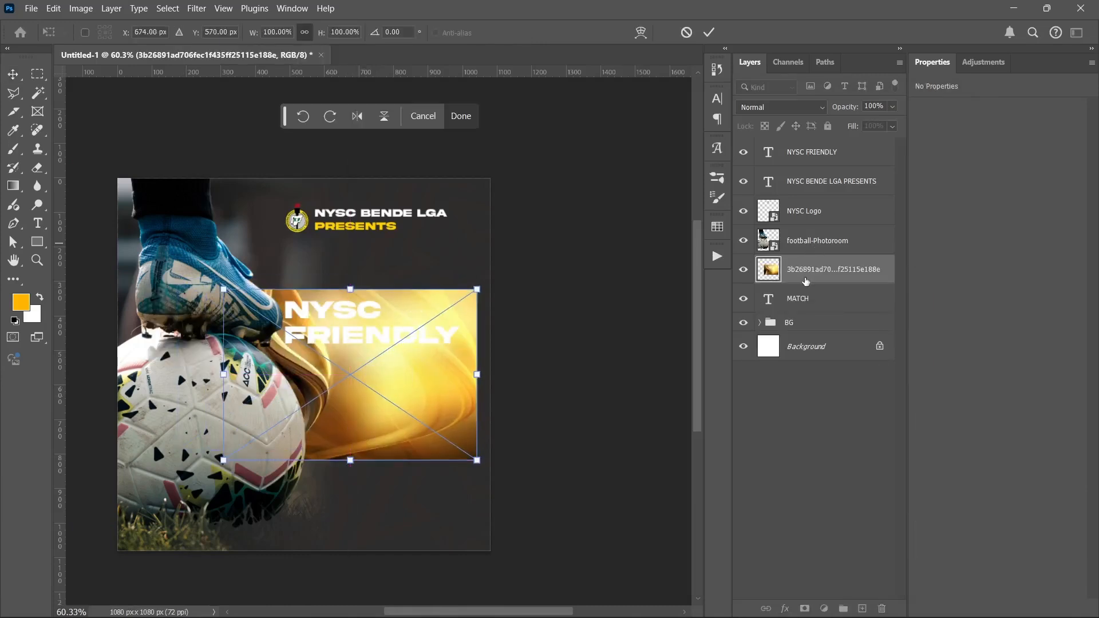
left_click(808, 283, "alt")
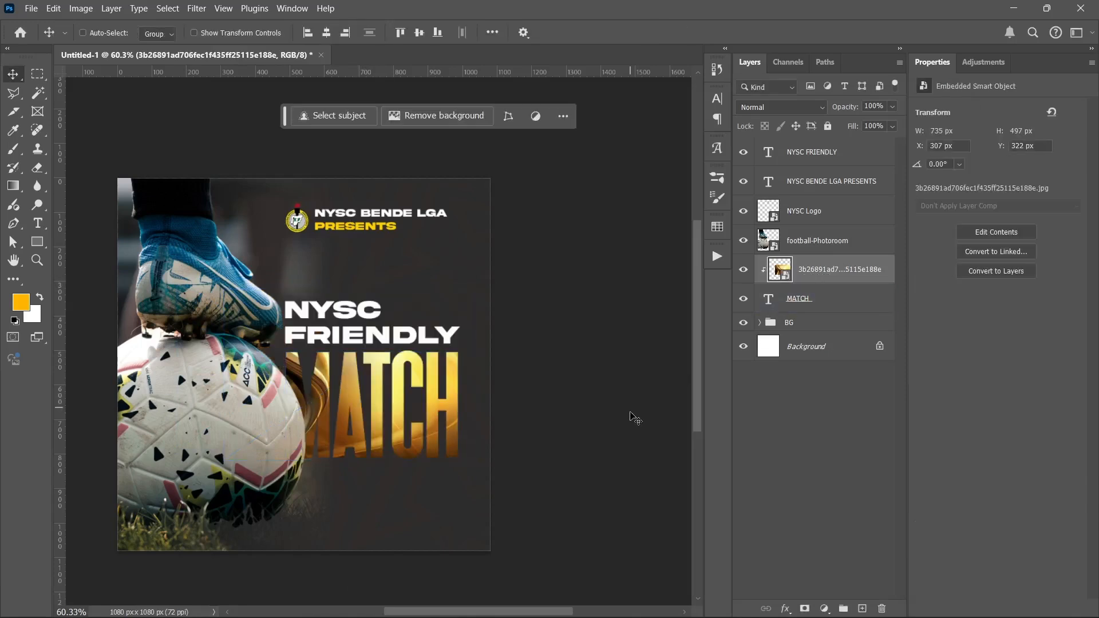
left_click_drag(477, 439, 419, 452)
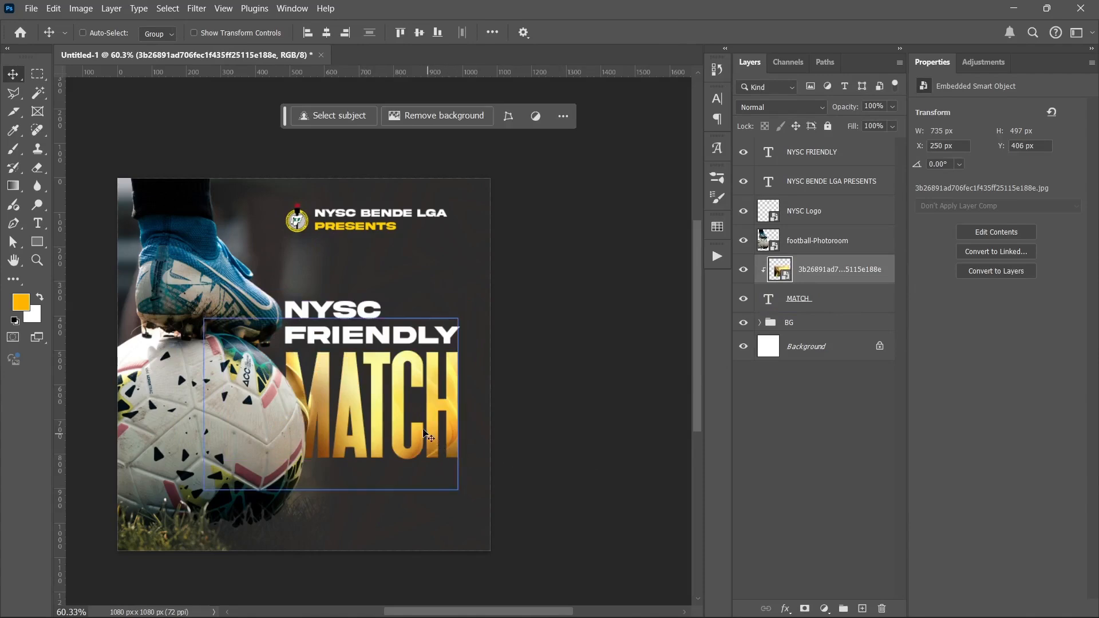
Hide the gold texture and recolour the MATCH text to deb709, sampled from the word PRESENTS
left_click(836, 299)
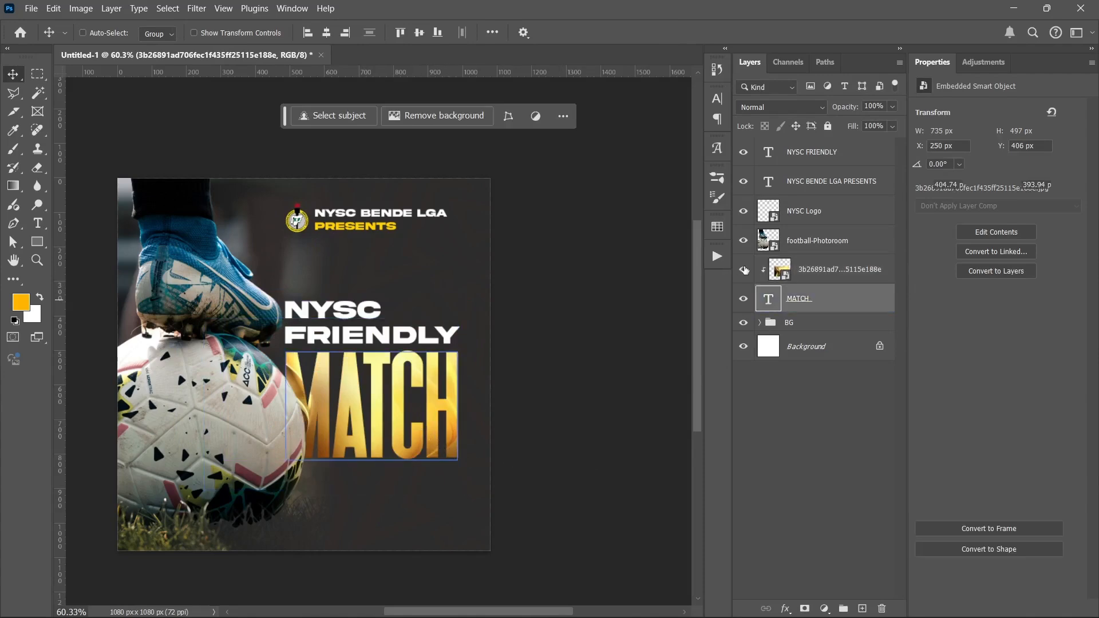
left_click(743, 269)
left_click(1042, 219)
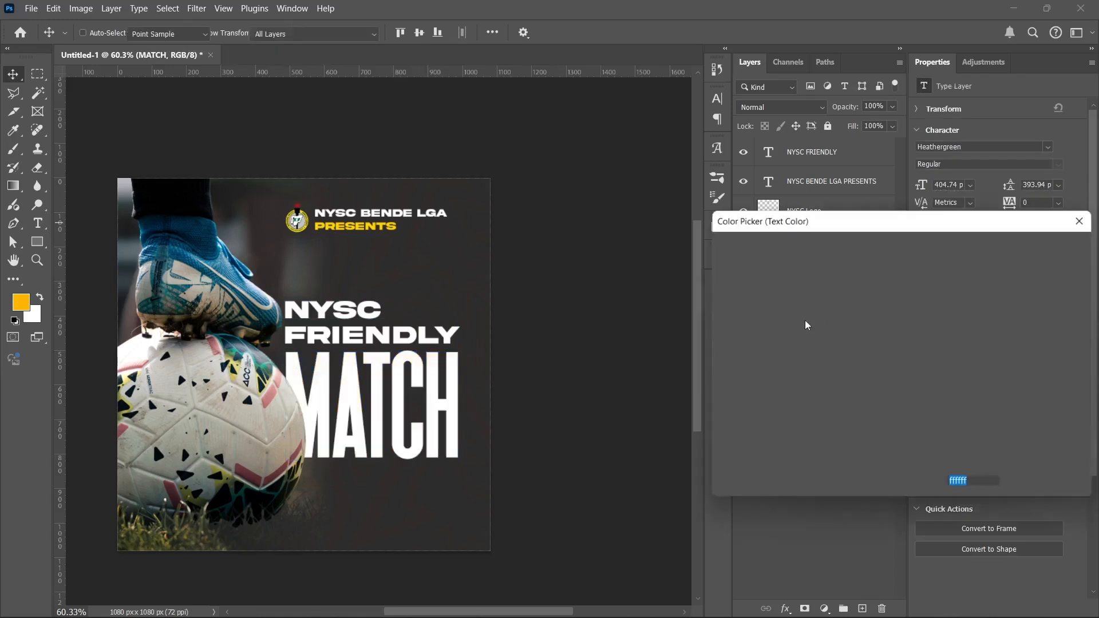
left_click(397, 225)
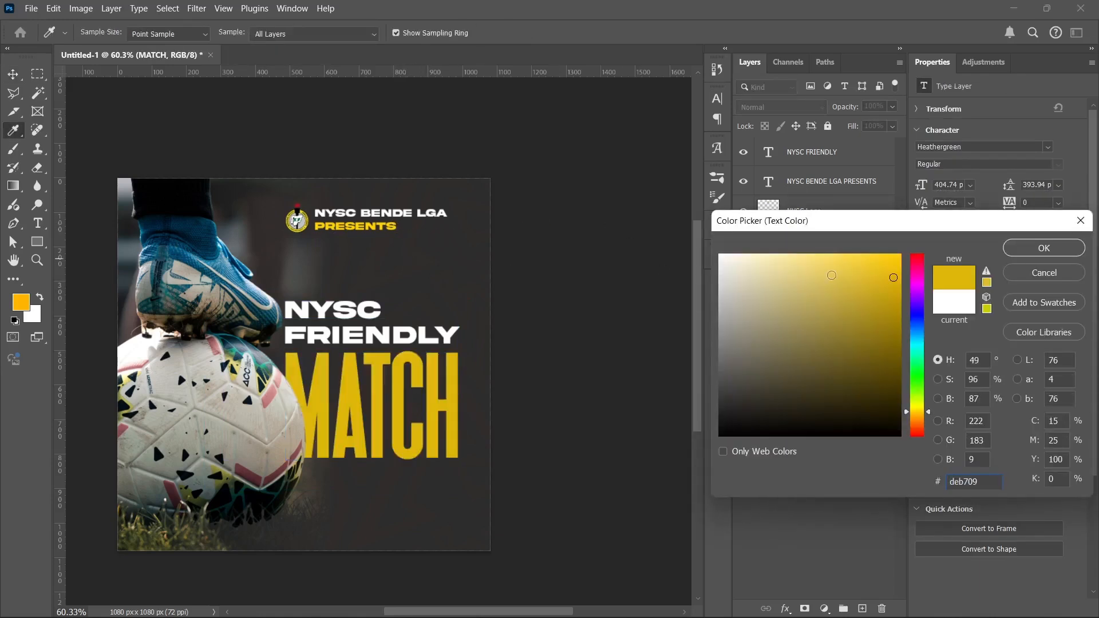
left_click(1050, 245)
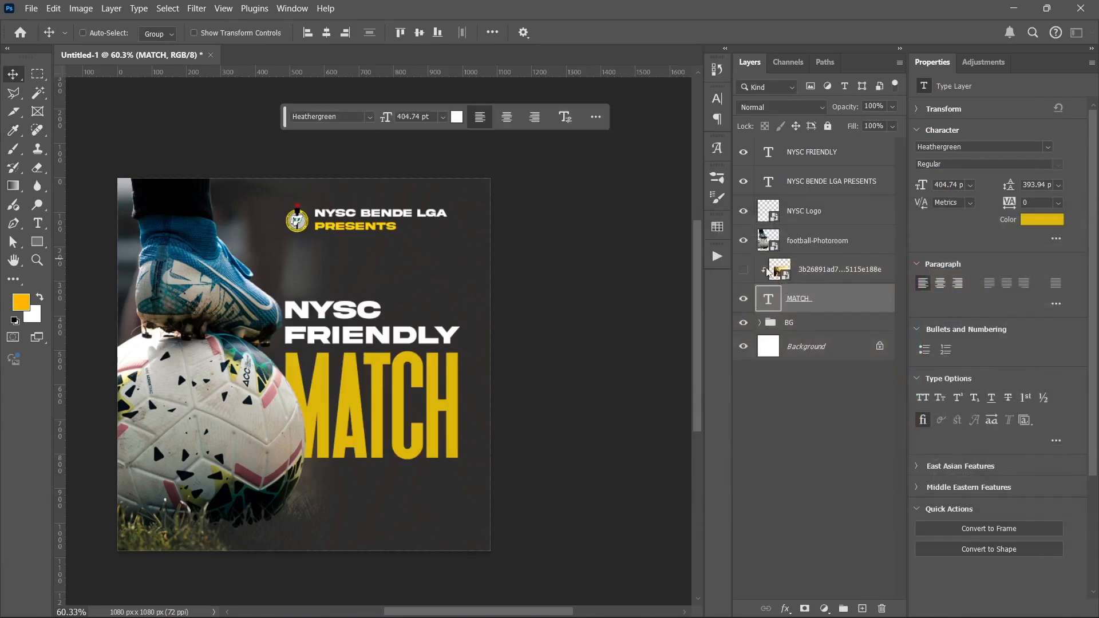
Show the gold texture with its blend mode set to Overlay and shift it down to Y 439 px over MATCH
left_click(813, 272)
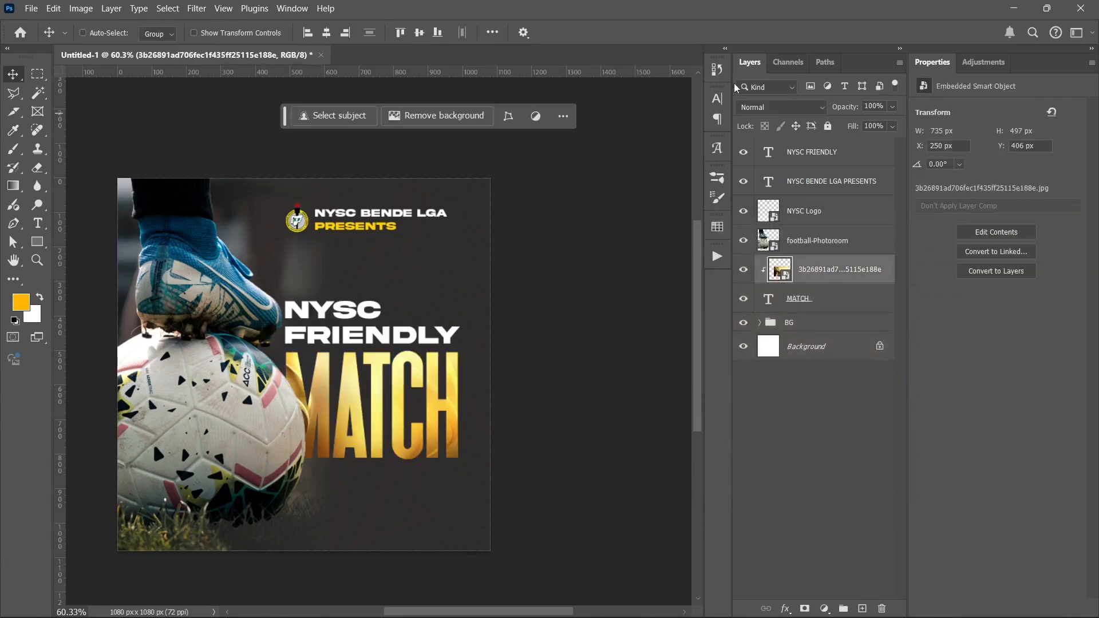
left_click(754, 110)
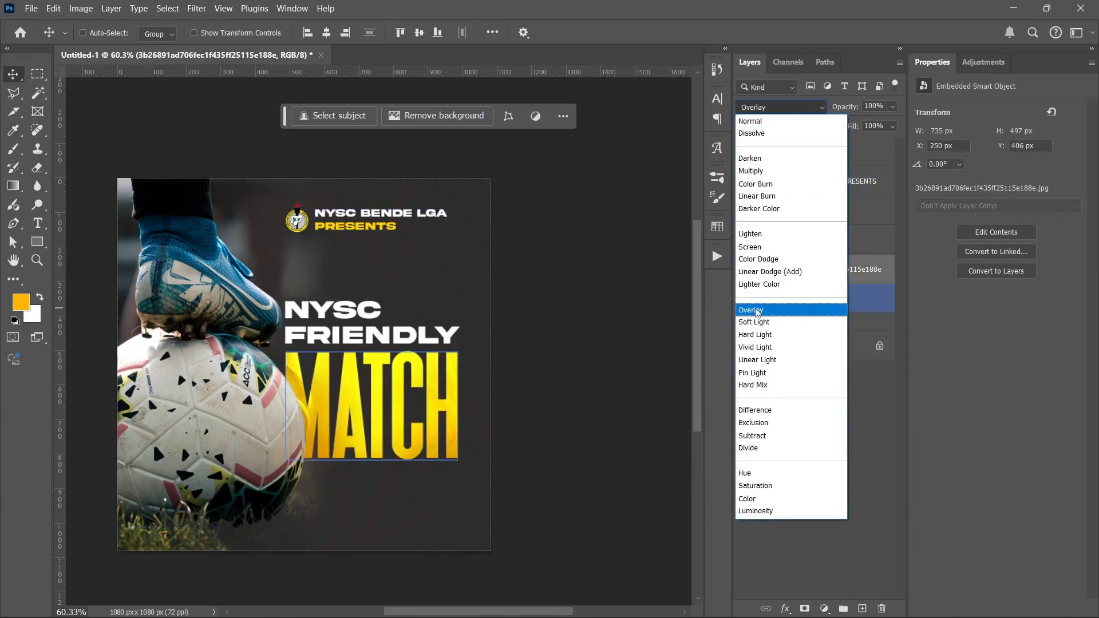
left_click(757, 311)
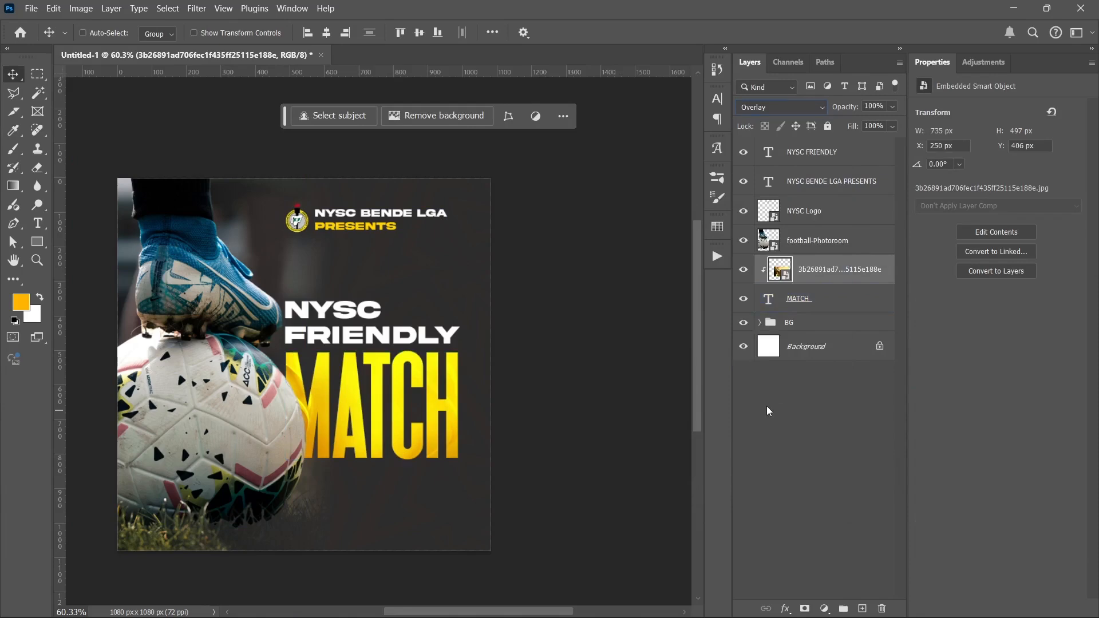
left_click_drag(286, 435, 329, 450)
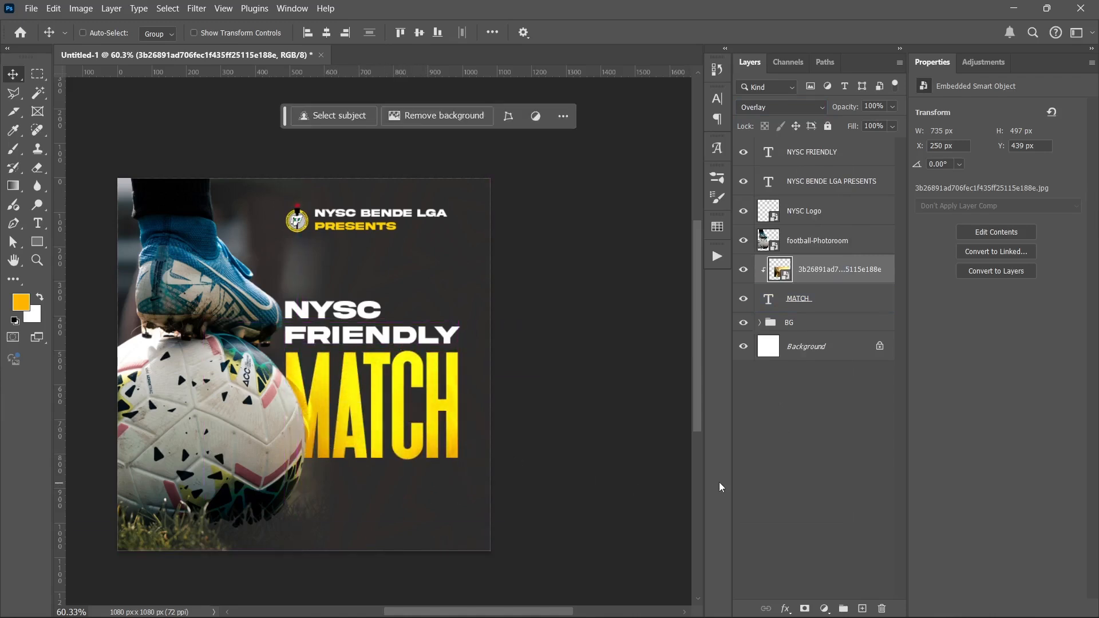
left_click(833, 492)
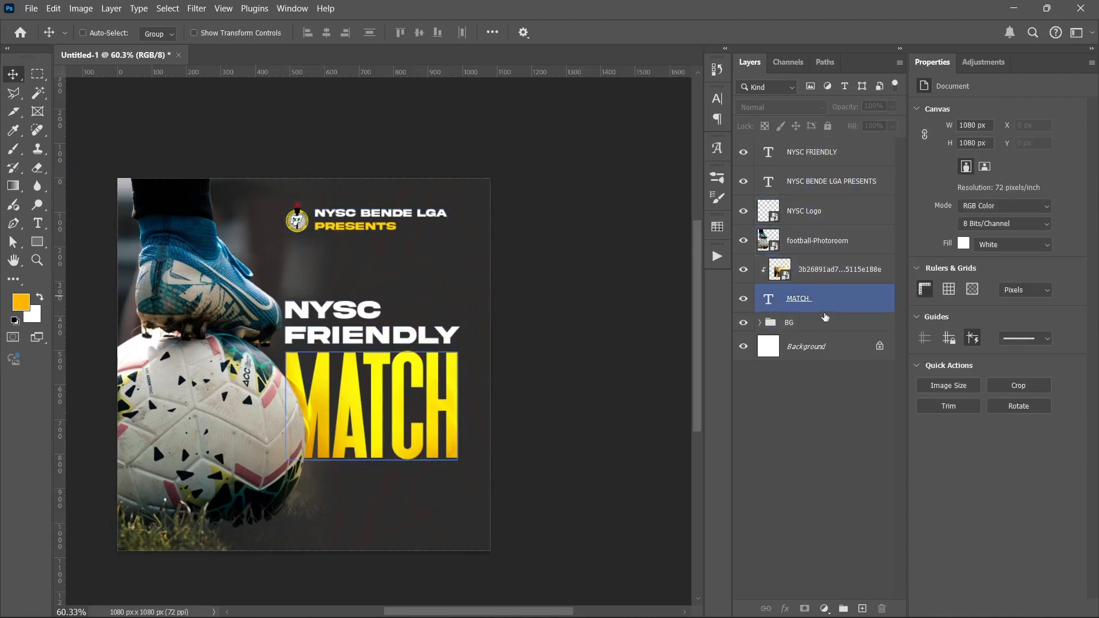
Draw a rectangle about 504 x 104 px beneath MATCH, on a layer directly above the BG group
left_click(825, 322)
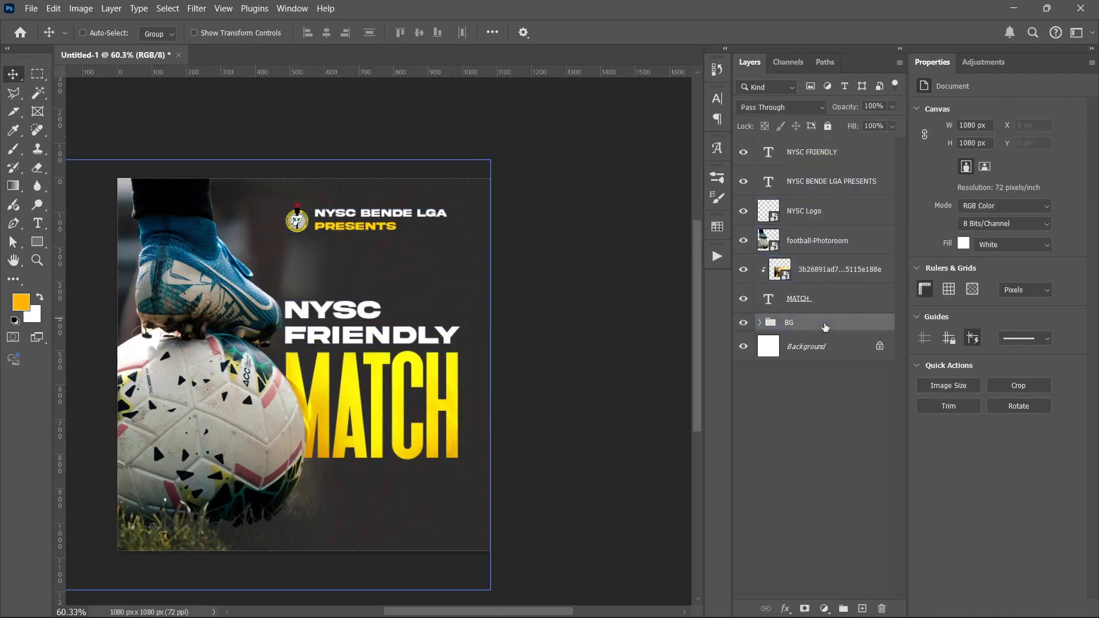
left_click(47, 245)
left_click_drag(282, 478, 457, 503)
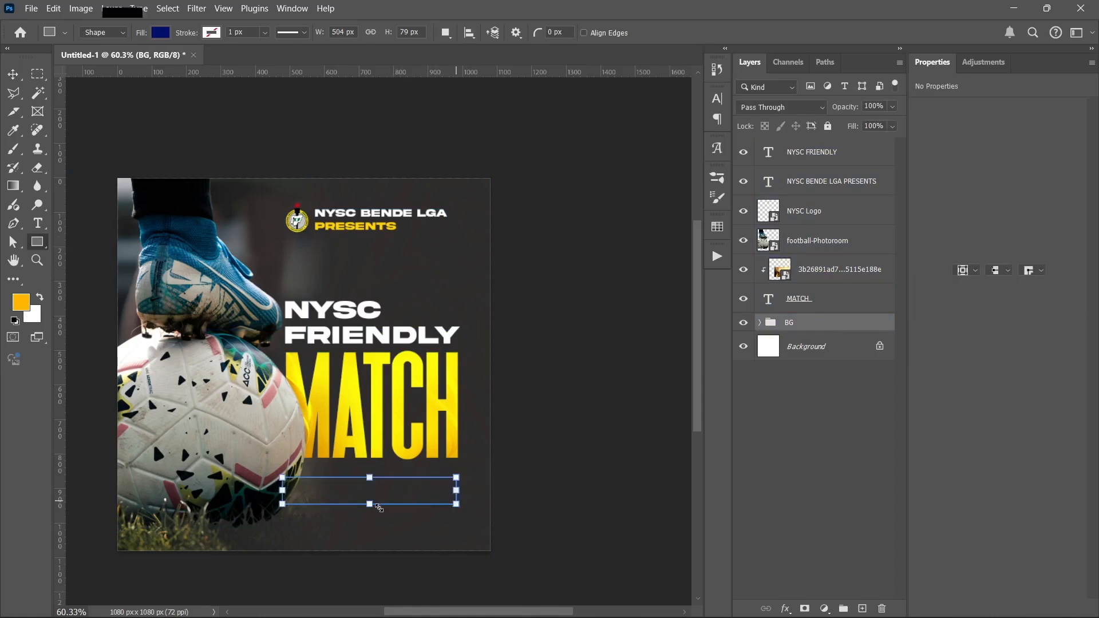
left_click_drag(370, 505, 373, 514)
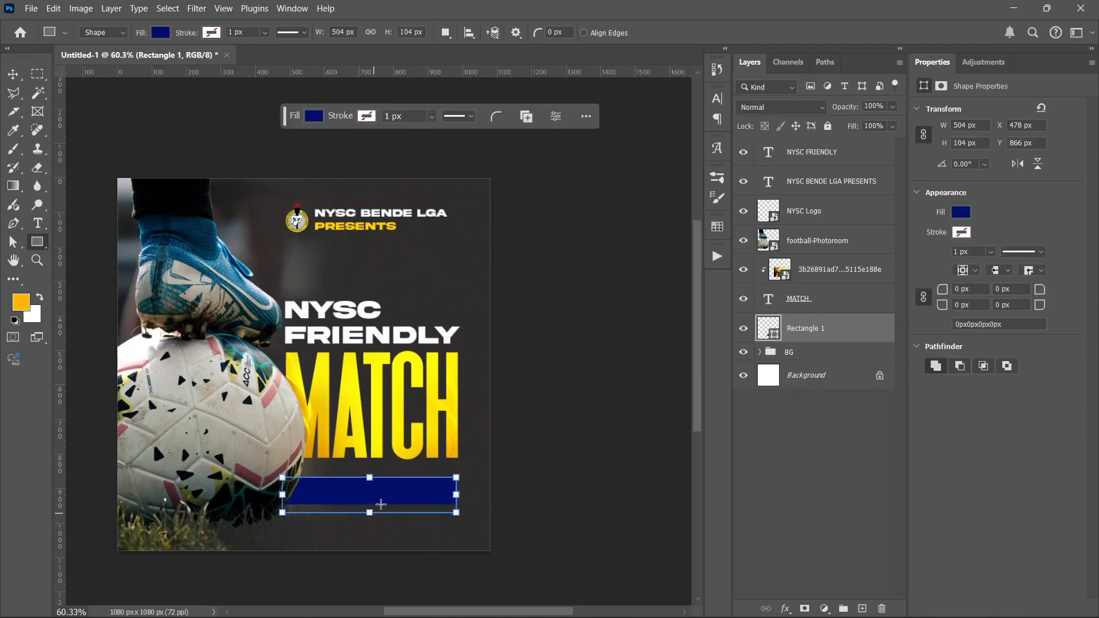
Change the new rectangle's fill to white
left_click(962, 213)
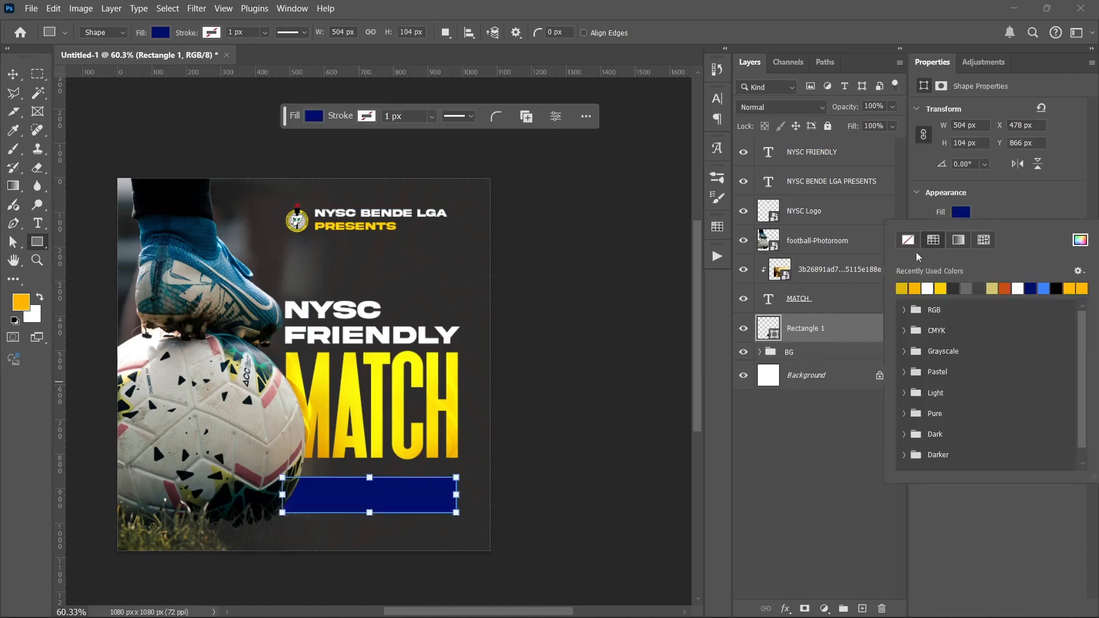
left_click(928, 289)
left_click(784, 440)
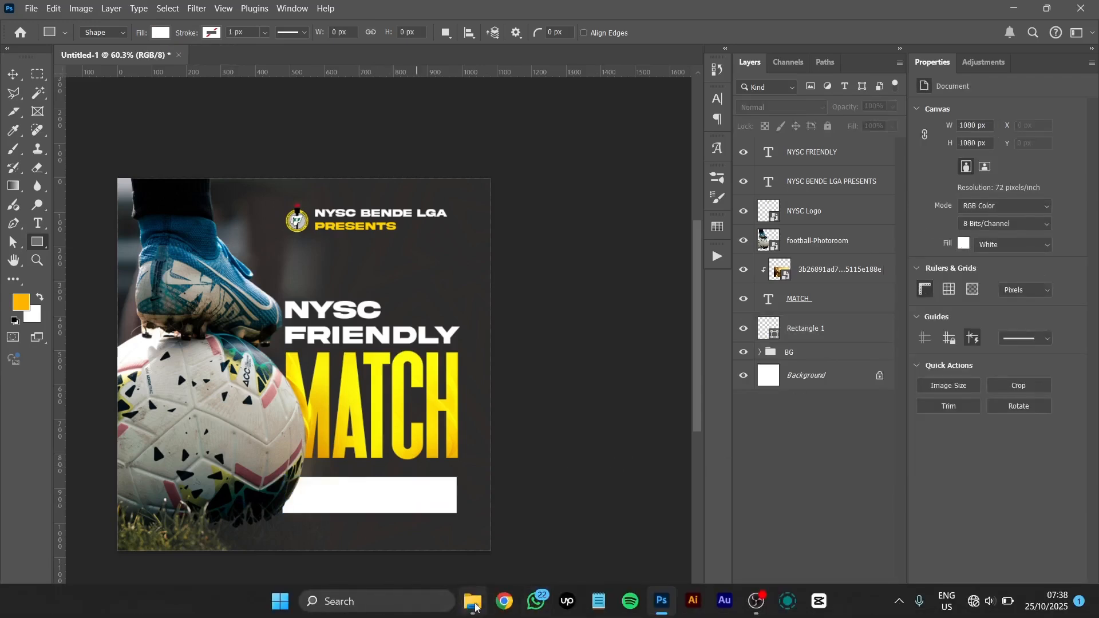
Place the calendar (2) and location (circular) icons from the assets folder into the flyer
left_click(474, 601)
left_click(676, 256)
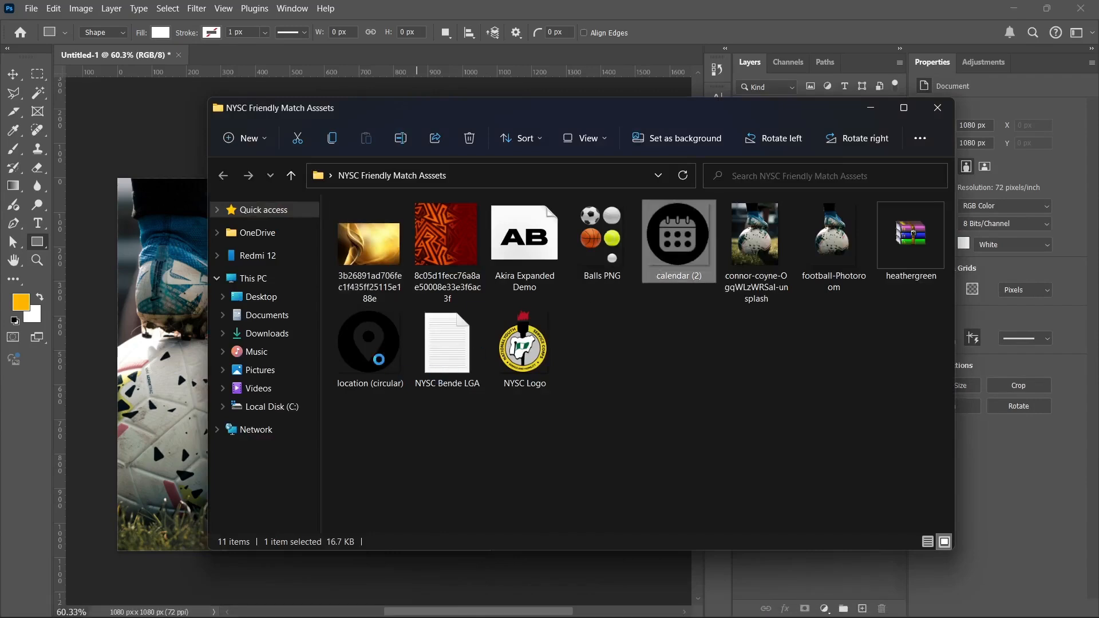
left_click_drag(368, 343, 304, 415)
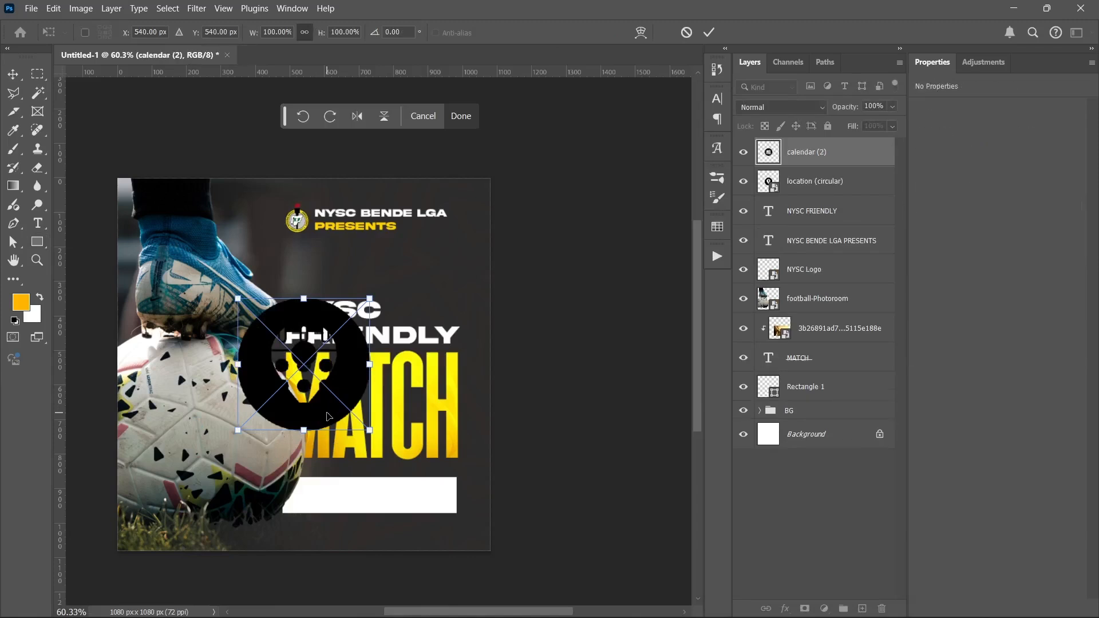
key("Return")
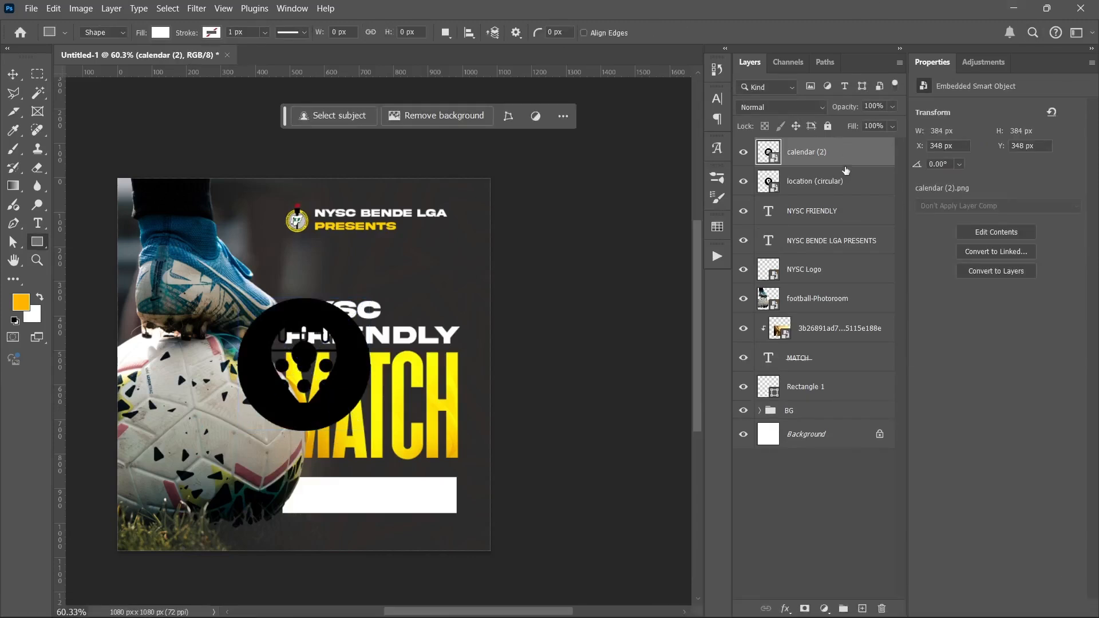
Scale the calendar and location icons together to about 52 px and place them inside the white rectangle
left_click(834, 192, "shift")
key("ctrl+t")
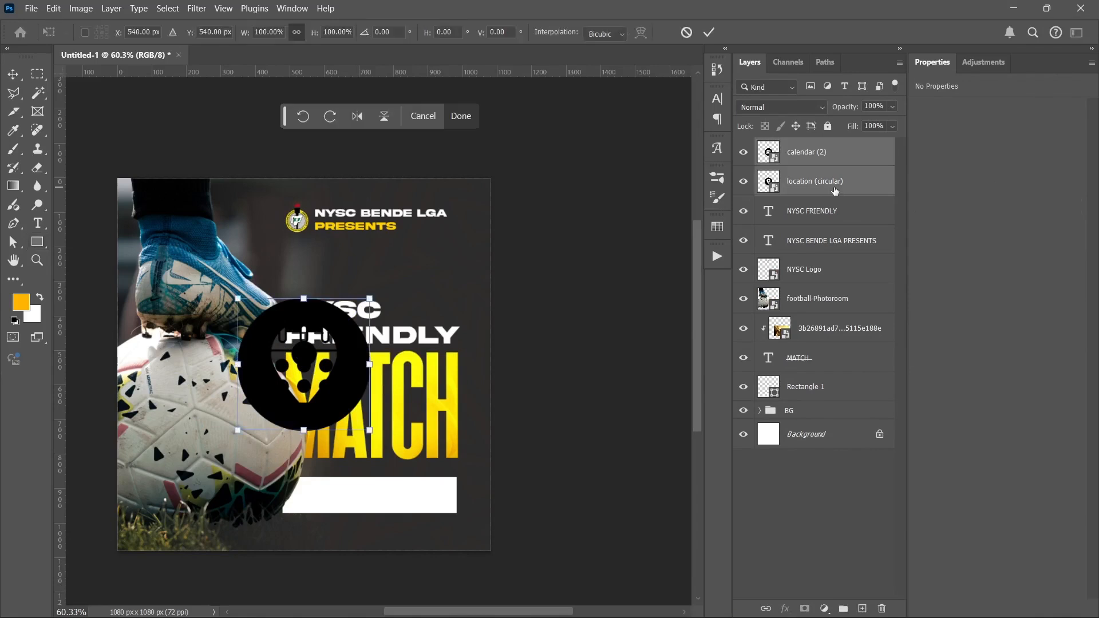
left_click_drag(275, 367, 335, 443)
left_click_drag(363, 374, 363, 482)
scroll(351, 493, "up", 7)
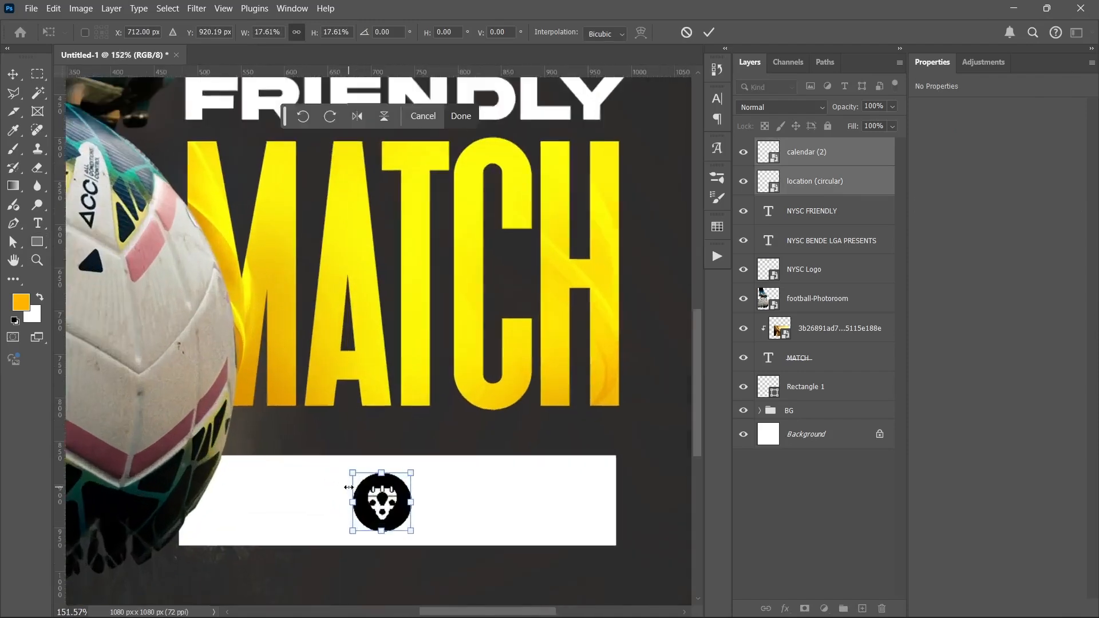
left_click_drag(430, 507, 411, 505)
key("Return")
Move the location icon horizontally to X 845 px, to the right of the calendar icon within the white rectangle
key("u")
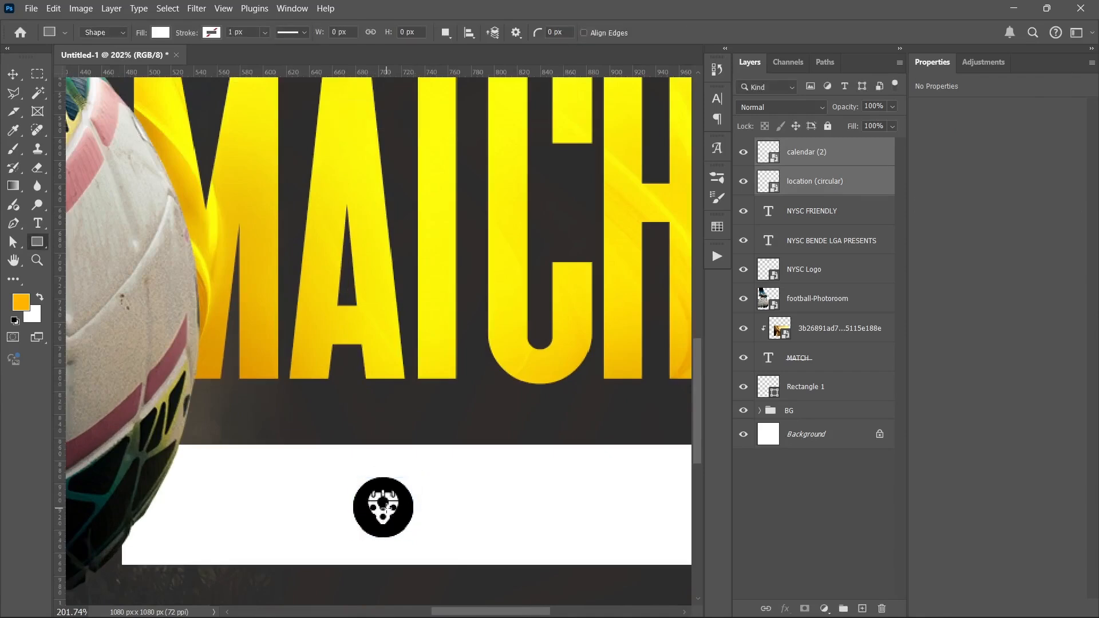
left_click(857, 153)
left_click(854, 181)
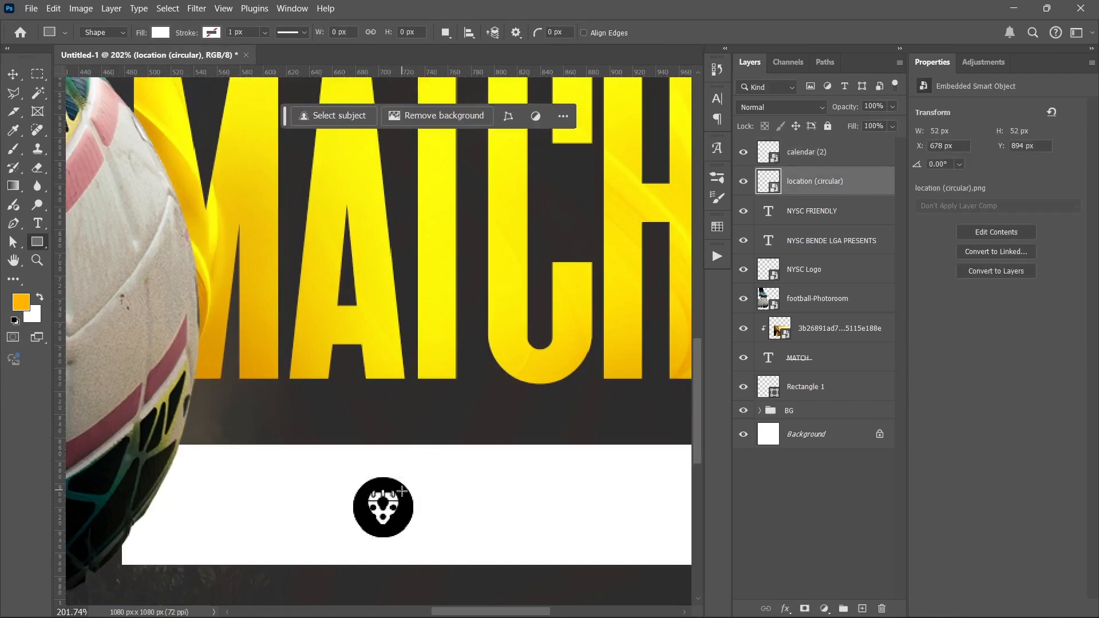
key("v")
left_click_drag(373, 518, 538, 502)
scroll(538, 502, "down", 4)
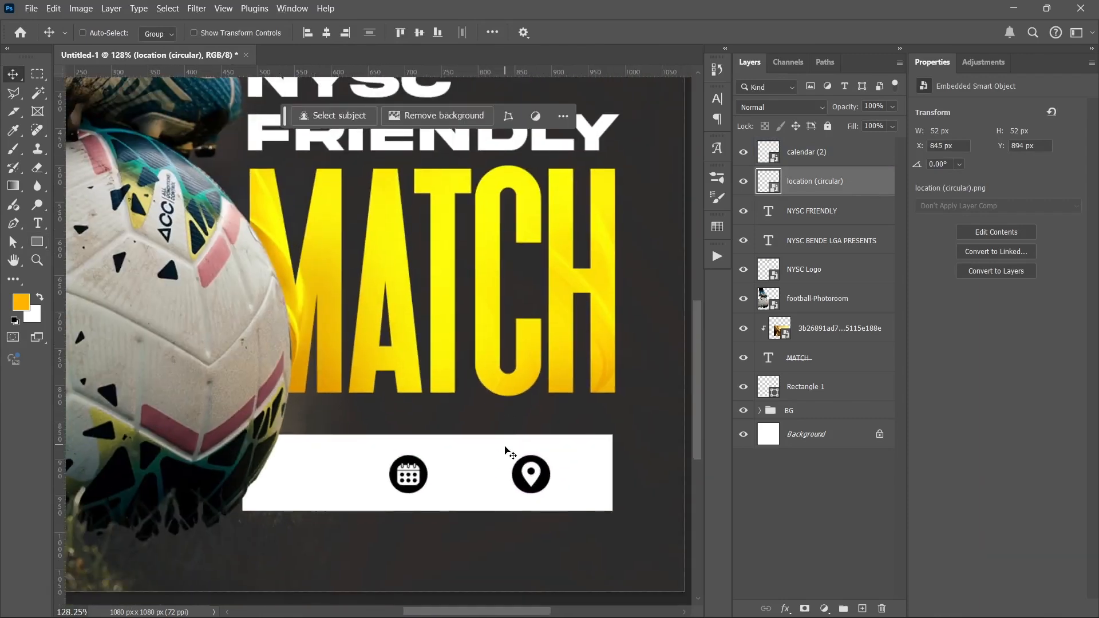
Scale the calendar and location icons down together to about 42 px each
left_click(806, 153, "shift")
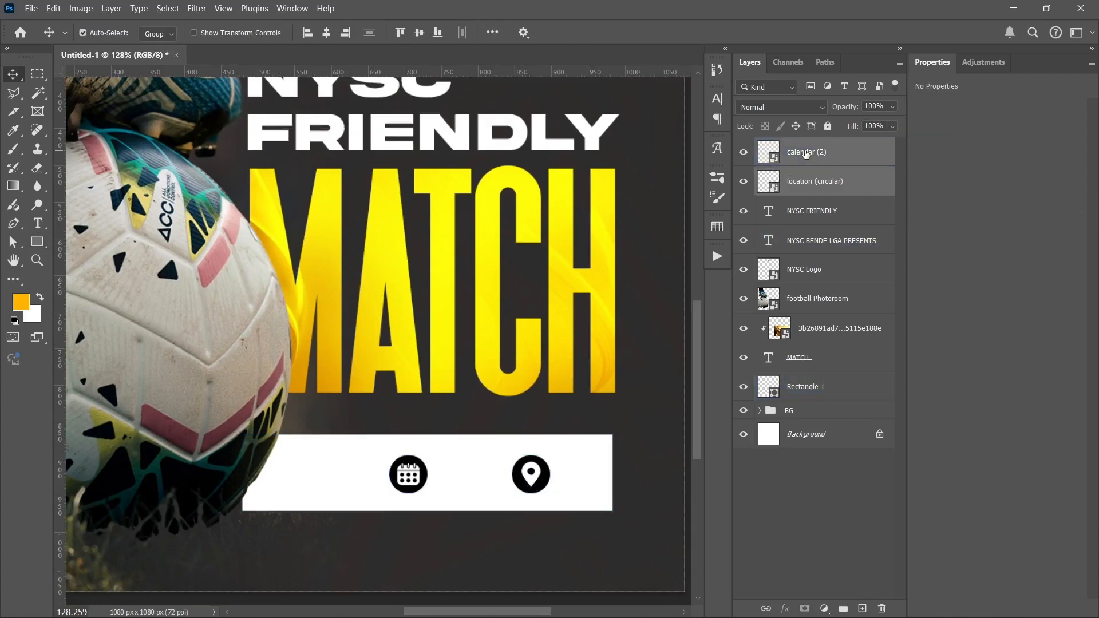
key("ctrl+t")
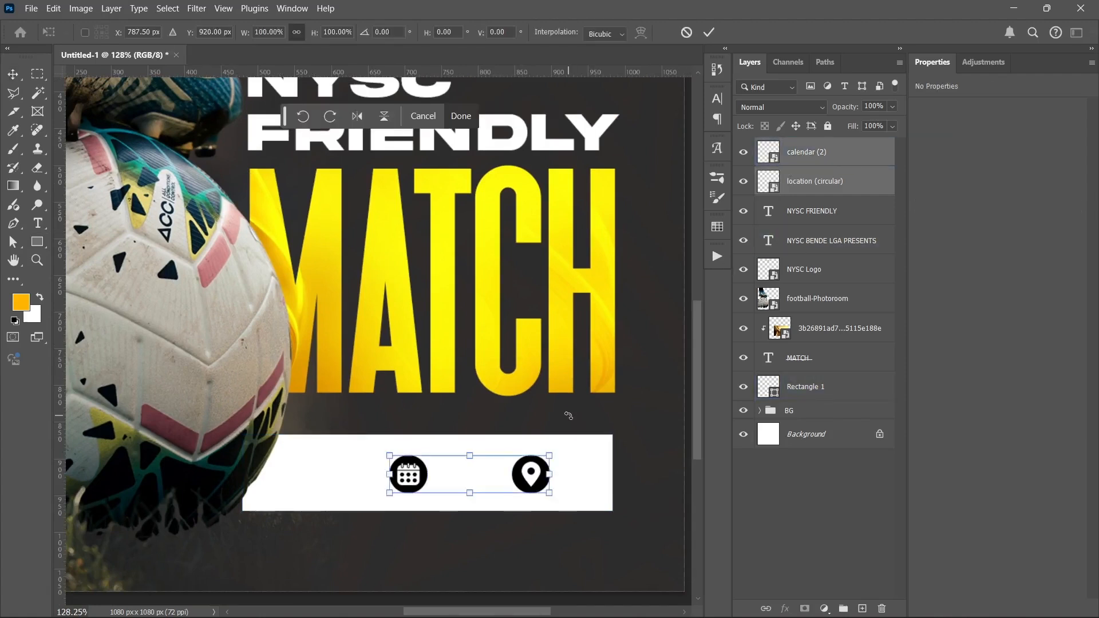
left_click_drag(549, 474, 515, 475)
key("Return")
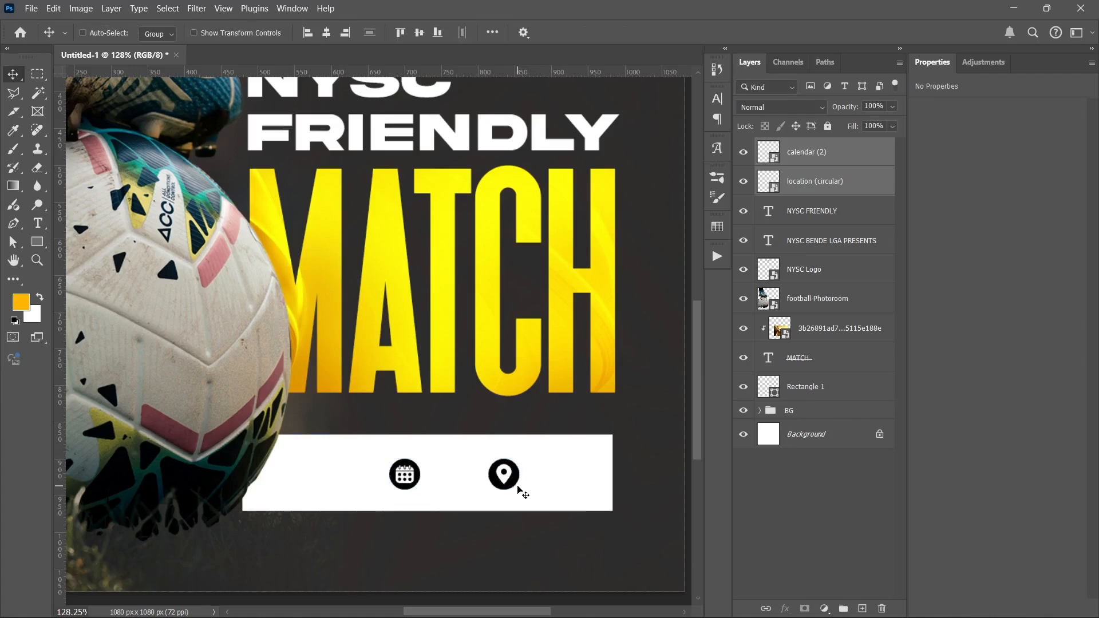
Nudge the calendar icon left to X 578 px, near the ball's edge
left_click(820, 154)
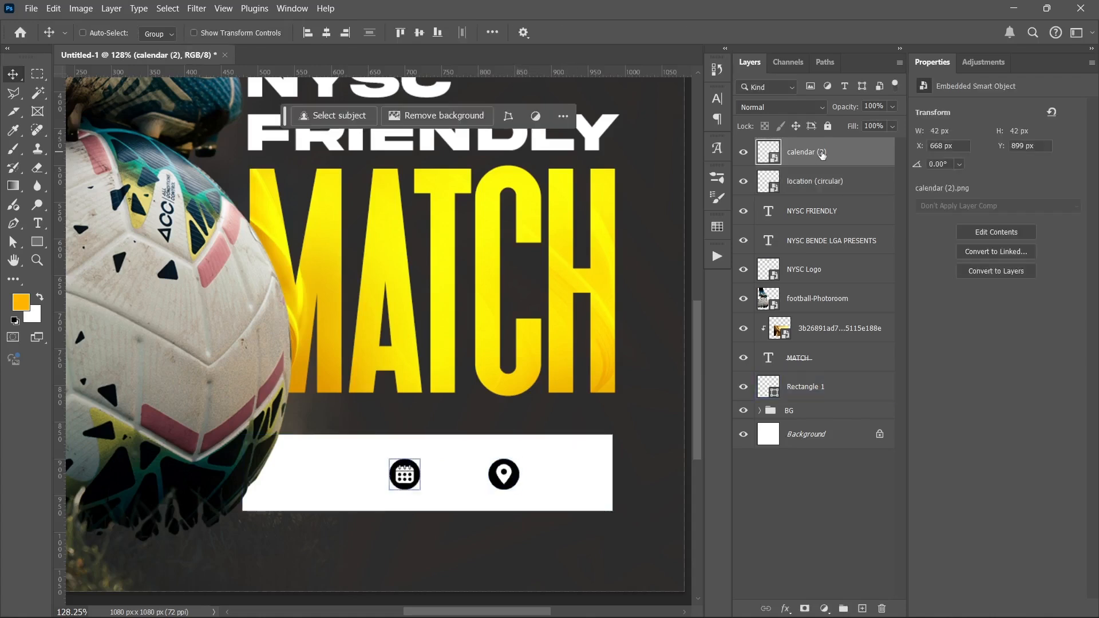
key("shift+Left")
key("shift+Left")
key("shift+Left")
key("shift+Left")
key("shift+Left")
key("shift+Left")
key("shift+Left")
key("shift+Left")
key("shift+Left")
key("shift+Left")
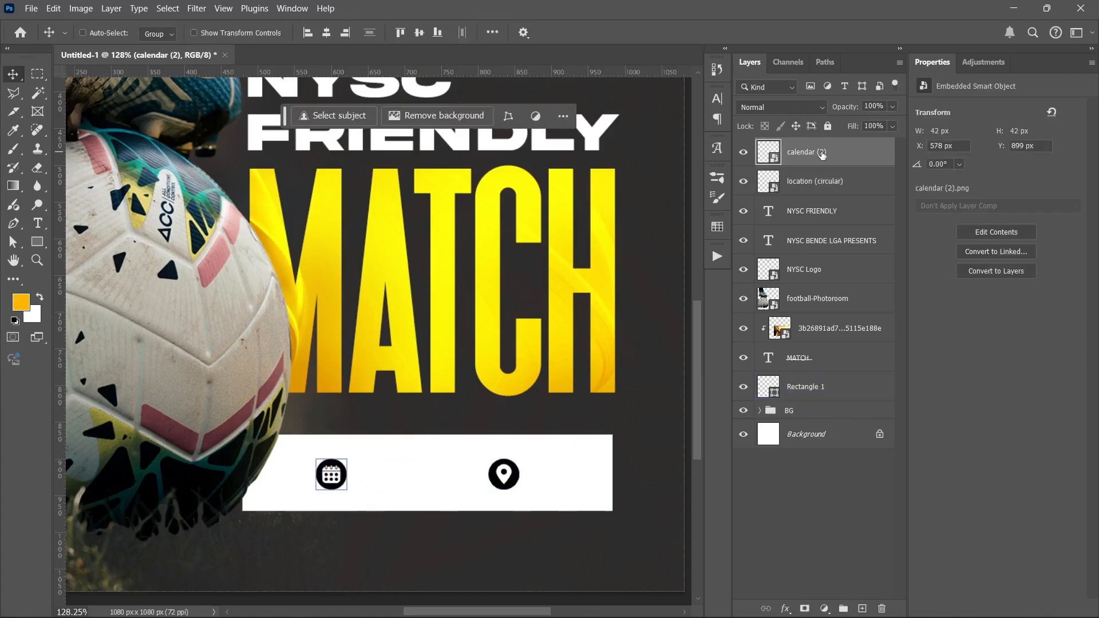
Add a text layer reading "21ST OCTOBER" beside the calendar icon in the white rectangle
left_click(38, 224)
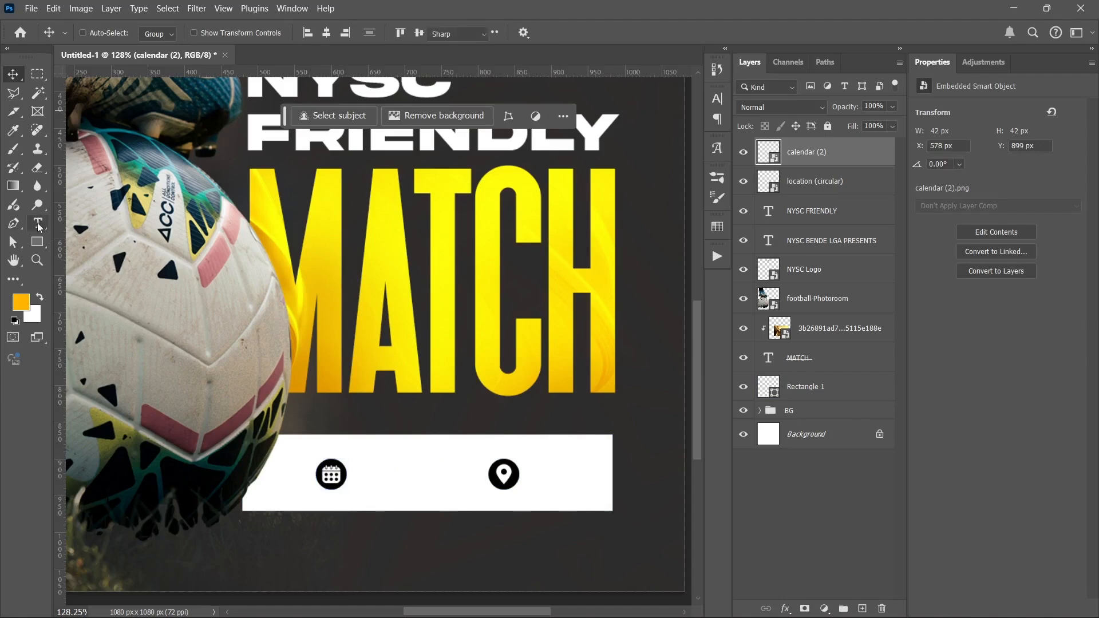
left_click(371, 474)
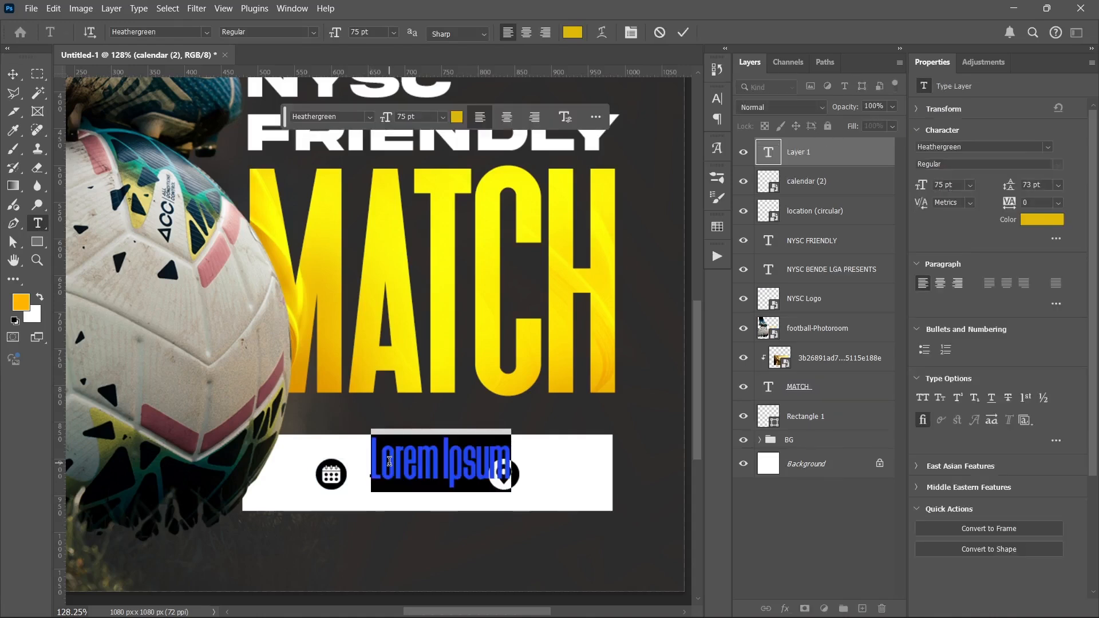
type("21ST")
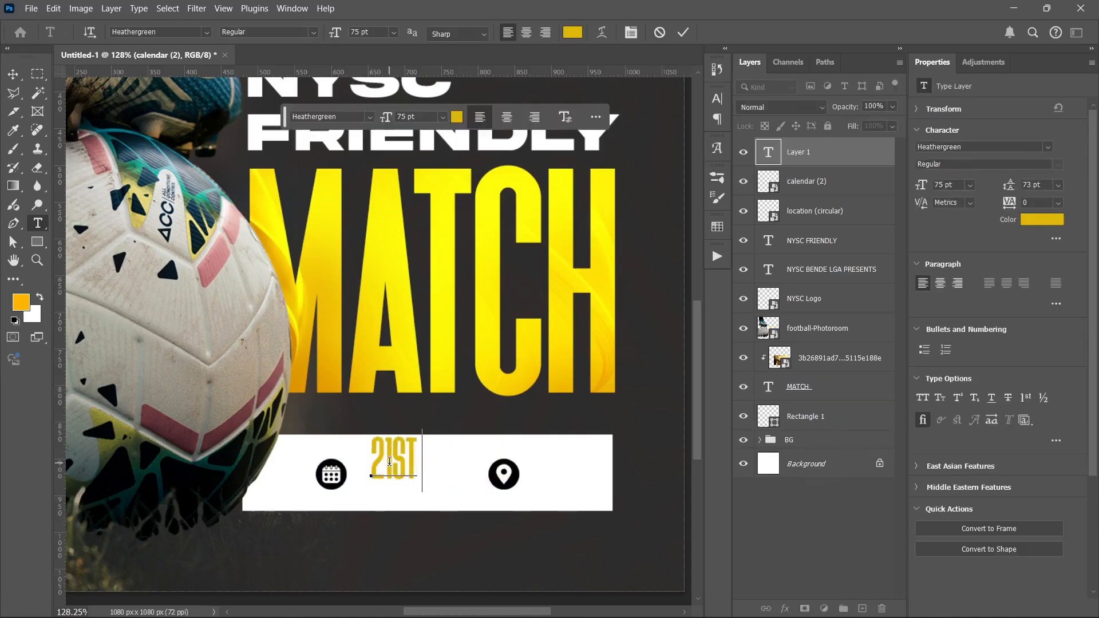
type(" OCTOBER")
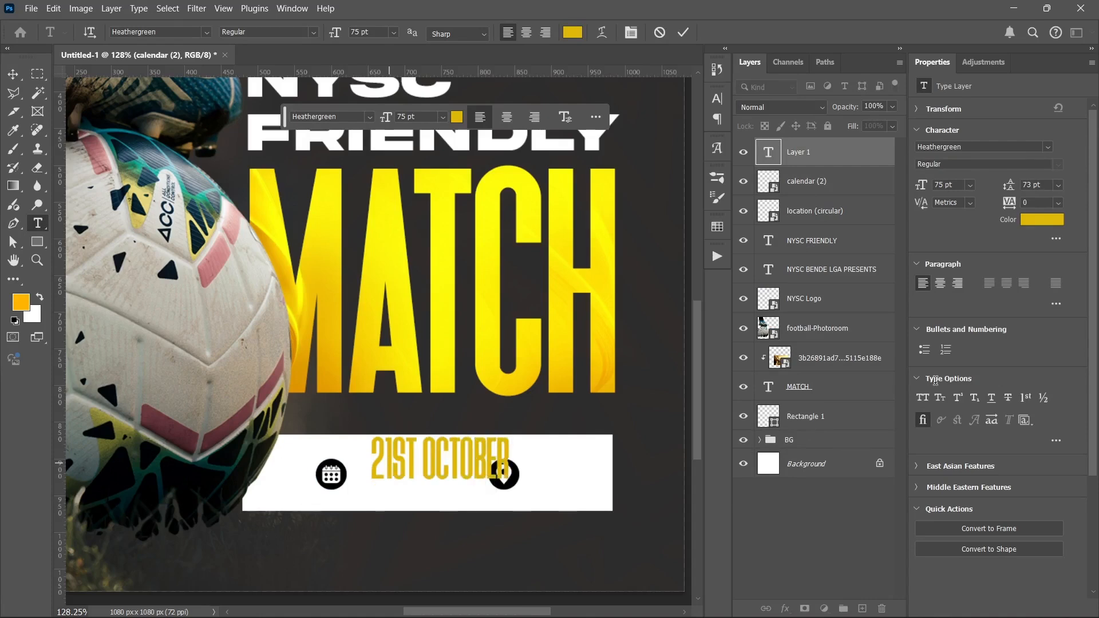
key("ctrl+Return")
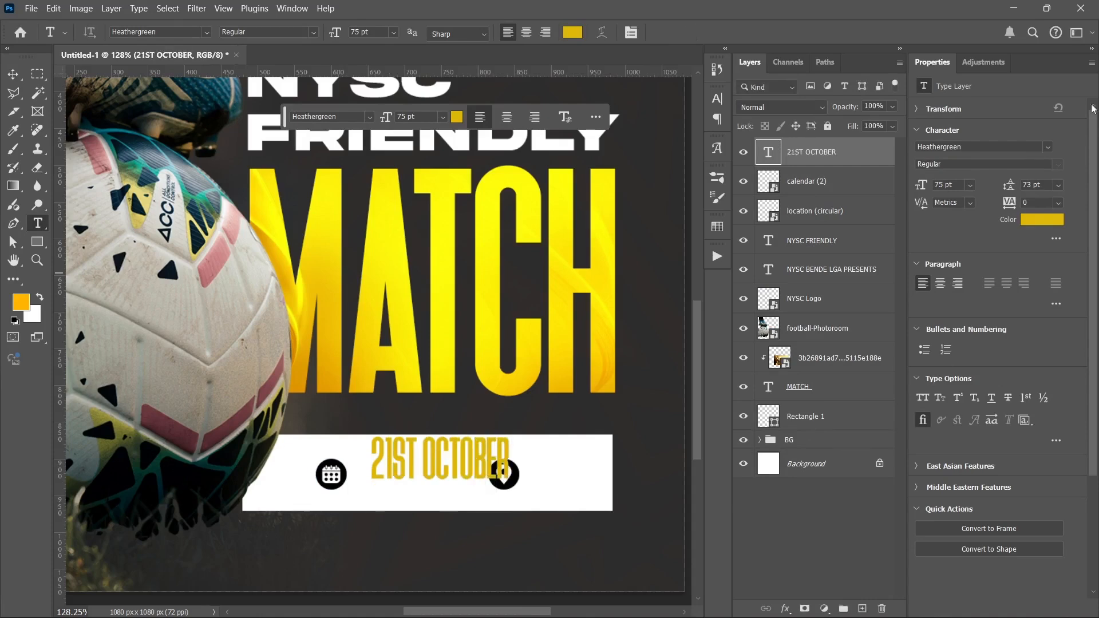
Set the "21ST OCTOBER" text colour to black, 000000
left_click(1056, 223)
type("000000")
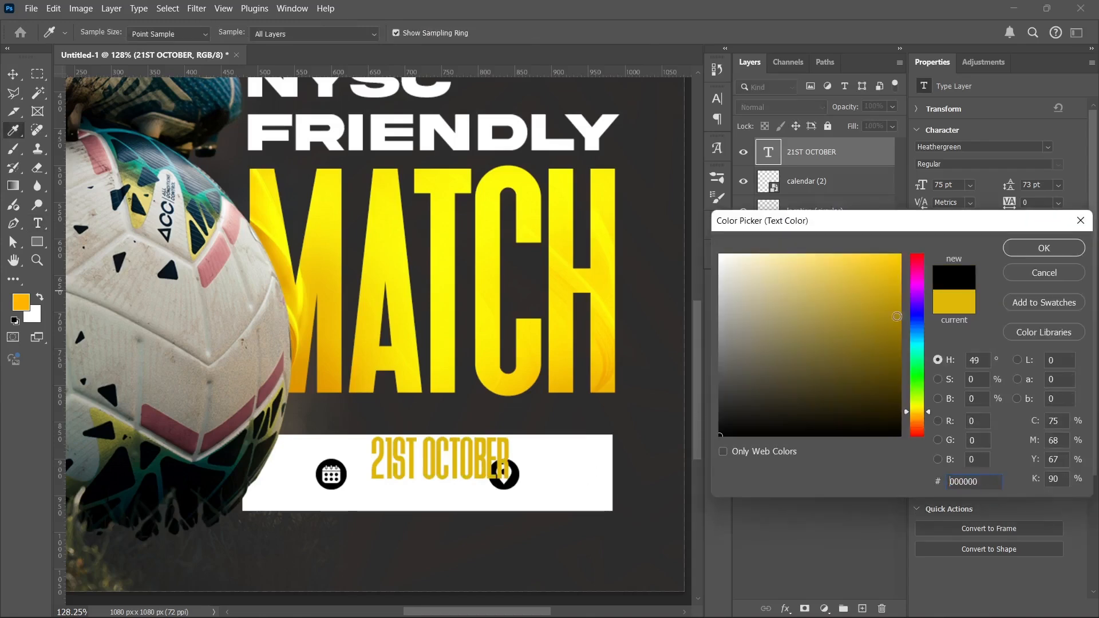
key("Return")
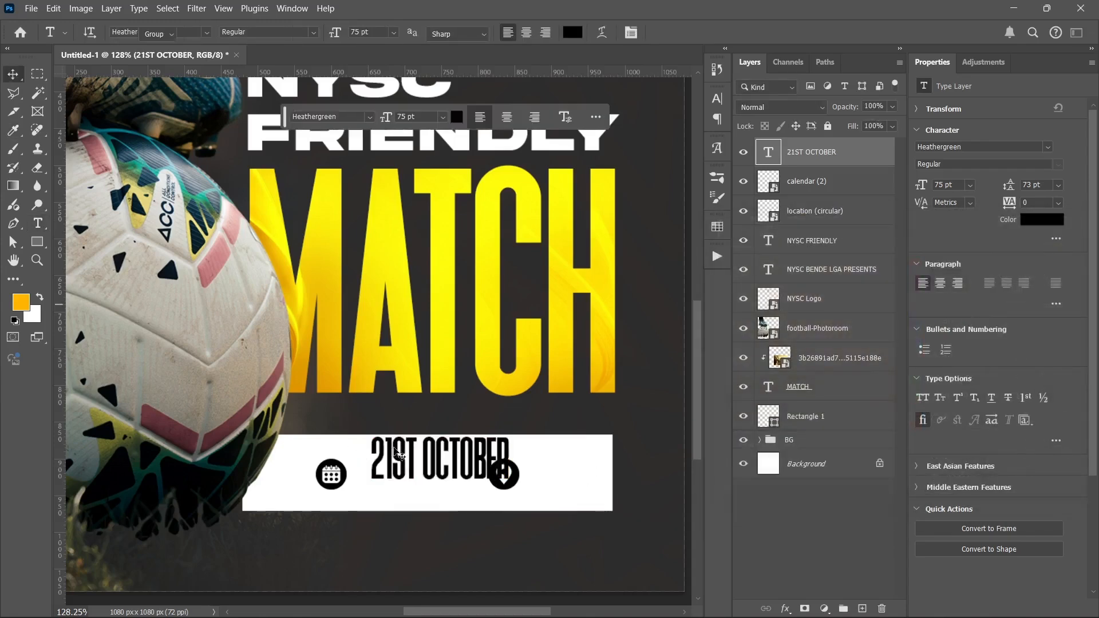
Scale the date text down to about 54.5% and align it close beside the calendar icon
key("v")
left_click_drag(399, 456, 391, 473)
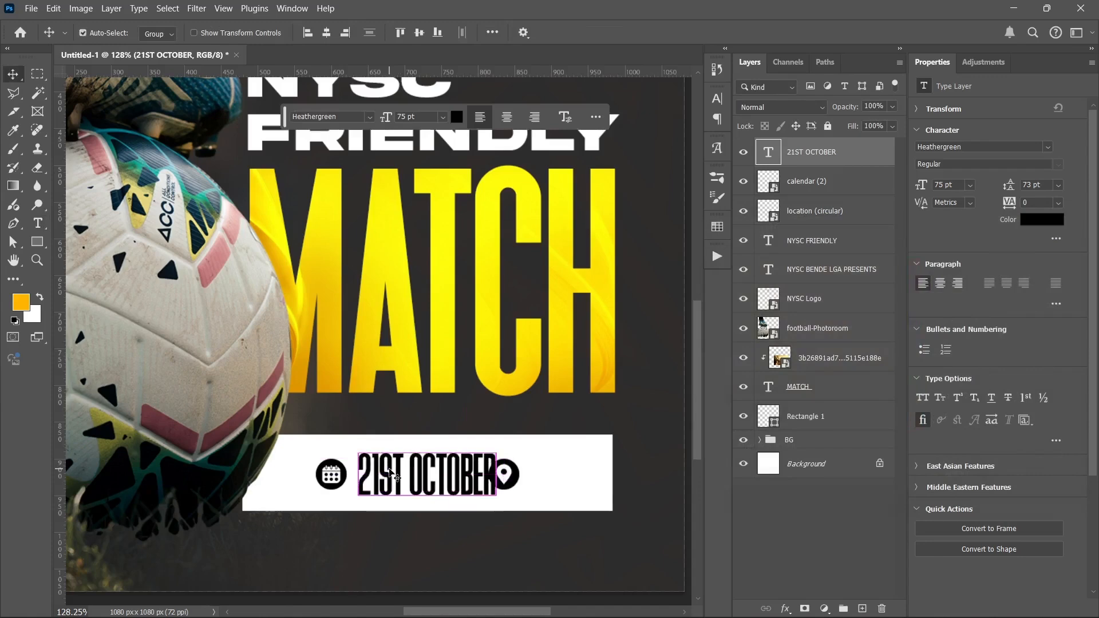
key("ctrl+t")
left_click_drag(497, 479, 441, 482)
key("Return")
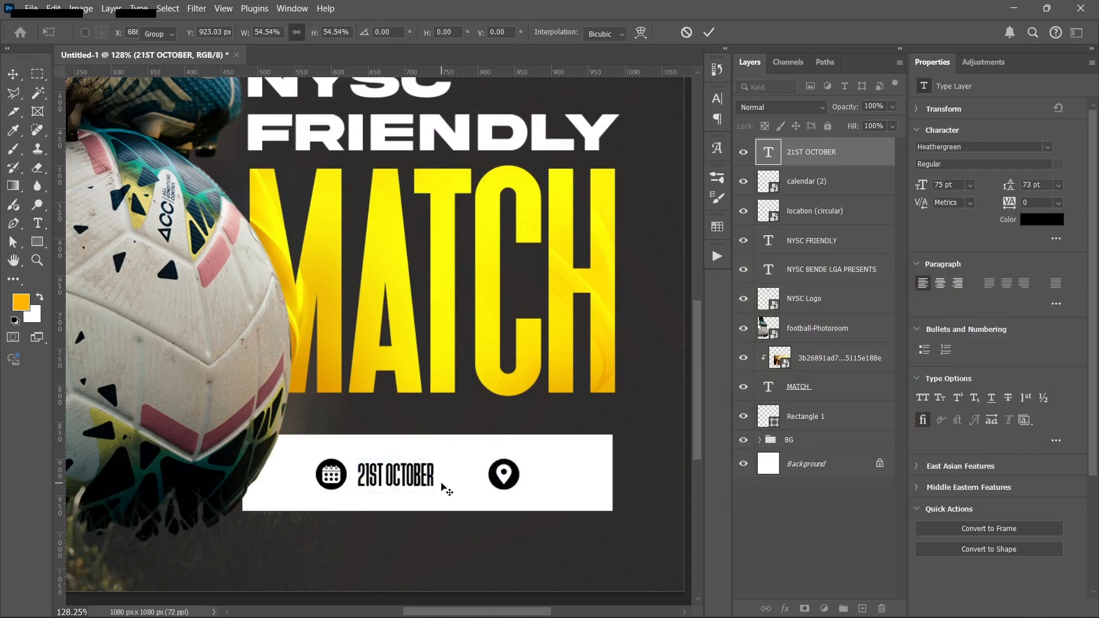
key("shift+Left")
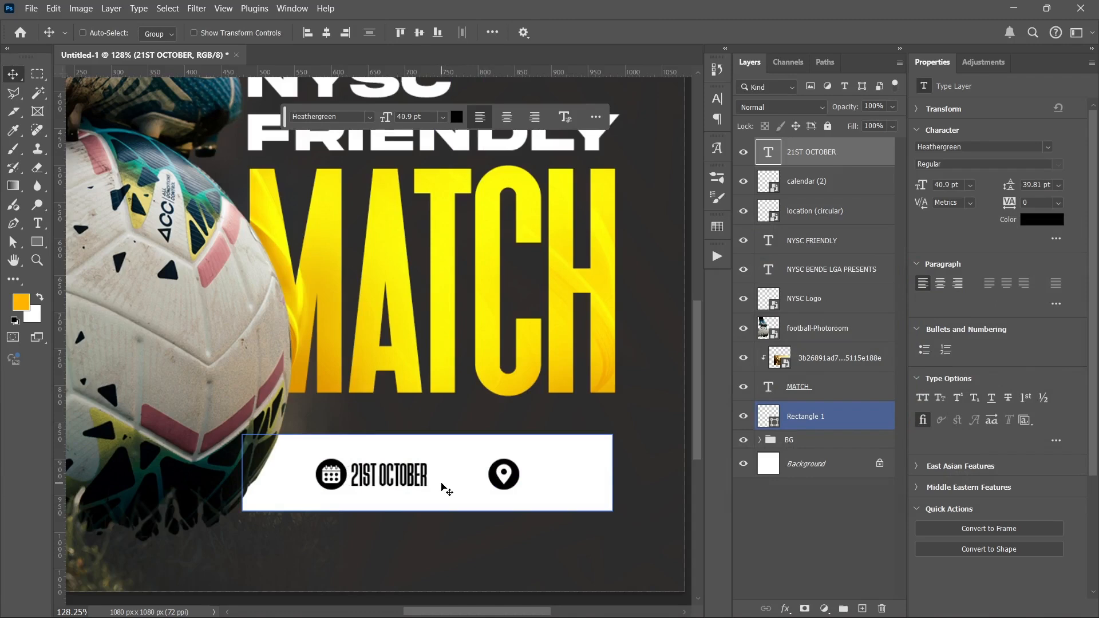
Duplicate the date text beside the location icon and change the copy's wording to "CAMP STADIUM"
left_click_drag(441, 487, 592, 481)
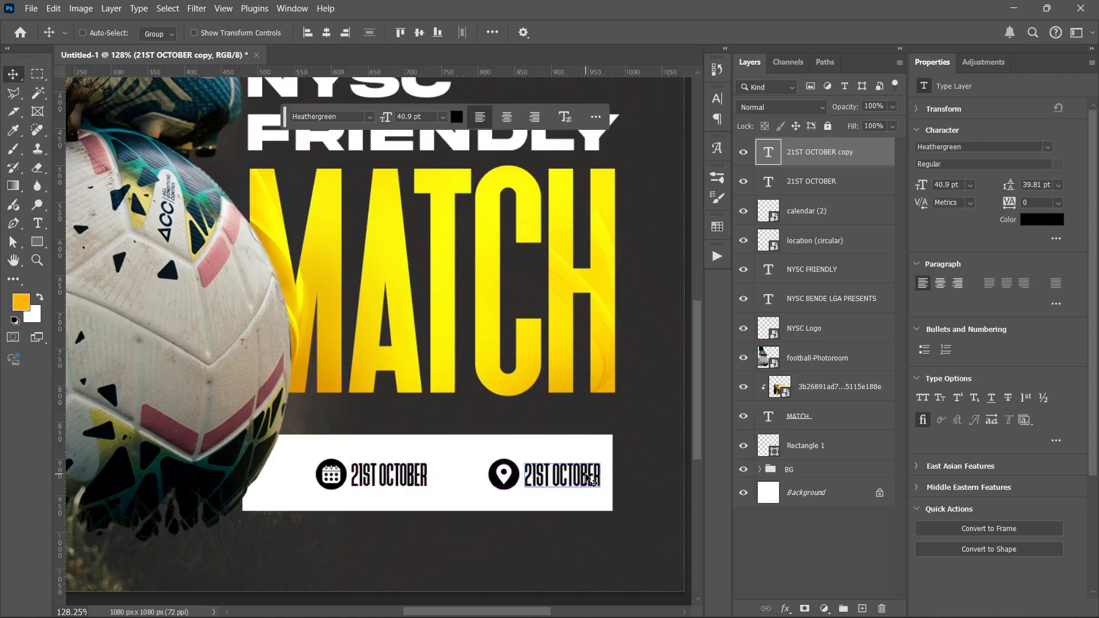
double_click(585, 474)
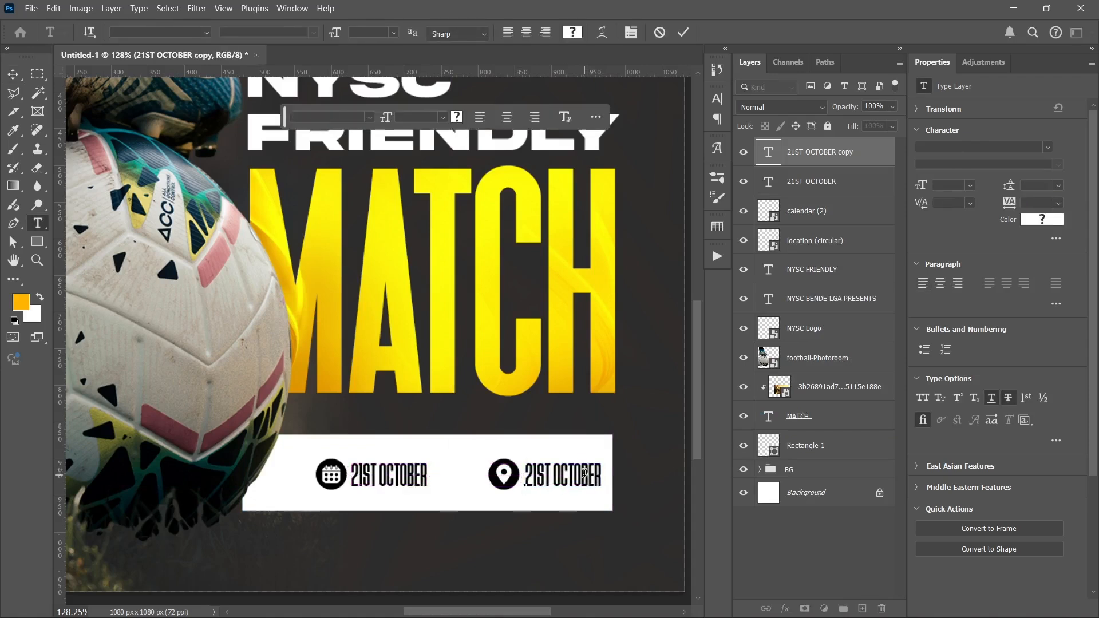
key("ctrl+a")
type("C")
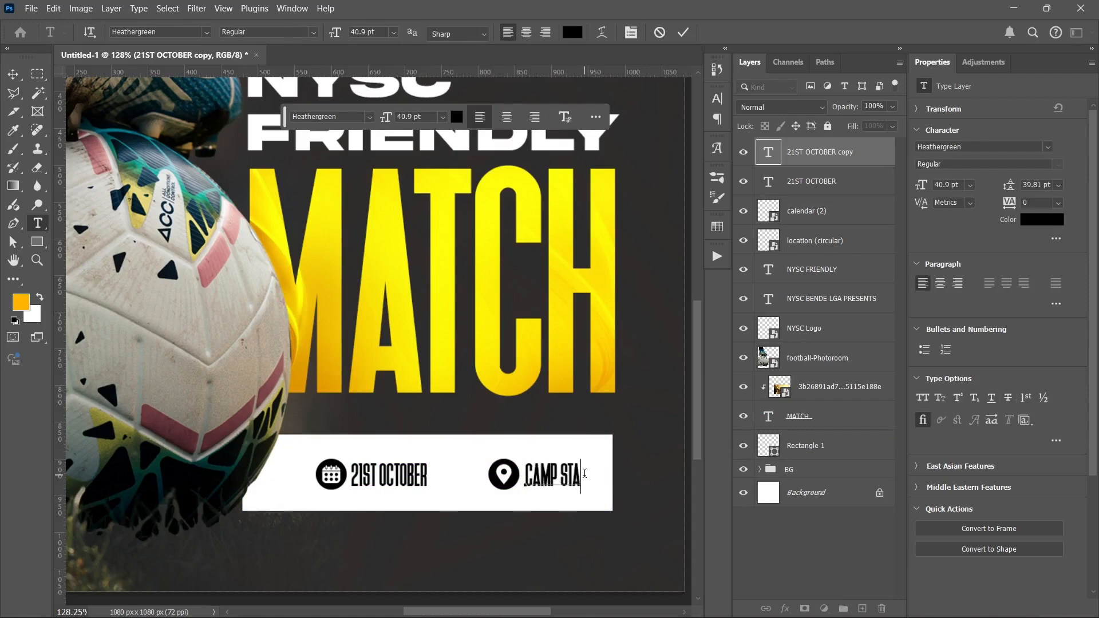
key("Escape")
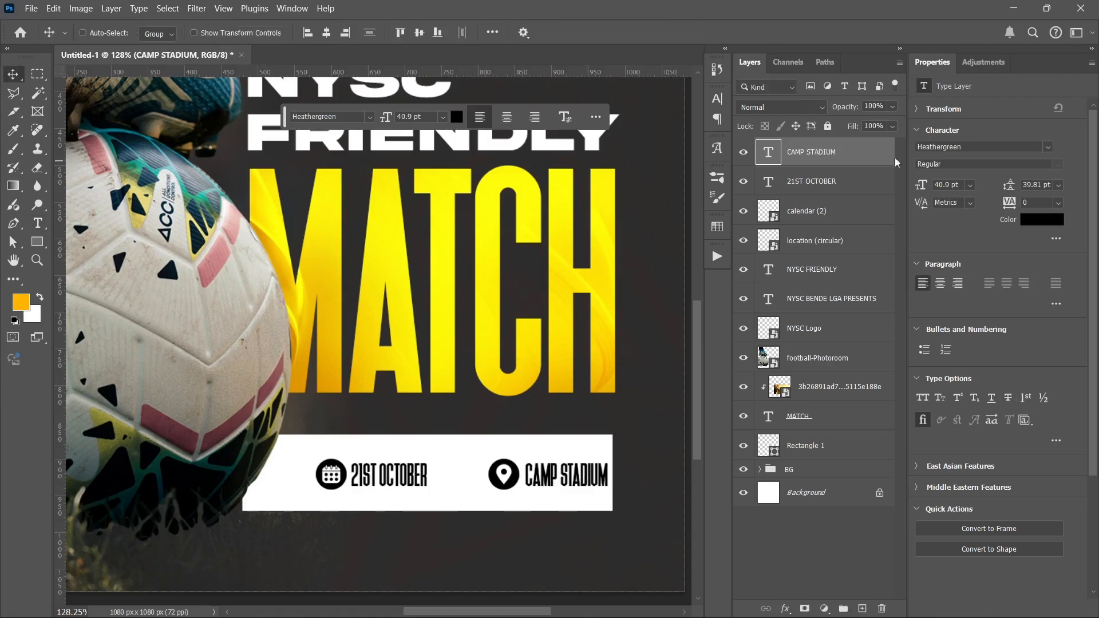
Shift the location icon and "CAMP STADIUM" text together left, closer to the date, within the white rectangle
left_click(833, 221, "shift")
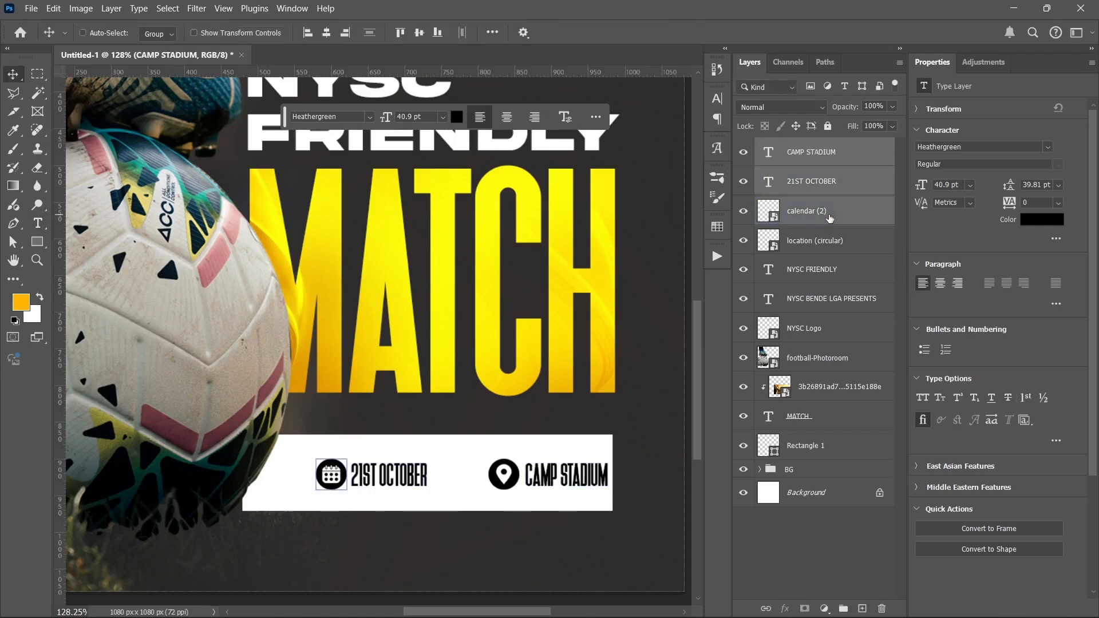
left_click(840, 210)
left_click(837, 159, "ctrl")
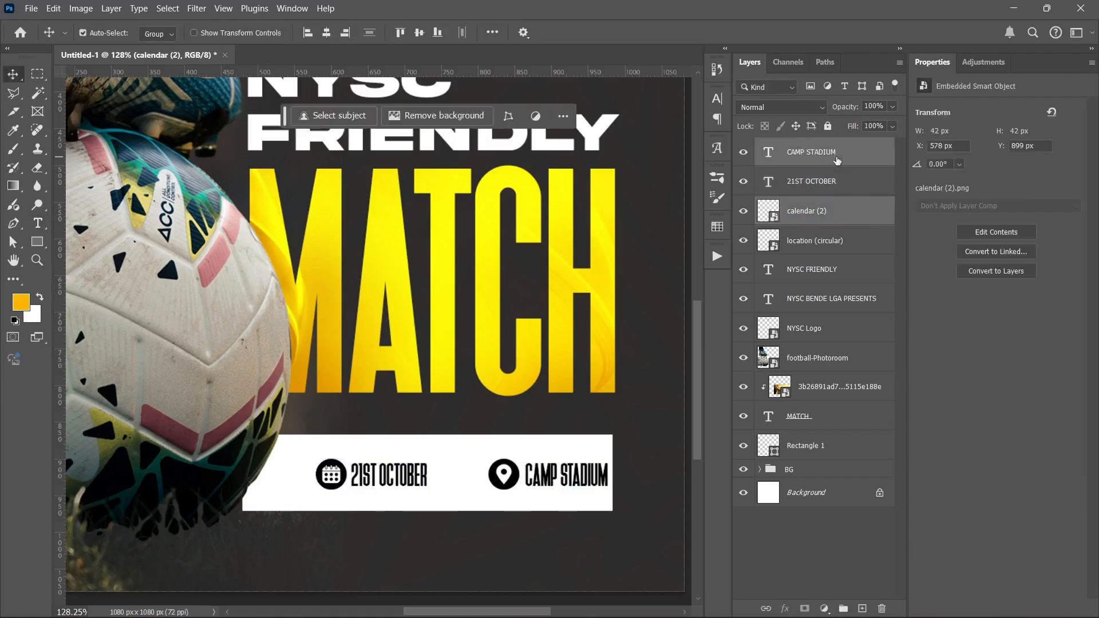
left_click(839, 220, "ctrl")
left_click(845, 248, "ctrl")
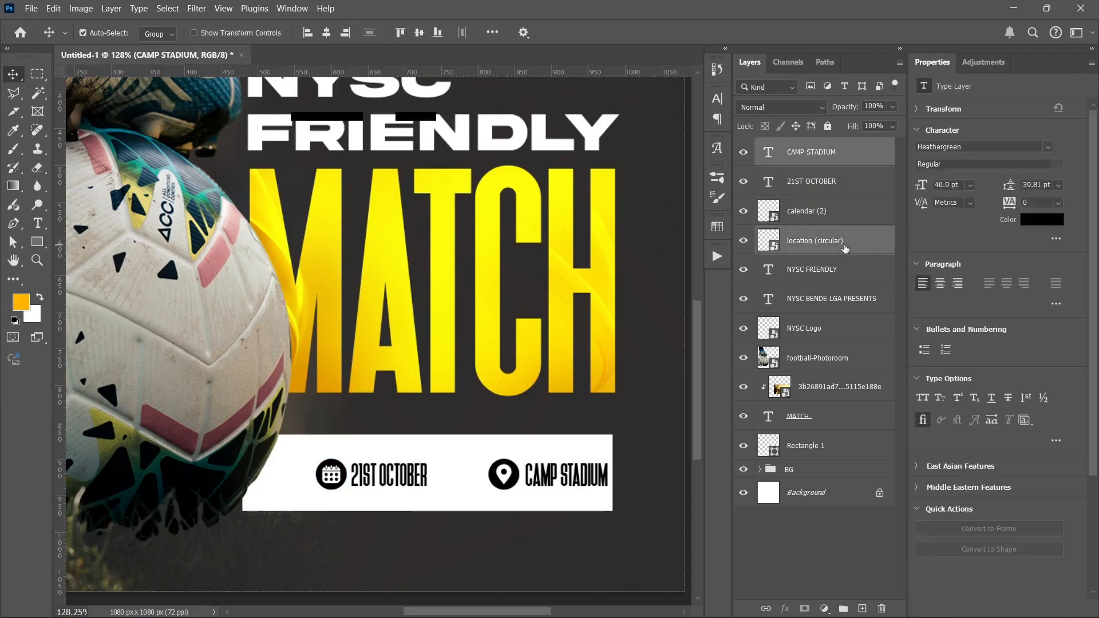
key("shift+Left")
key("shift+Left")
key("shift+Left")
key("shift+Left")
key("shift+Left")
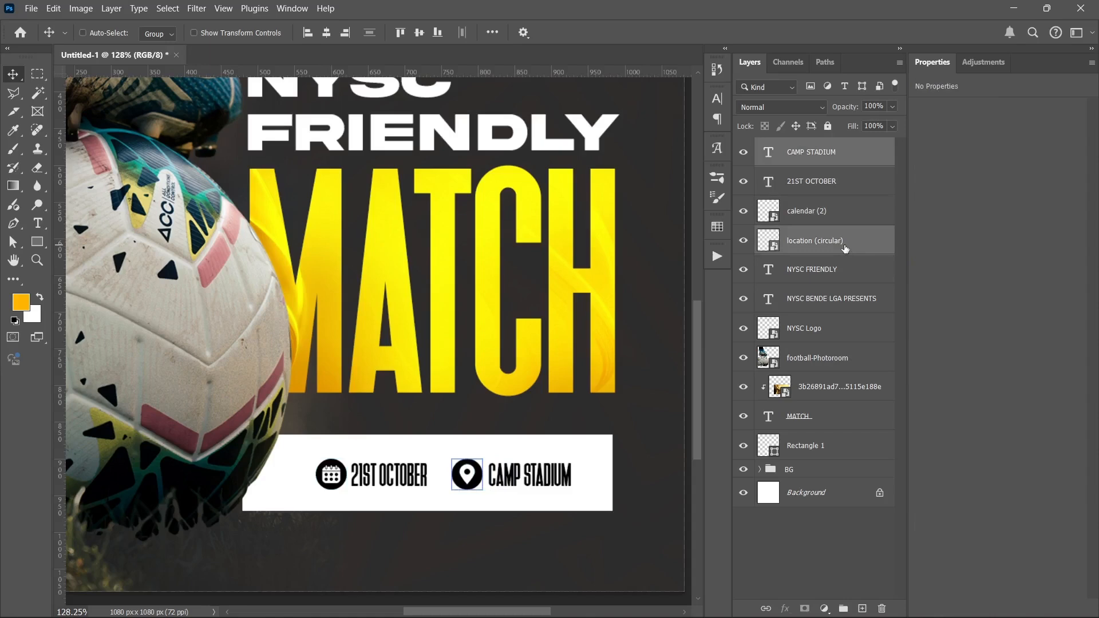
Stamp all visible layers into a new layer above "CAMP STADIUM" and convert it to a smart object
left_click(559, 409, "ctrl")
scroll(358, 286, "down", 10)
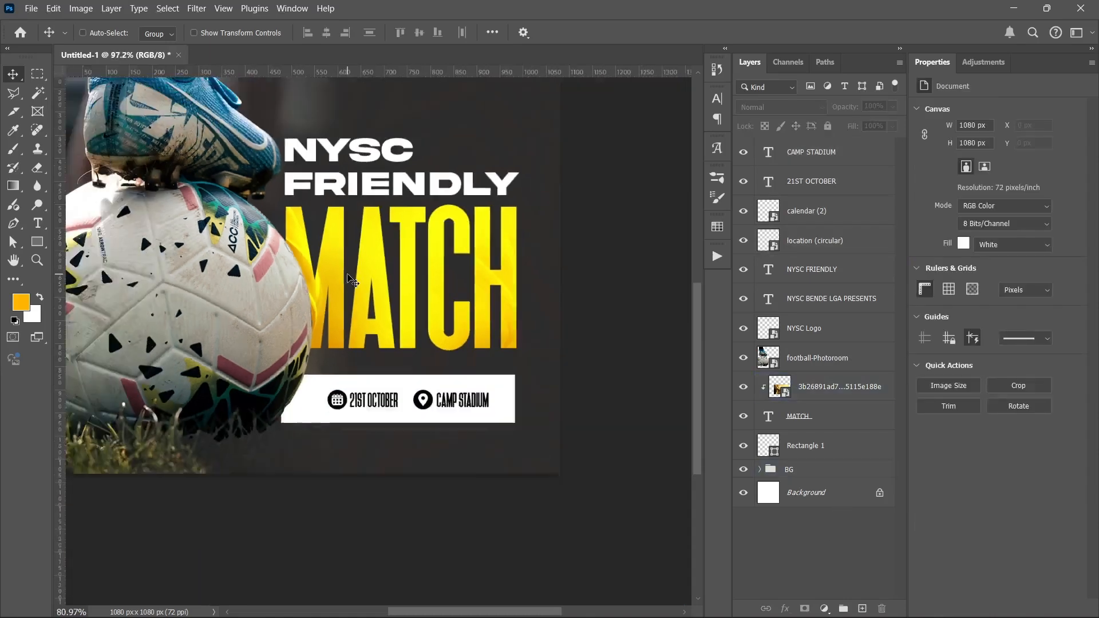
left_click_drag(357, 286, 402, 359)
left_click(790, 160)
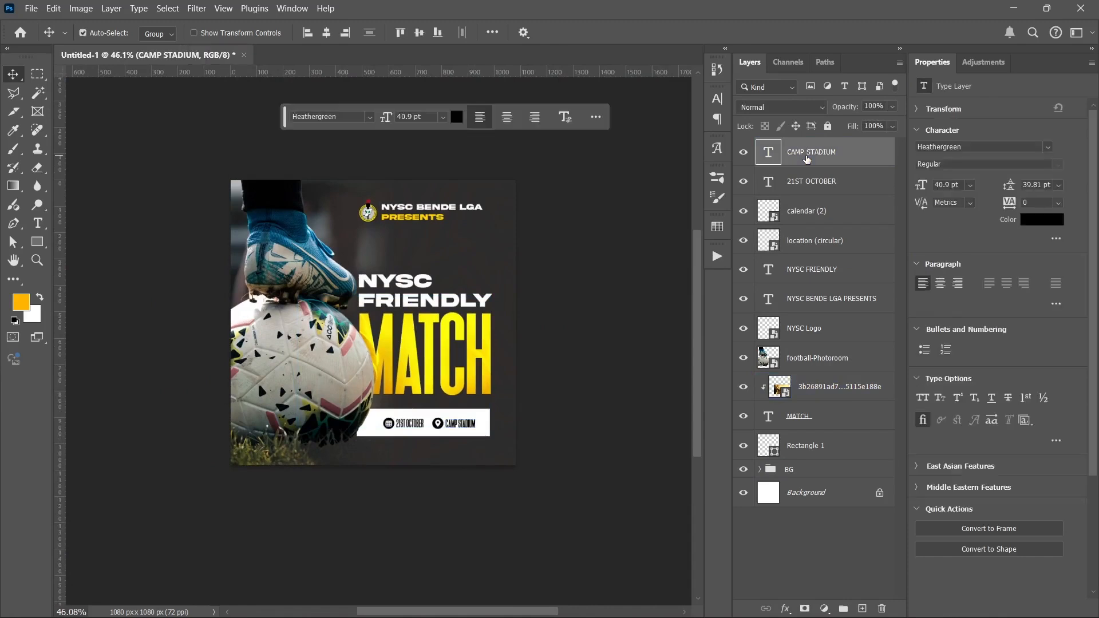
key("ctrl+alt+shift+e")
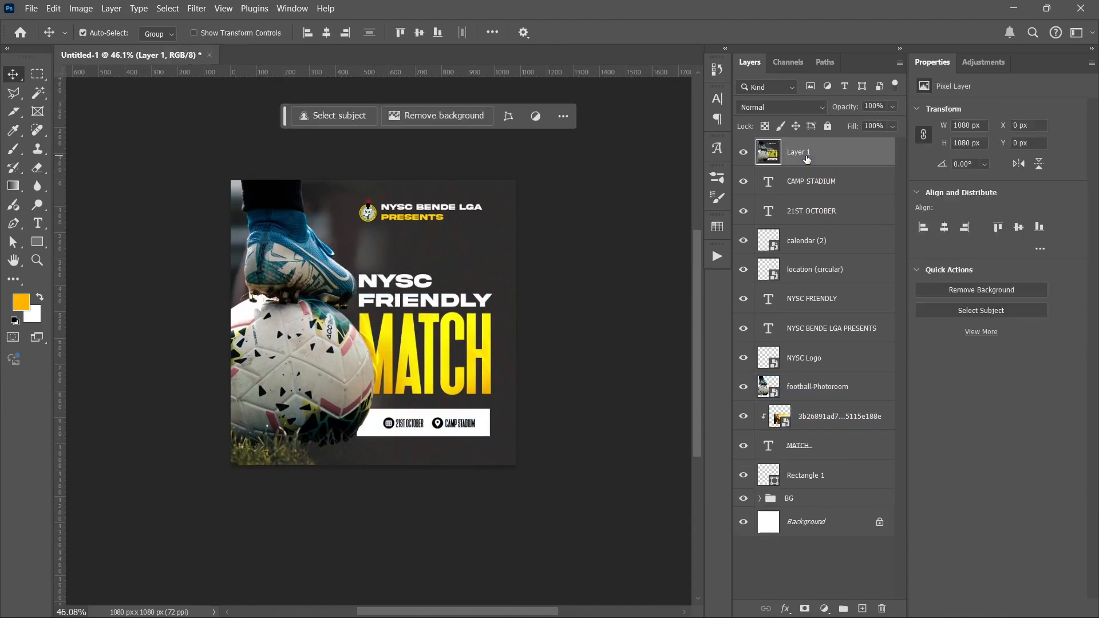
key("F2")
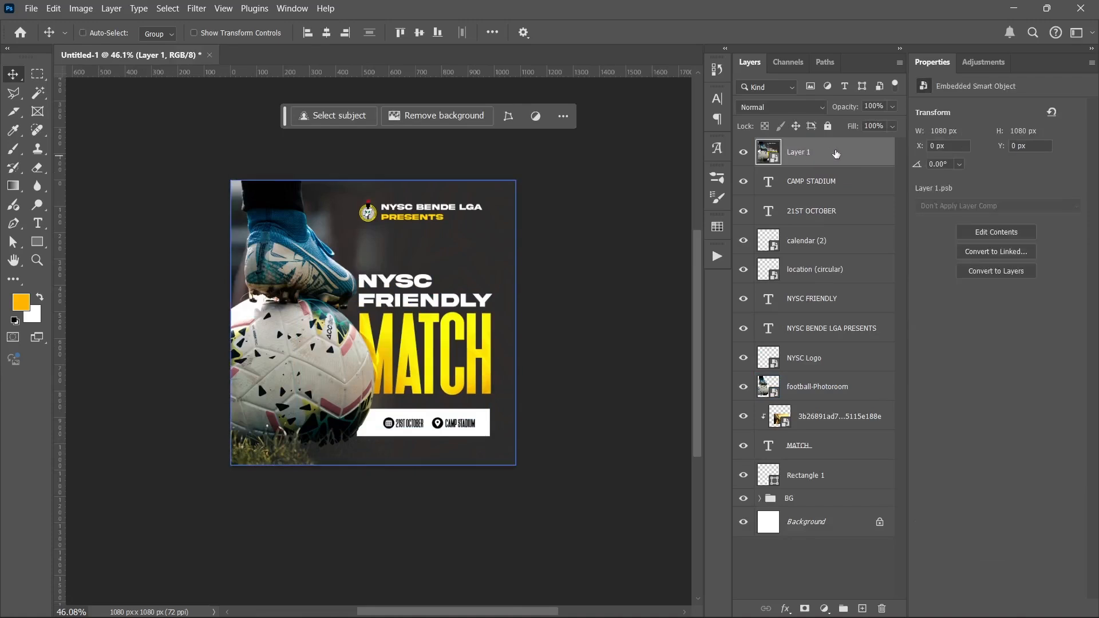
right_click(861, 158)
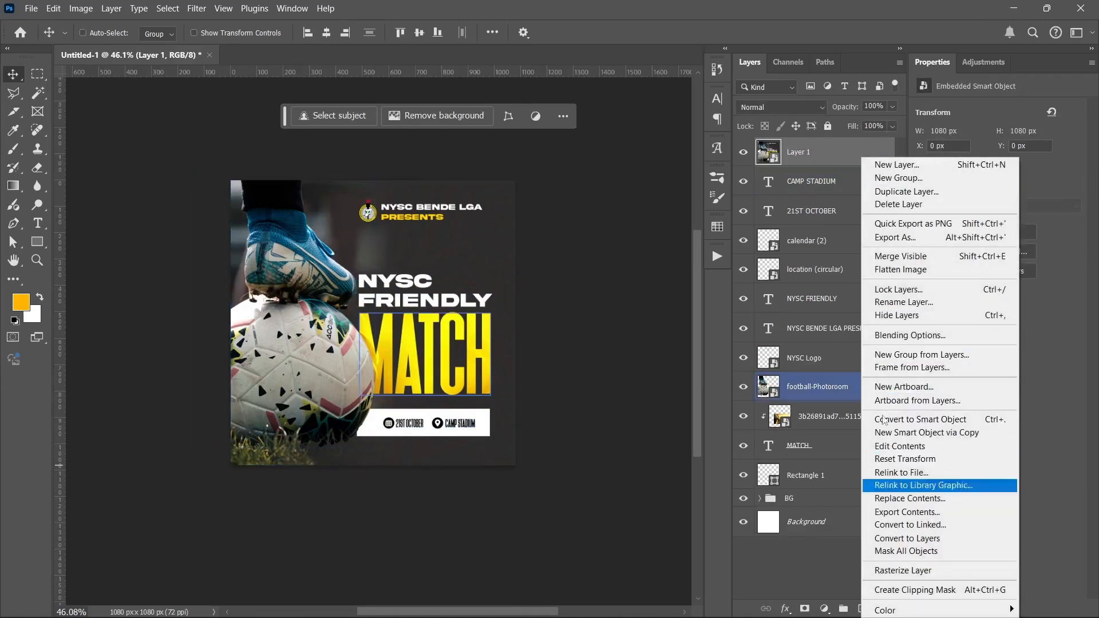
left_click(830, 157)
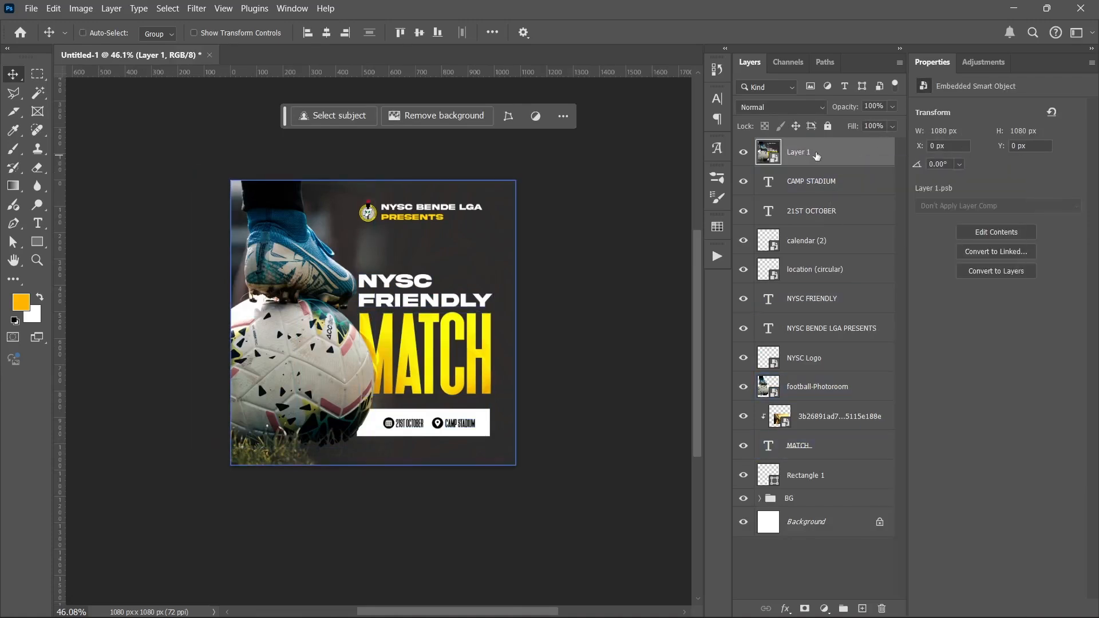
Open the Camera Raw filter on the merged layer and set Exposure to -0.10, Contrast to +18 and Highlights to +16
left_click(206, 10)
left_click(232, 25)
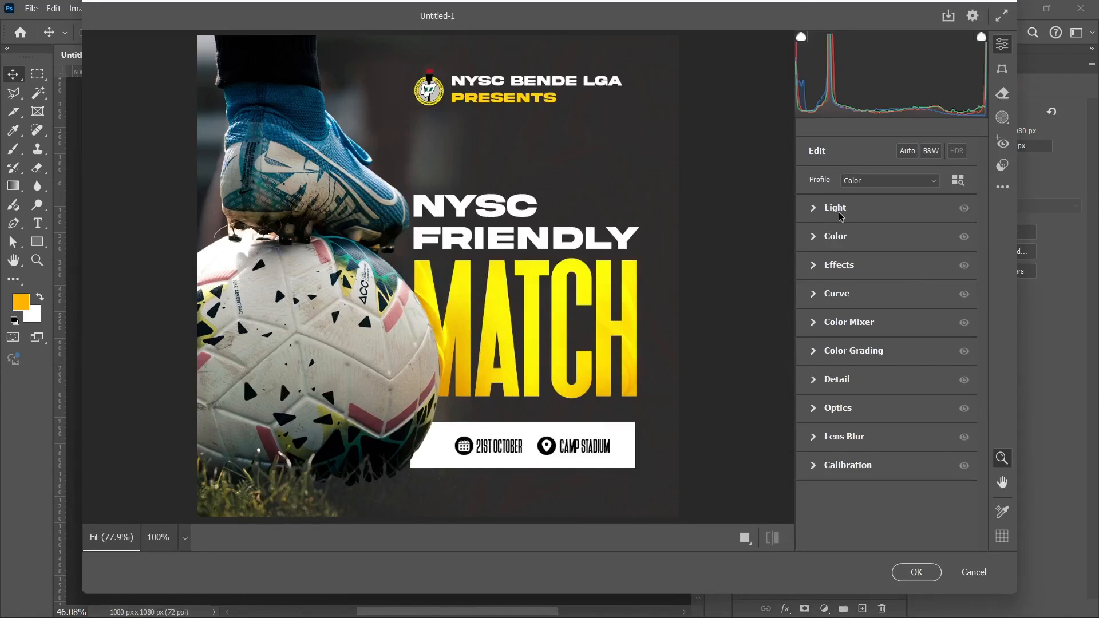
left_click(835, 210)
left_click_drag(885, 241, 902, 281)
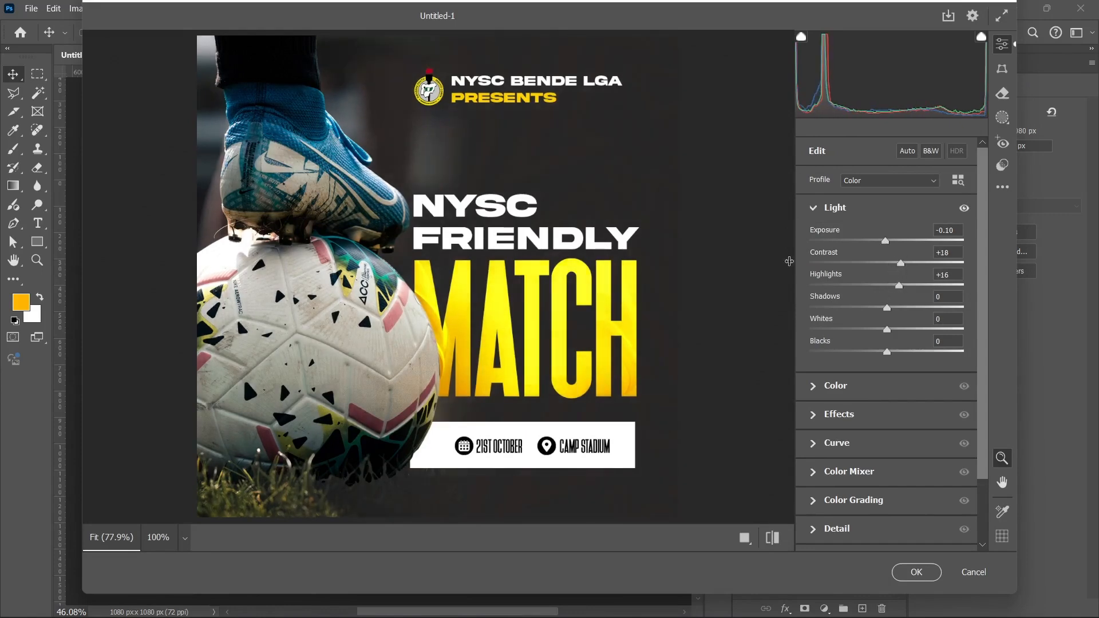
left_click(826, 211)
Raise the flyer's colour Saturation to +4 in the Camera Raw filter
left_click(835, 236)
left_click_drag(892, 351, 896, 354)
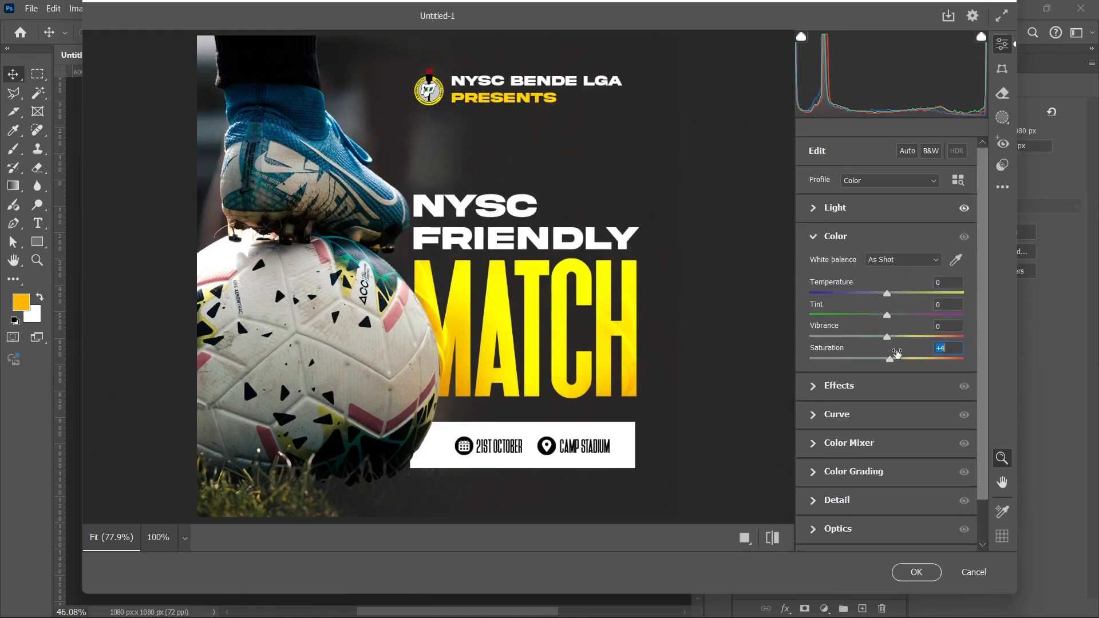
left_click(833, 238)
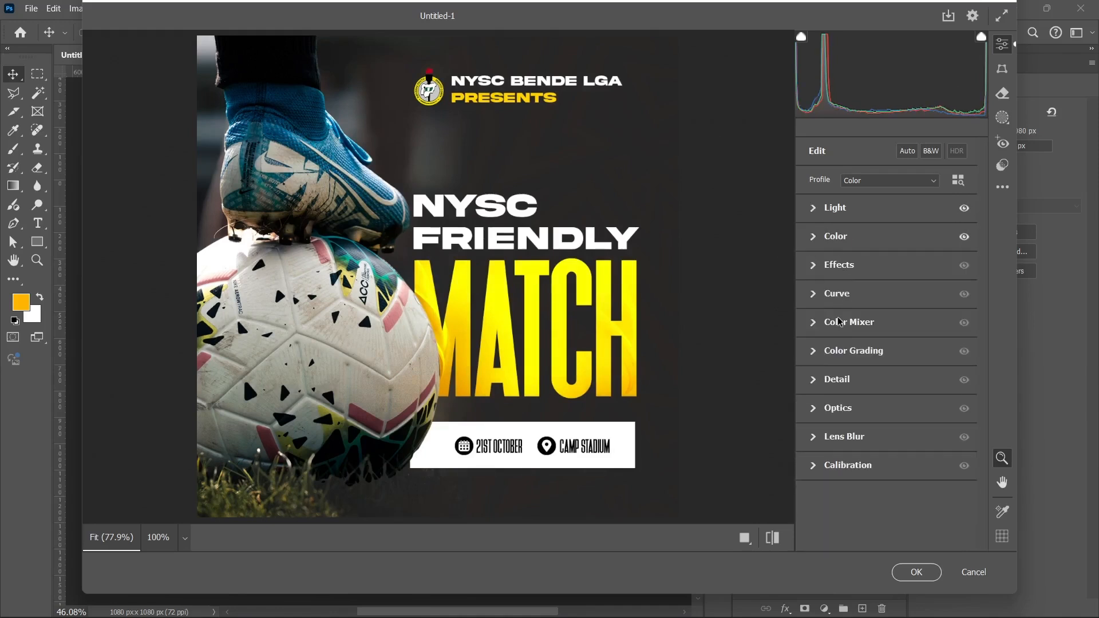
Lift the lights slightly on the Camera Raw tone curve and fine-tune its darks
left_click(837, 294)
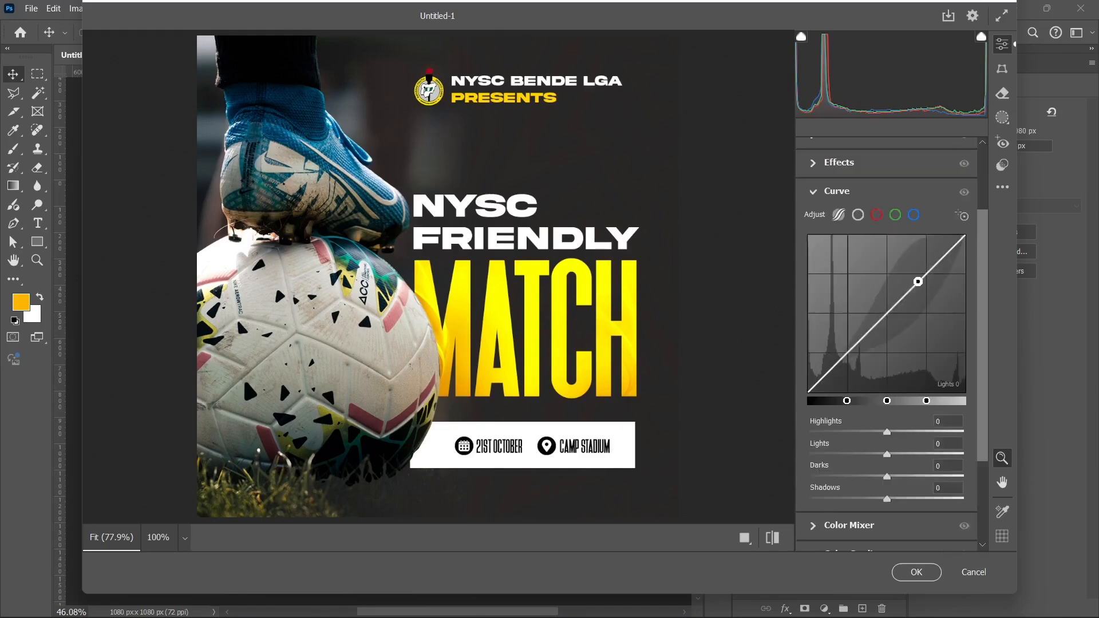
left_click_drag(918, 281, 916, 273)
left_click_drag(856, 343, 854, 344)
left_click(836, 193)
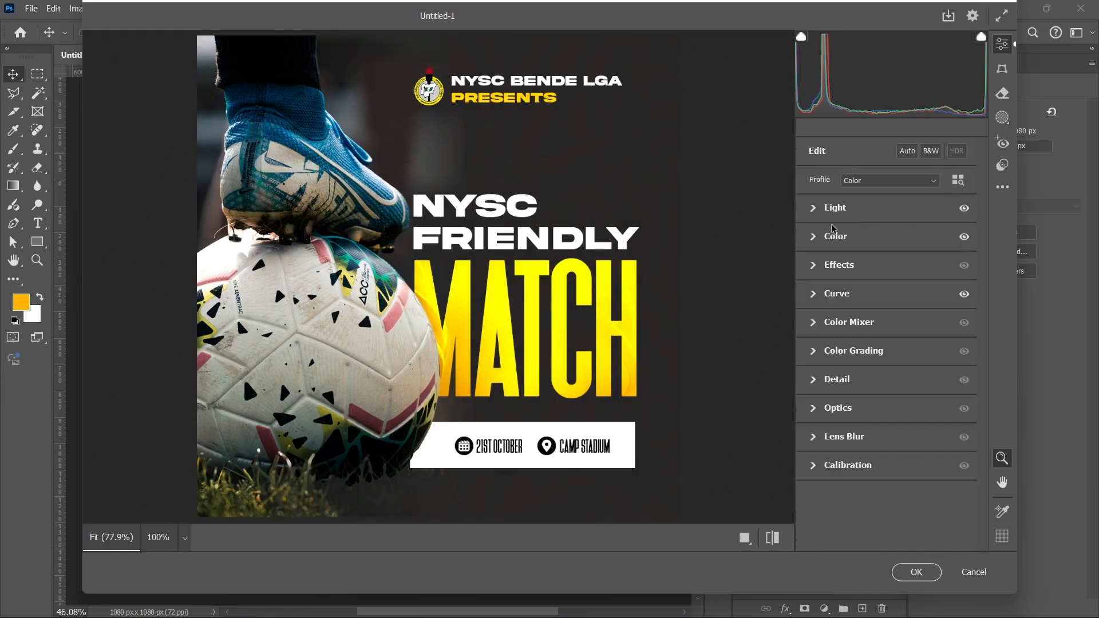
Set Texture to +18, Grain to 6 and Vignette to -19, and apply the Camera Raw filter
left_click(837, 264)
left_click_drag(887, 297, 900, 296)
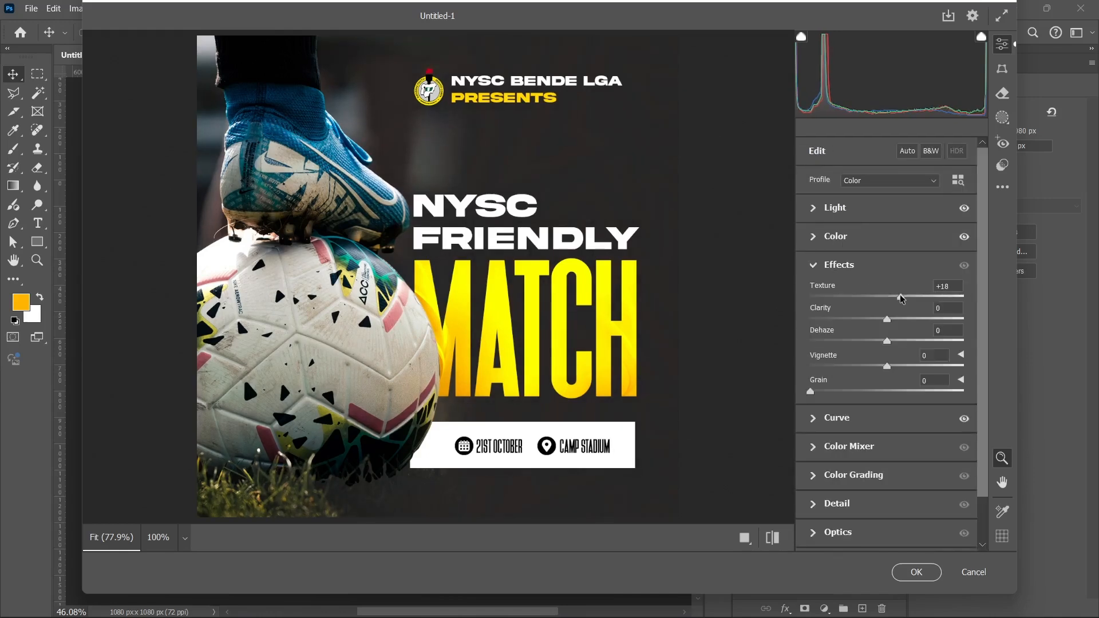
left_click(820, 392)
left_click(877, 367)
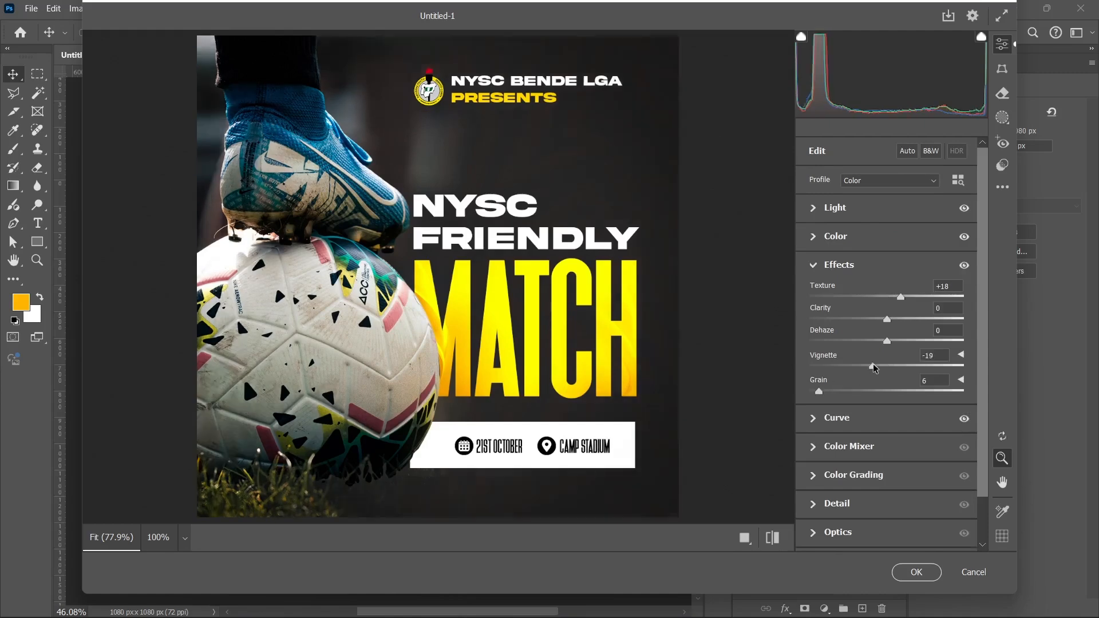
left_click(839, 265)
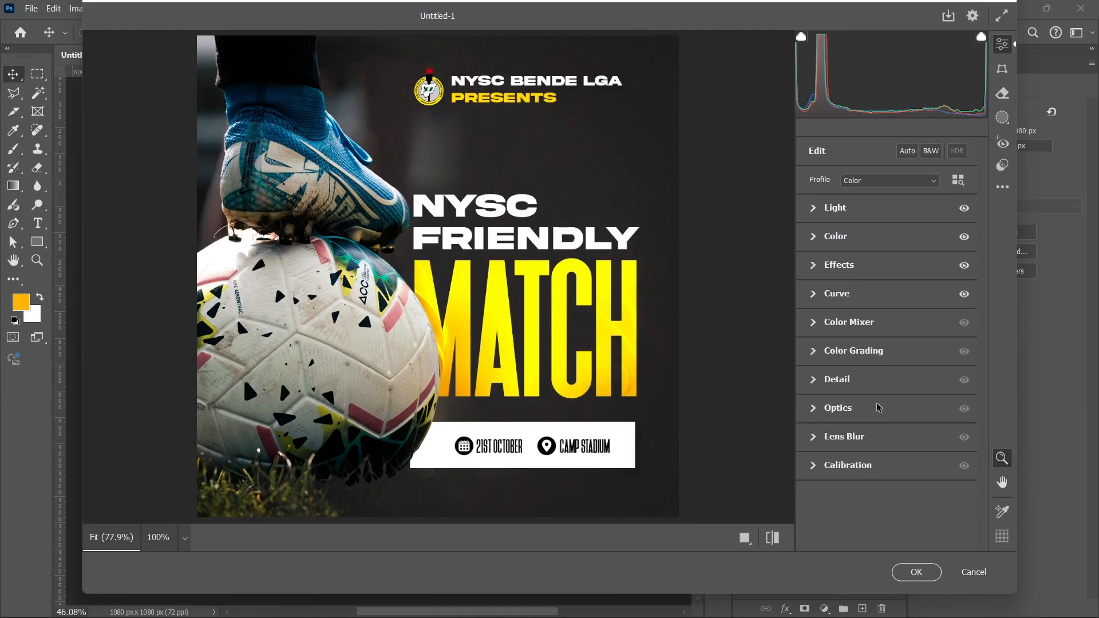
left_click(916, 572)
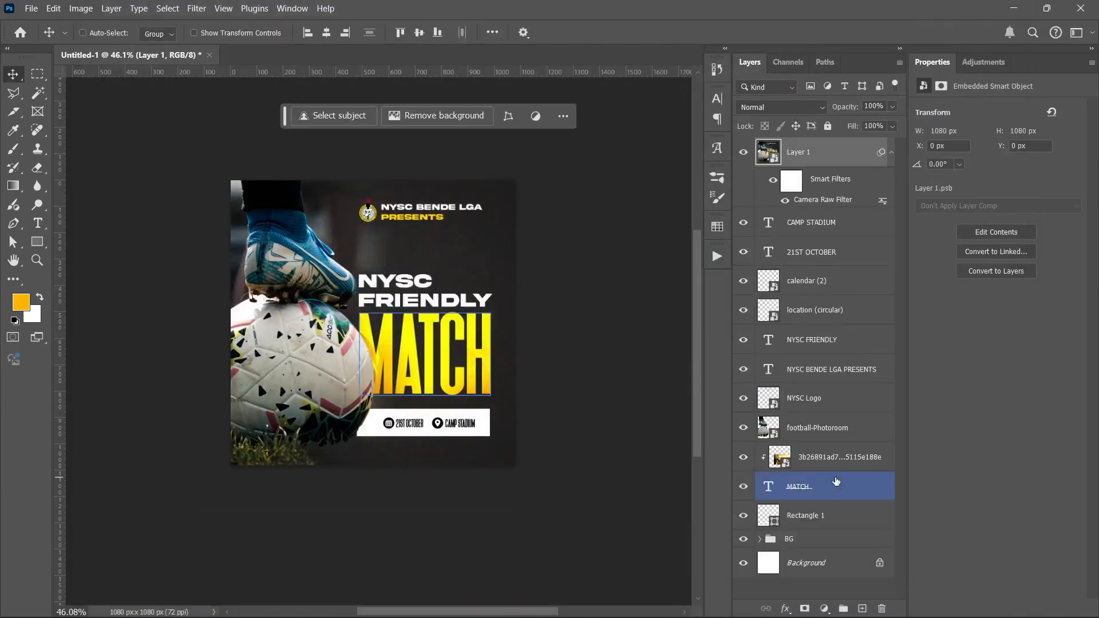